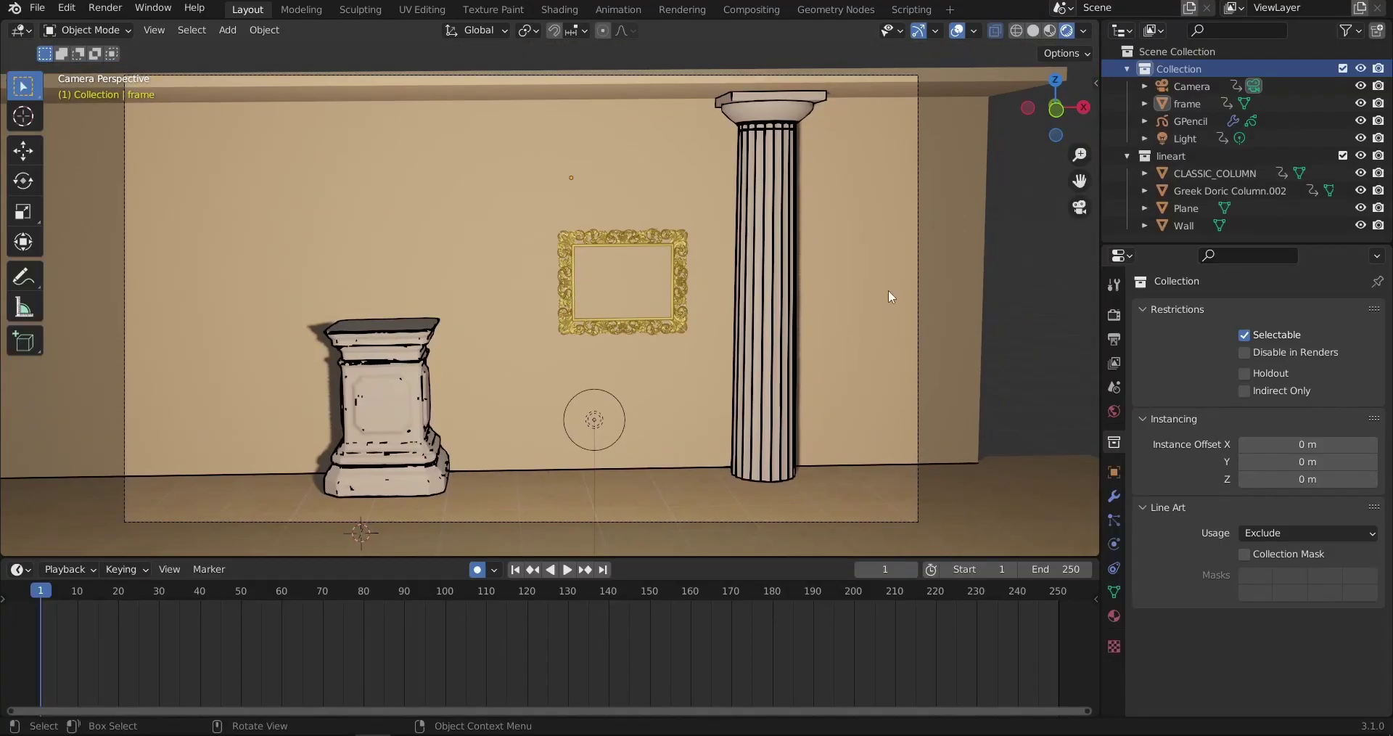
- Look over the museum scene and scrub the painting animation up to frame 198
click(888, 289)
shift+middle_drag(707, 410, 707, 344)
click(680, 451)
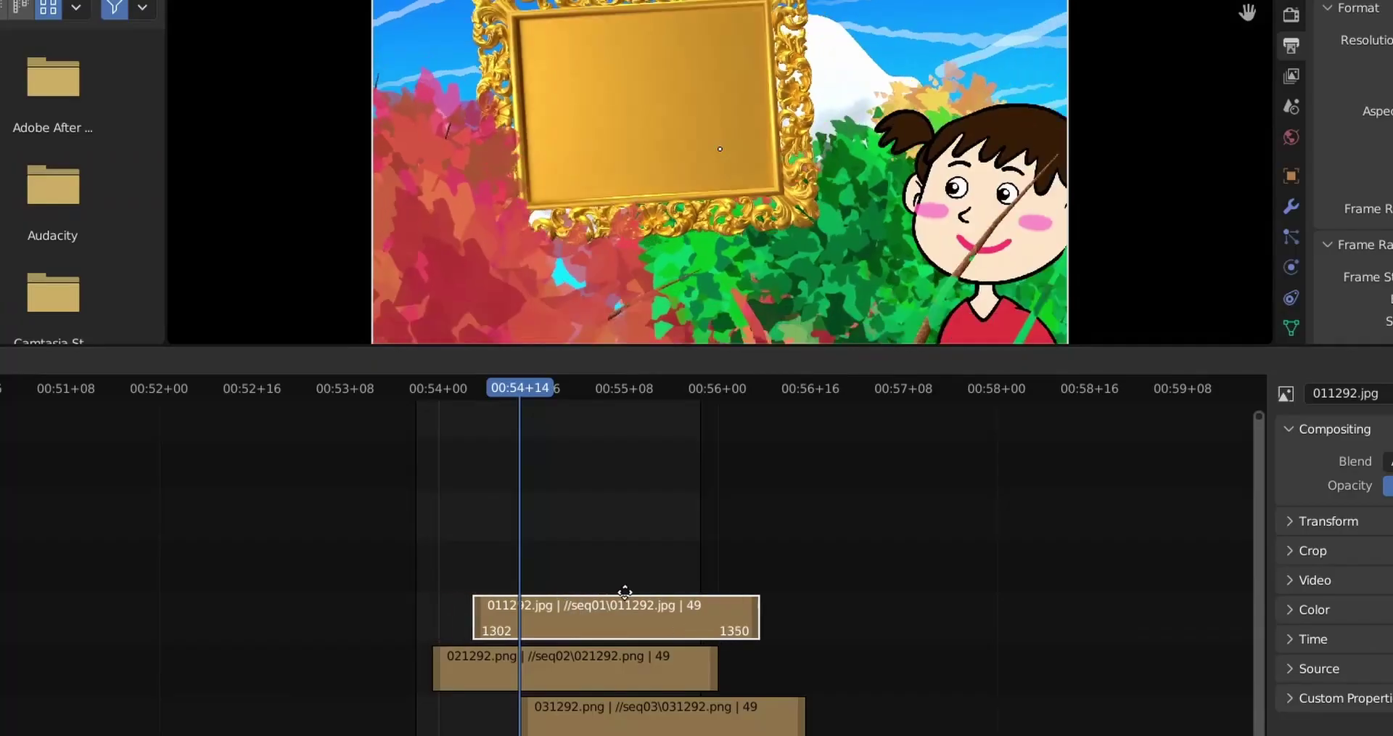
drag(621, 606, 756, 605)
click(544, 664)
drag(545, 663, 528, 663)
drag(603, 717, 739, 653)
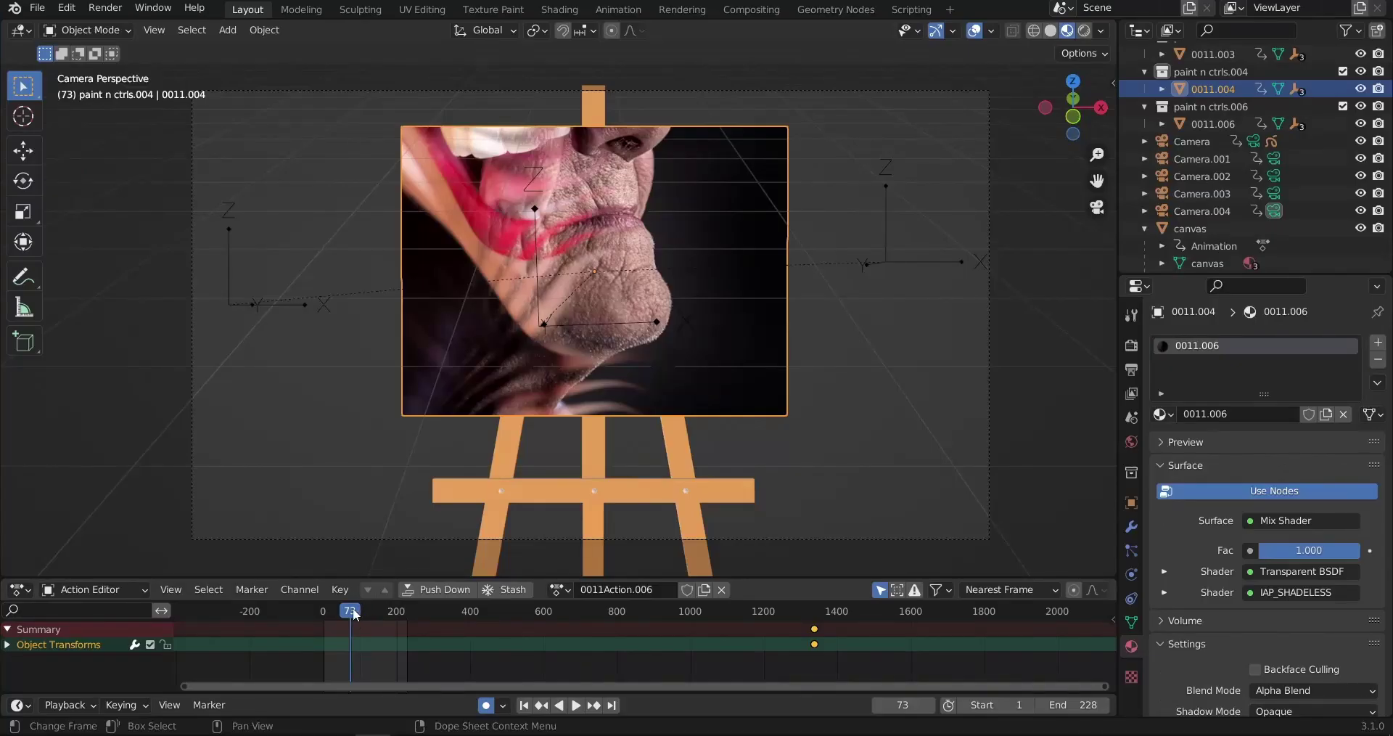
drag(353, 614, 388, 614)
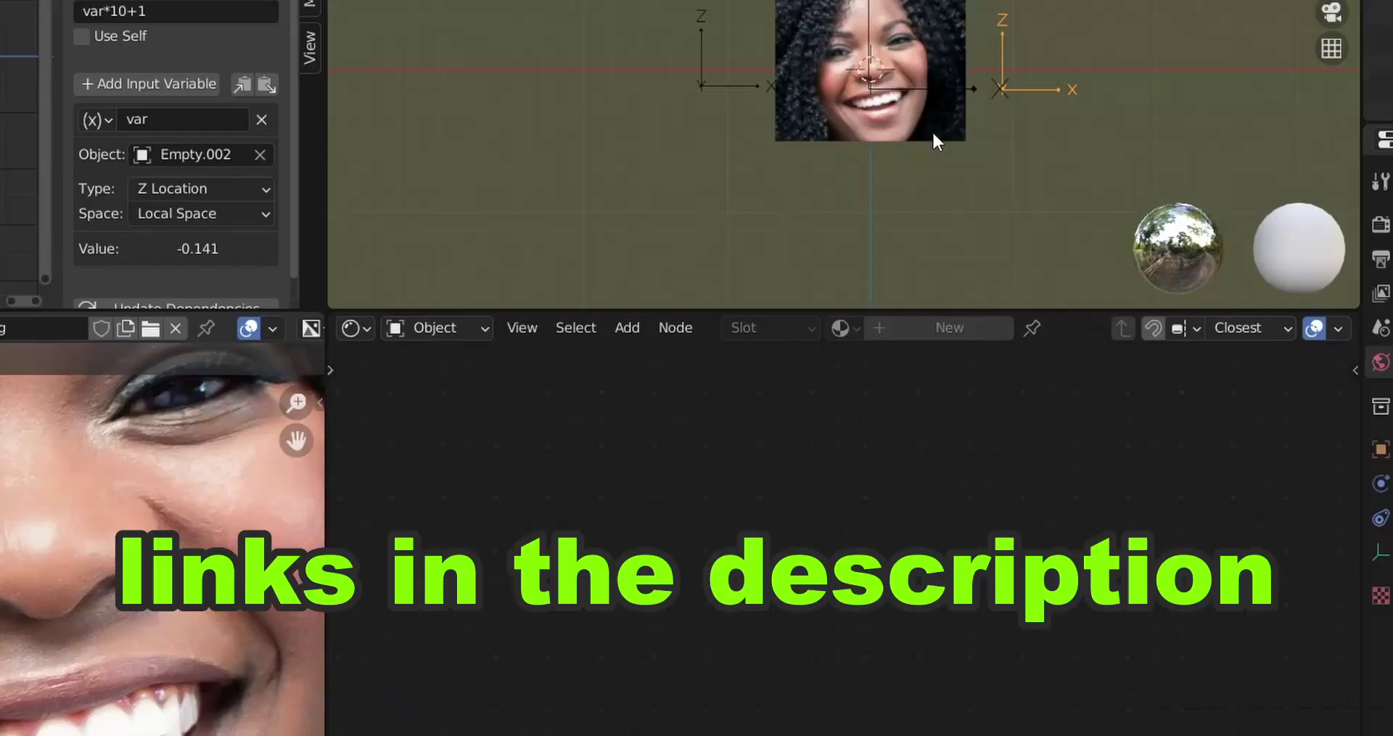
click(933, 134)
scroll(982, 488, down, 5)
middle_drag(1155, 444, 934, 650)
scroll(935, 645, down, 2)
scroll(937, 637, up, 3)
middle_drag(968, 606, 992, 612)
middle_drag(992, 613, 1118, 700)
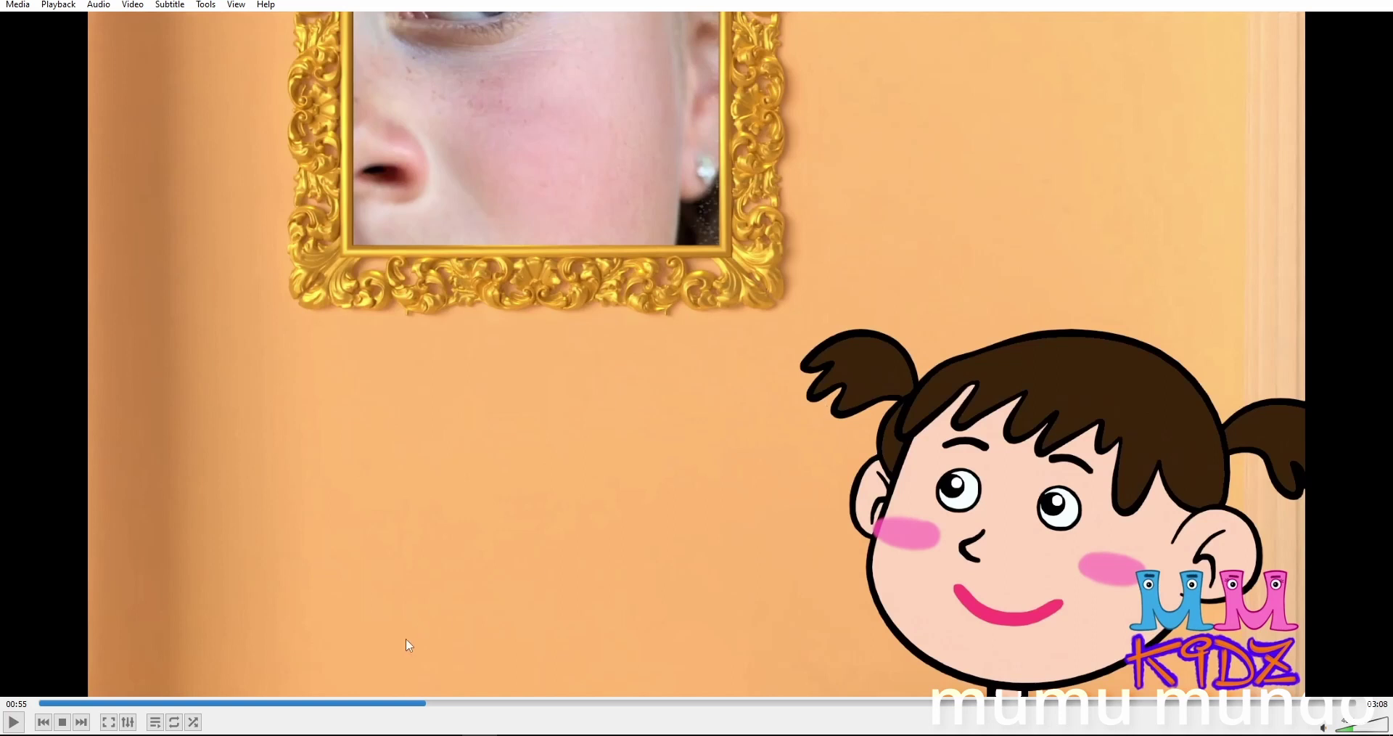
- In the media player, rewind the finished museum video to 00:24 and play it
click(363, 702)
click(318, 703)
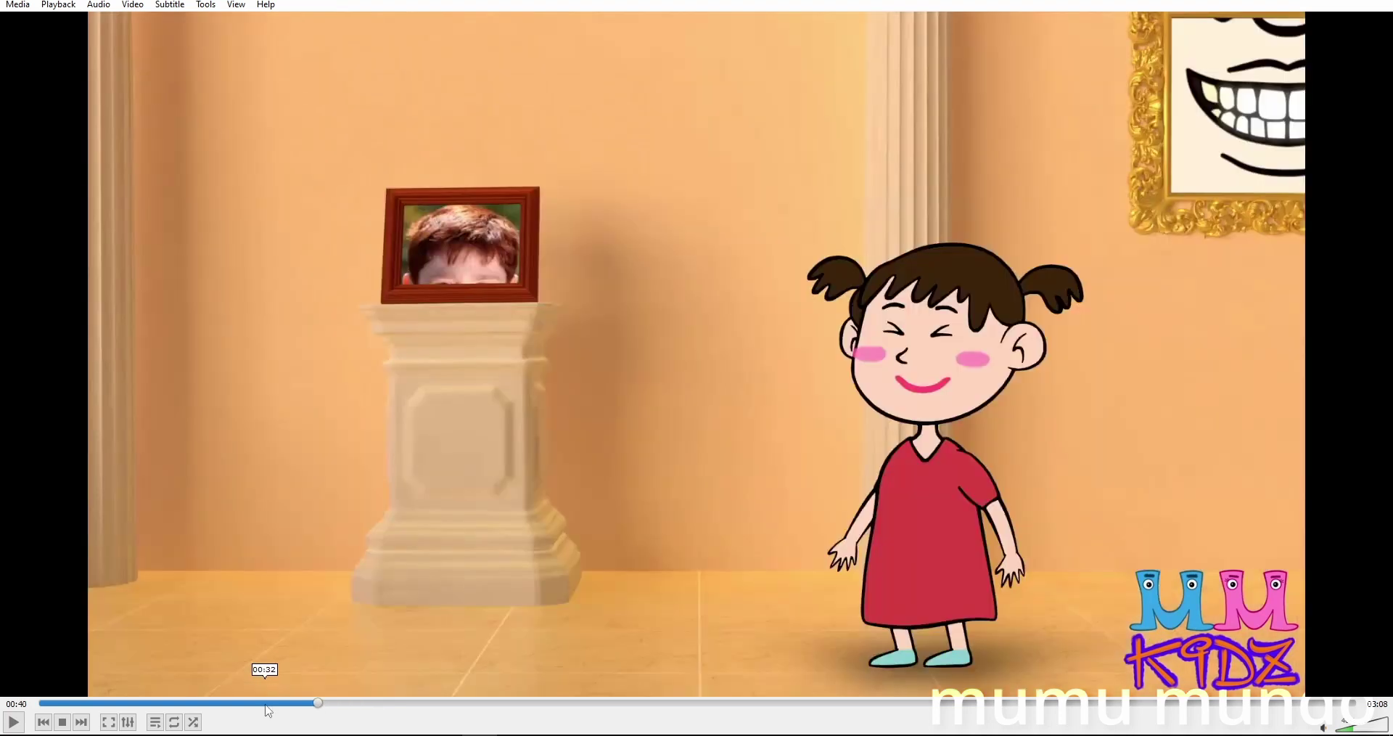
key(shift+Left)
key(shift+Left)
key(shift+Left)
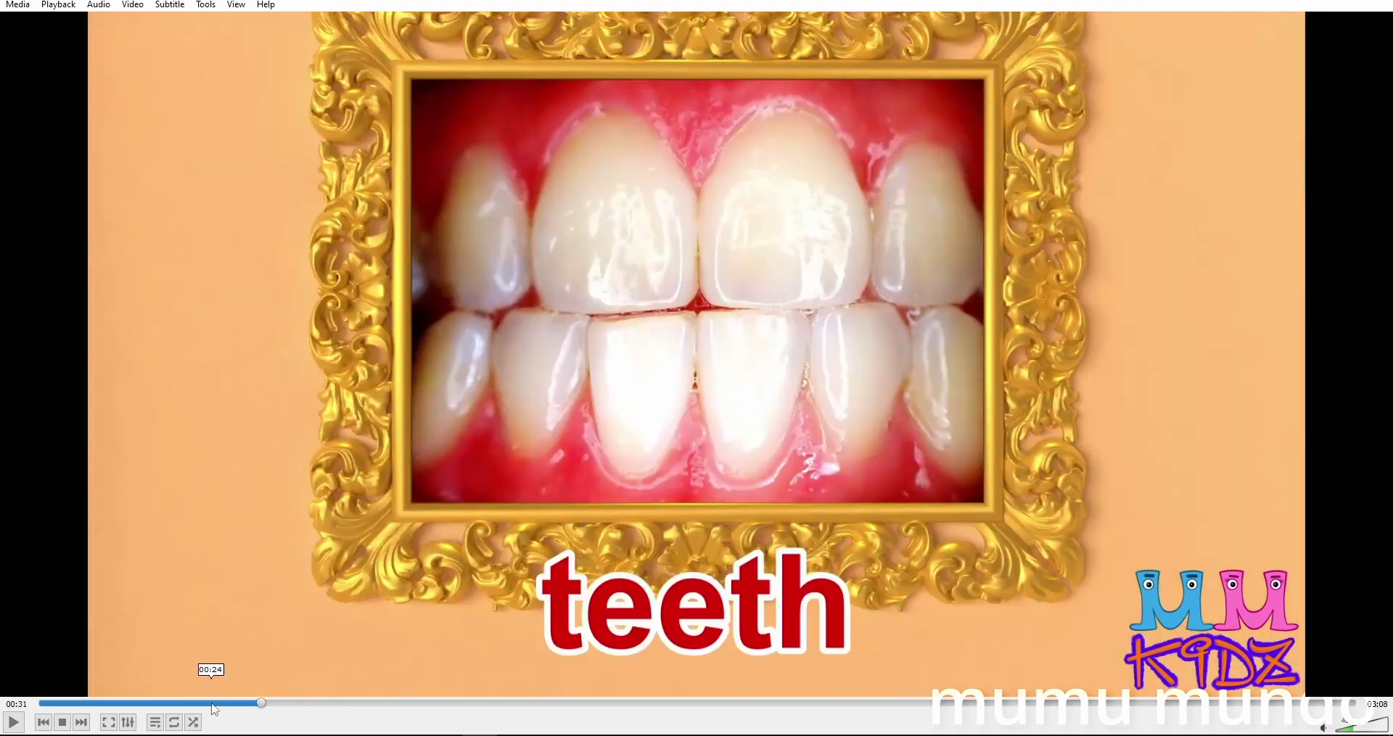
click(211, 703)
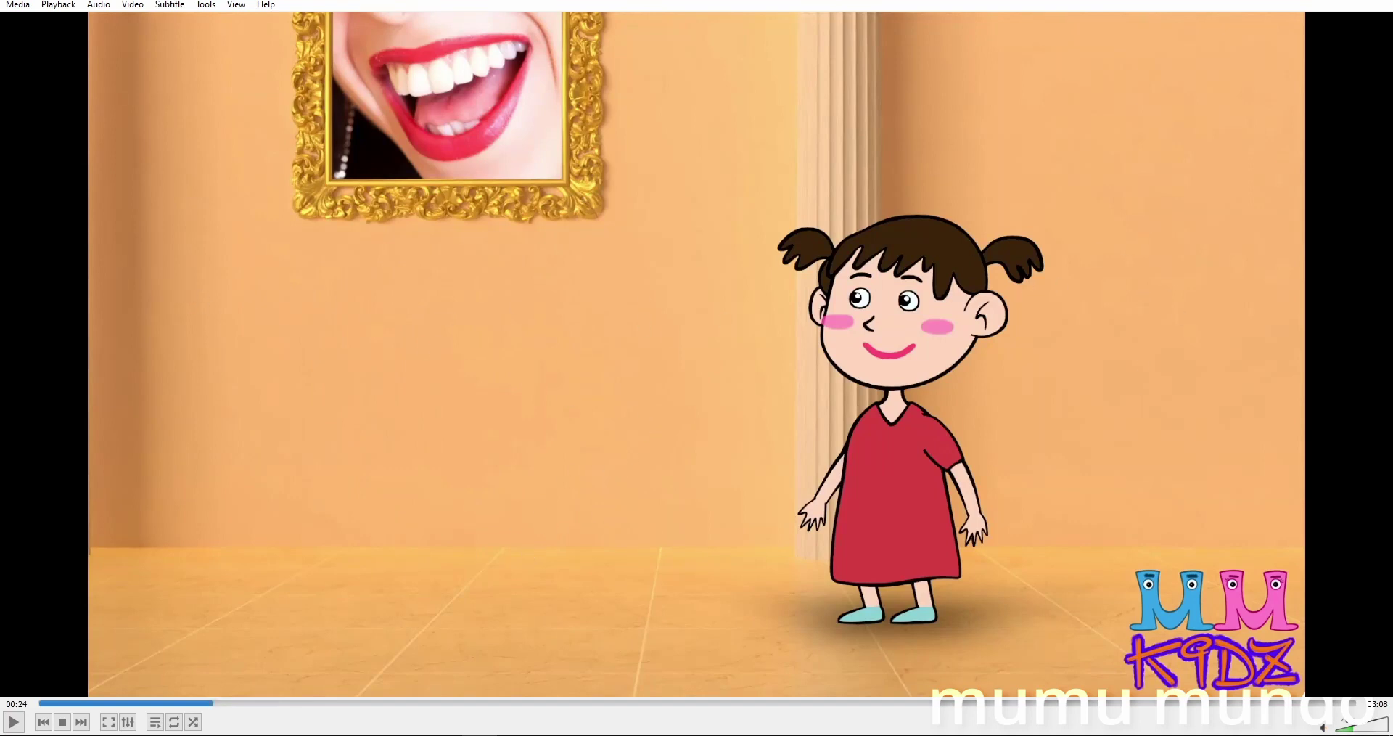
key(space)
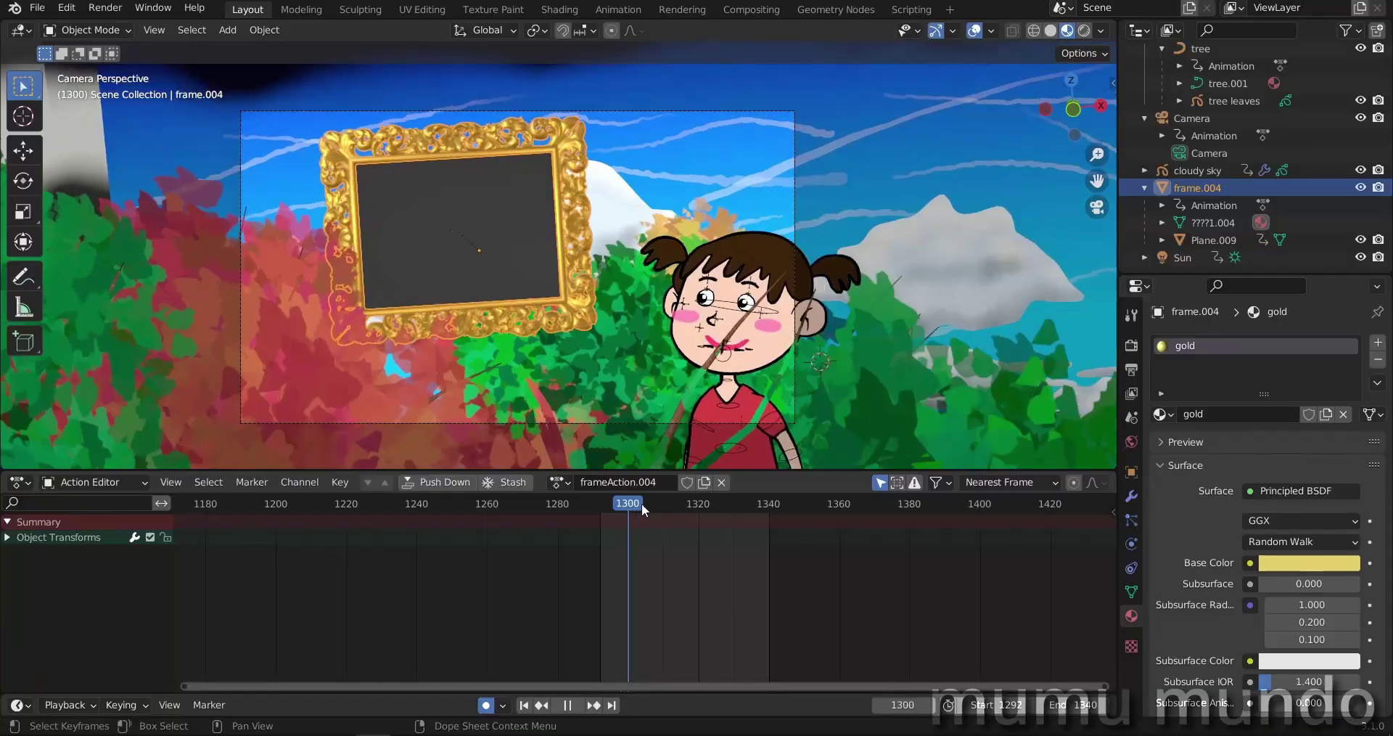
- In Blender, go to frame 1320 and render it with Cycles as the render engine
drag(641, 503, 698, 510)
click(444, 219)
click(685, 10)
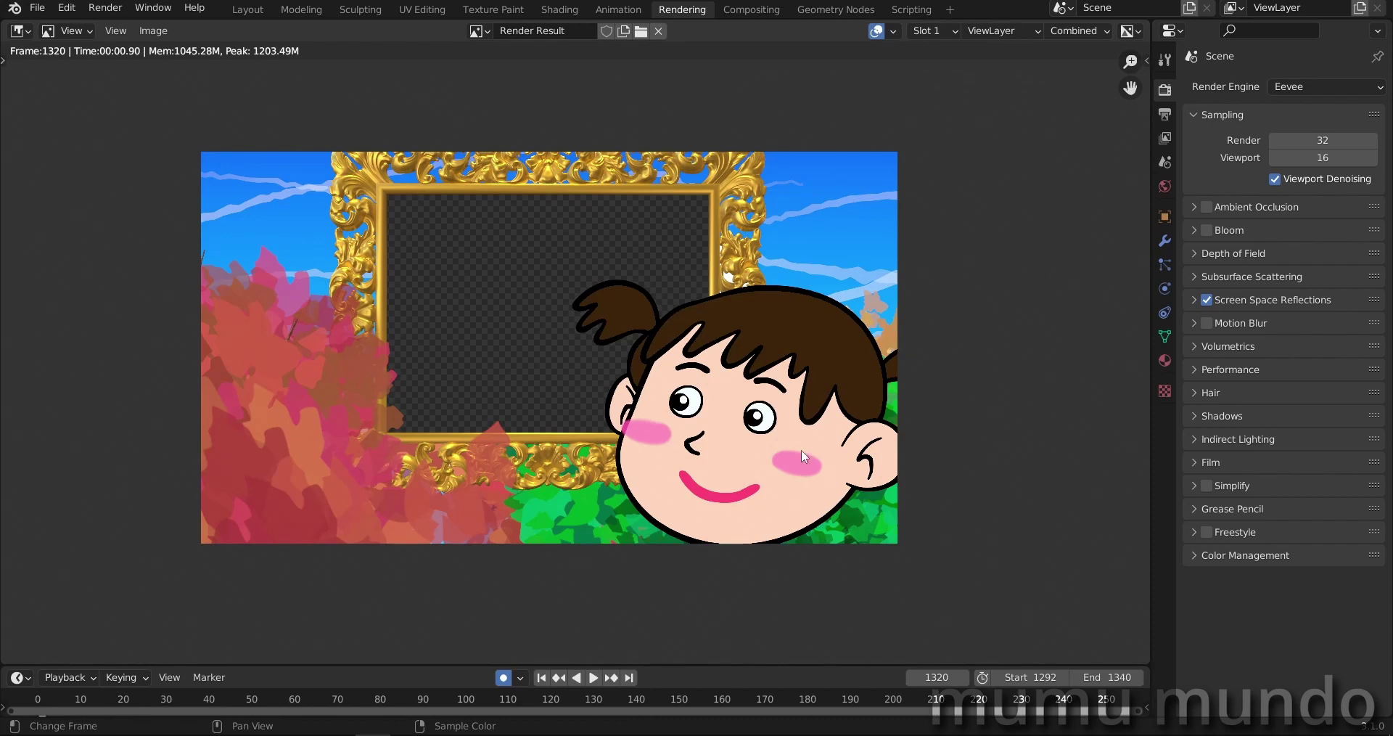
click(1306, 86)
click(1306, 144)
key(F12)
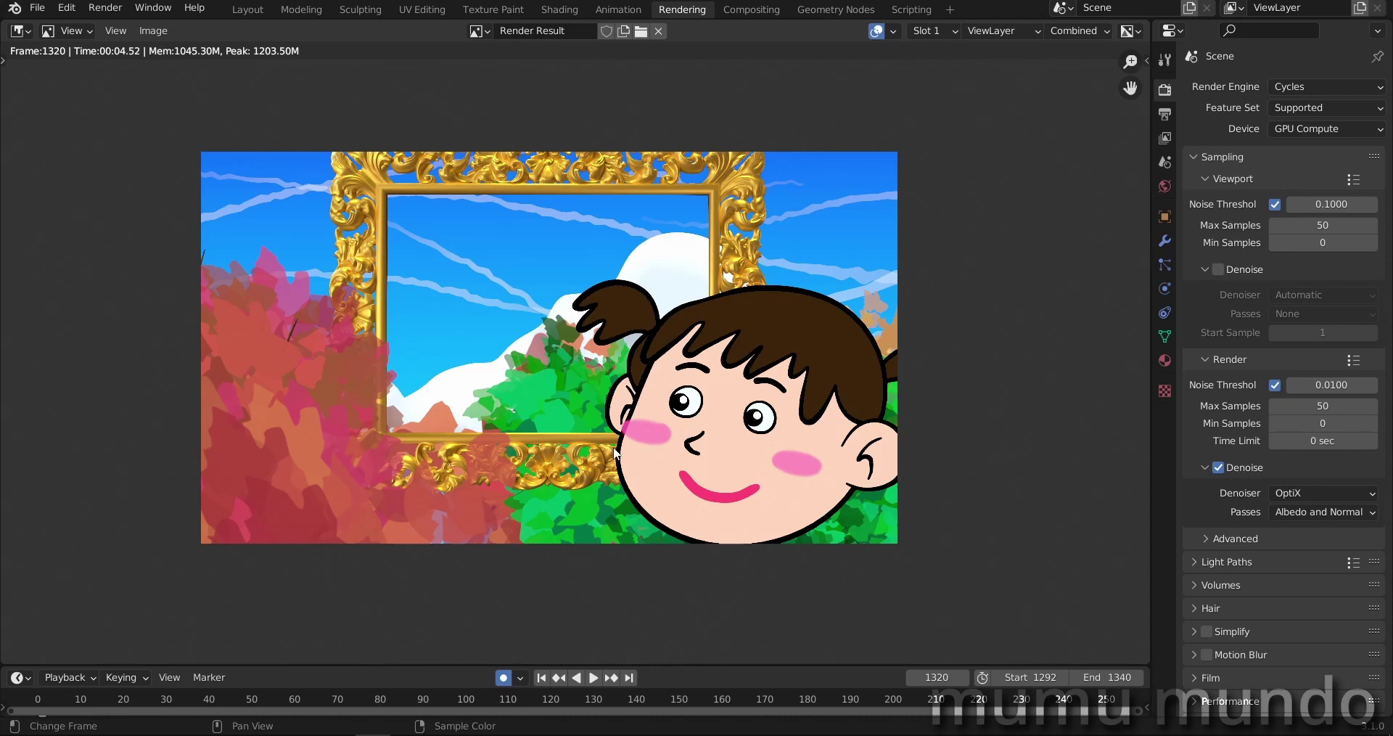
- Return to the Layout workspace and scrub the shot to examine the holdout plane inside the golden frame
click(248, 10)
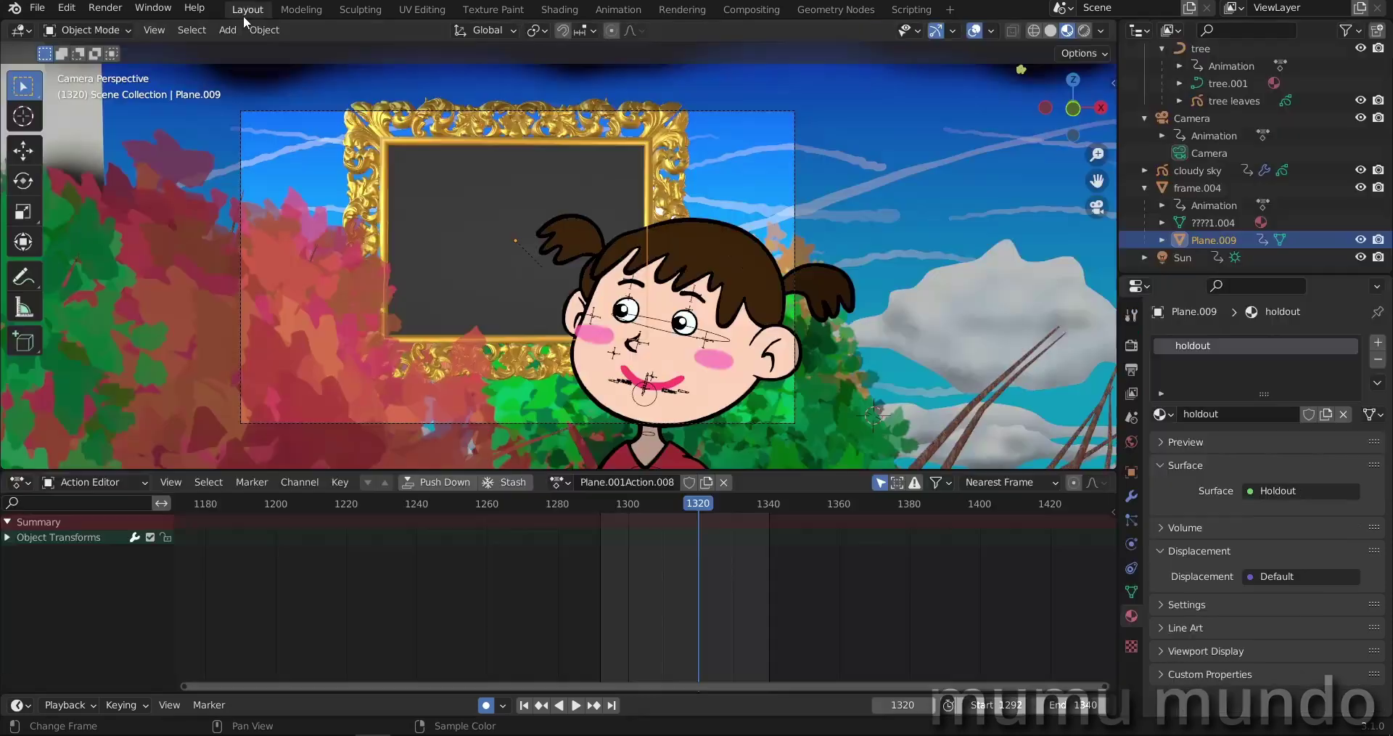
drag(667, 506, 634, 508)
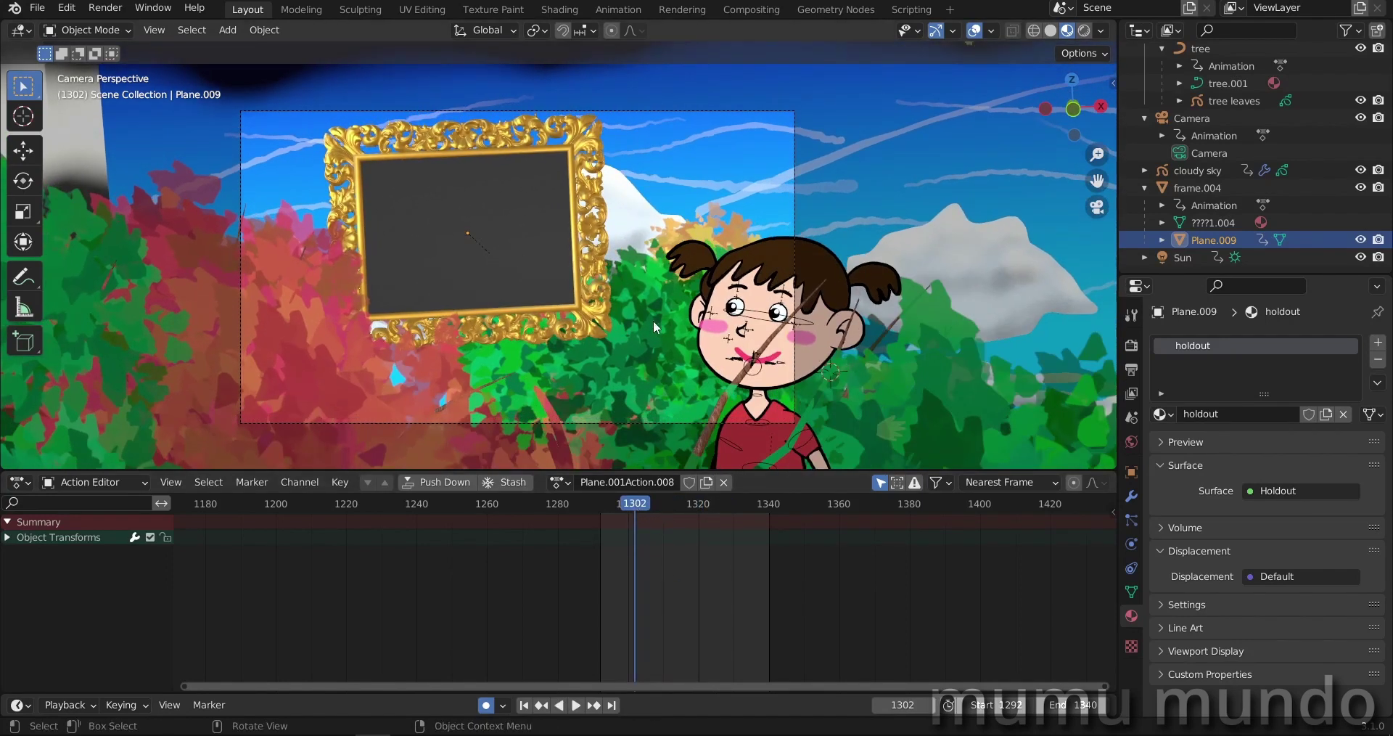
mouse_move(626, 506)
mouse_down()
mouse_move(731, 500)
mouse_move(618, 502)
mouse_up()
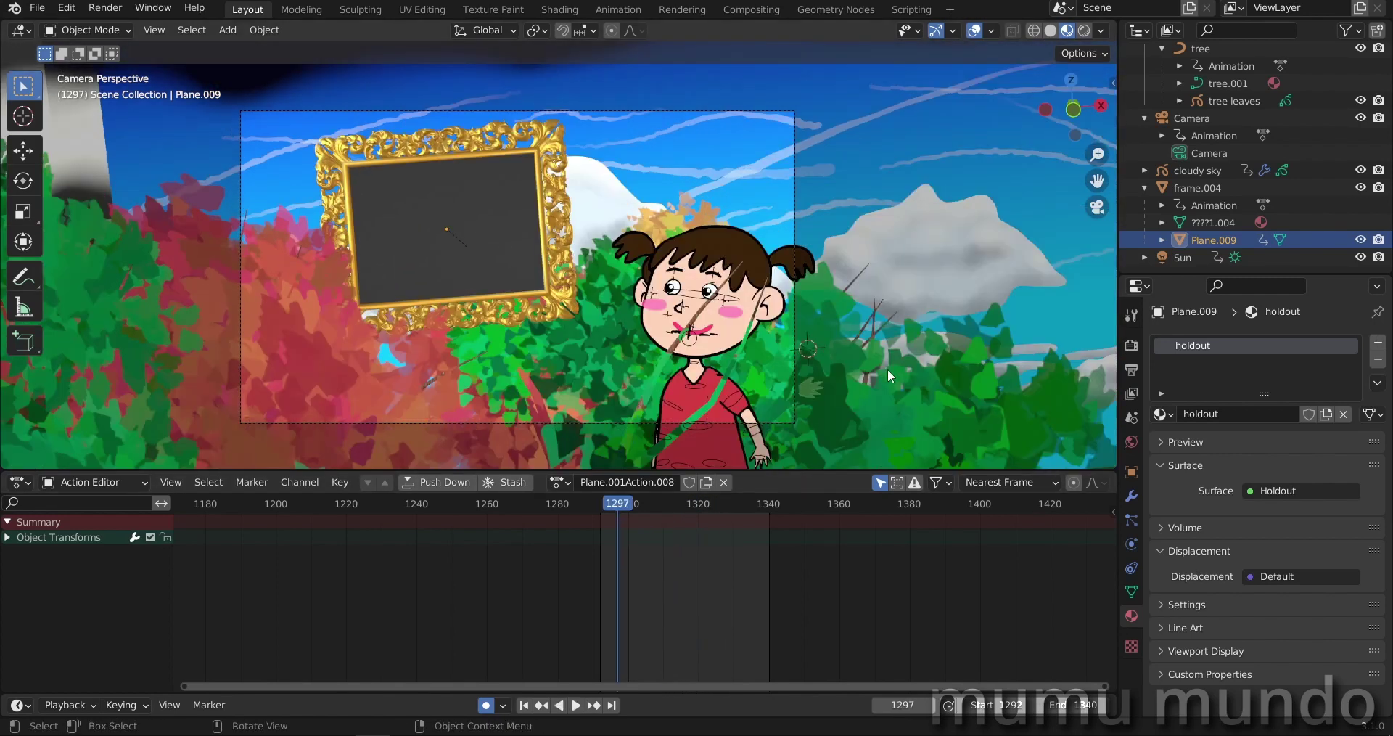
mouse_move(625, 507)
mouse_down()
mouse_move(657, 493)
mouse_move(625, 503)
mouse_move(716, 510)
mouse_move(611, 515)
mouse_move(713, 527)
mouse_move(628, 528)
mouse_up()
drag(611, 502, 666, 506)
- Examine the holdout plane, the foliage and the girl around the golden frame up close, and move to frame 1321
middle_drag(789, 319, 696, 297)
click(790, 268)
middle_drag(791, 268, 838, 194)
middle_drag(553, 334, 756, 340)
click(573, 437)
scroll(762, 406, up, 1)
middle_drag(770, 408, 551, 316)
click(438, 366)
scroll(553, 315, up, 6)
click(658, 160)
middle_drag(711, 311, 674, 319)
click(412, 193)
click(691, 329)
scroll(696, 331, down, 3)
scroll(508, 232, down, 8)
click(394, 163)
middle_drag(400, 283, 557, 338)
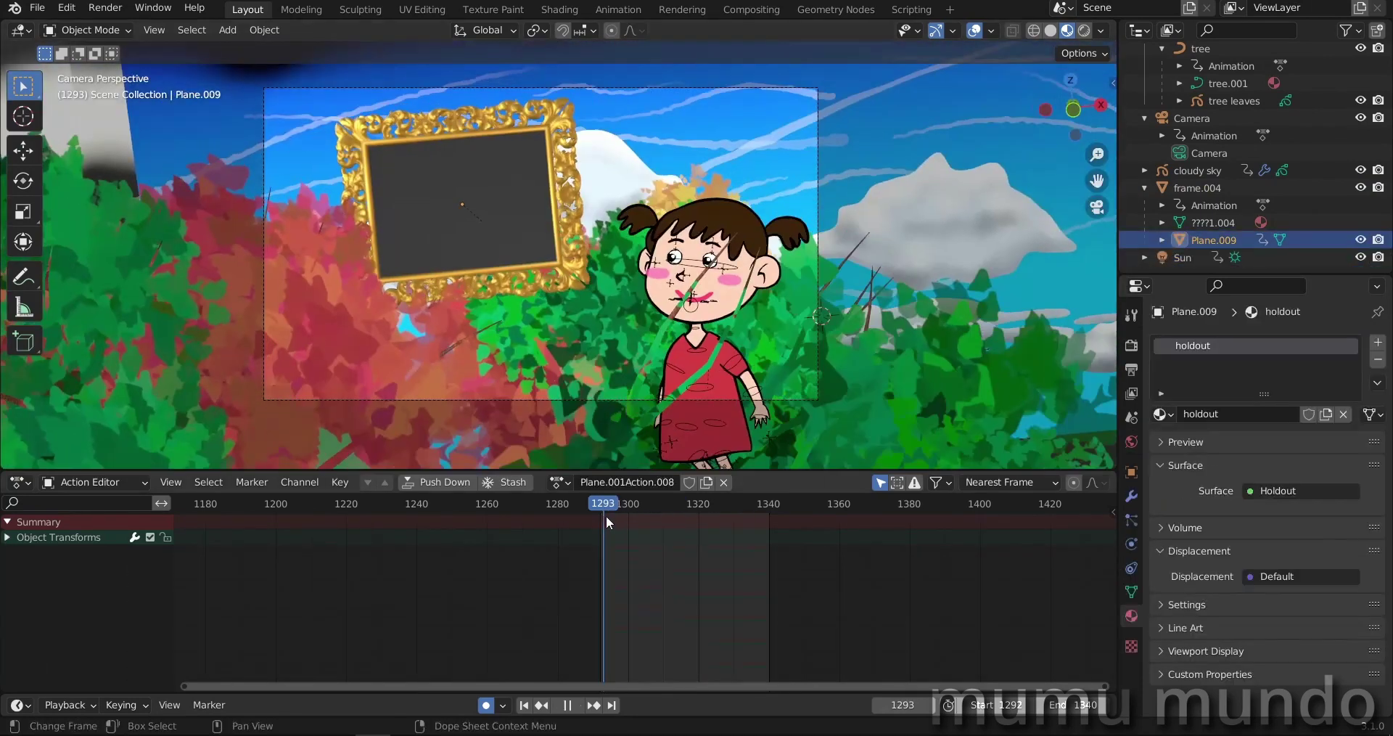
drag(607, 515, 702, 512)
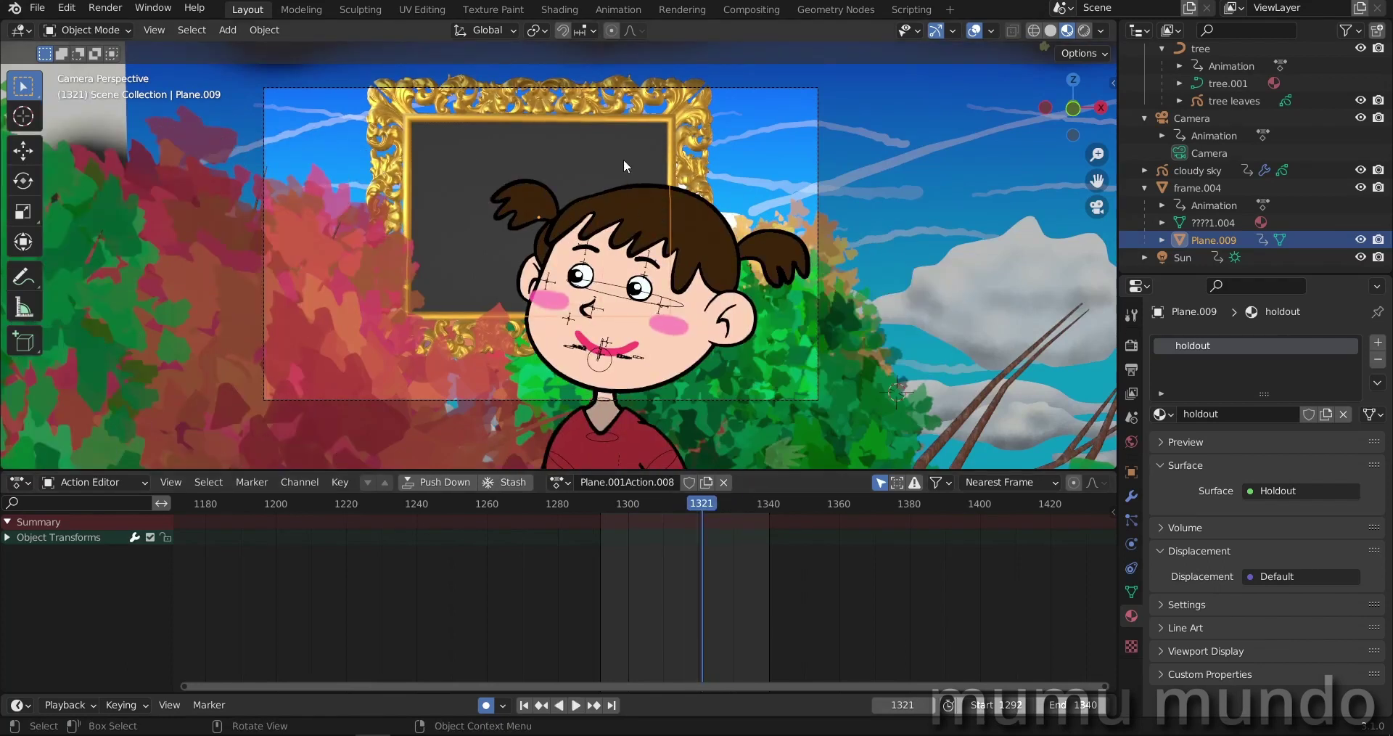
- Hide Plane.009 and inspect the open inside of the golden frame at frame 1314
click(1360, 239)
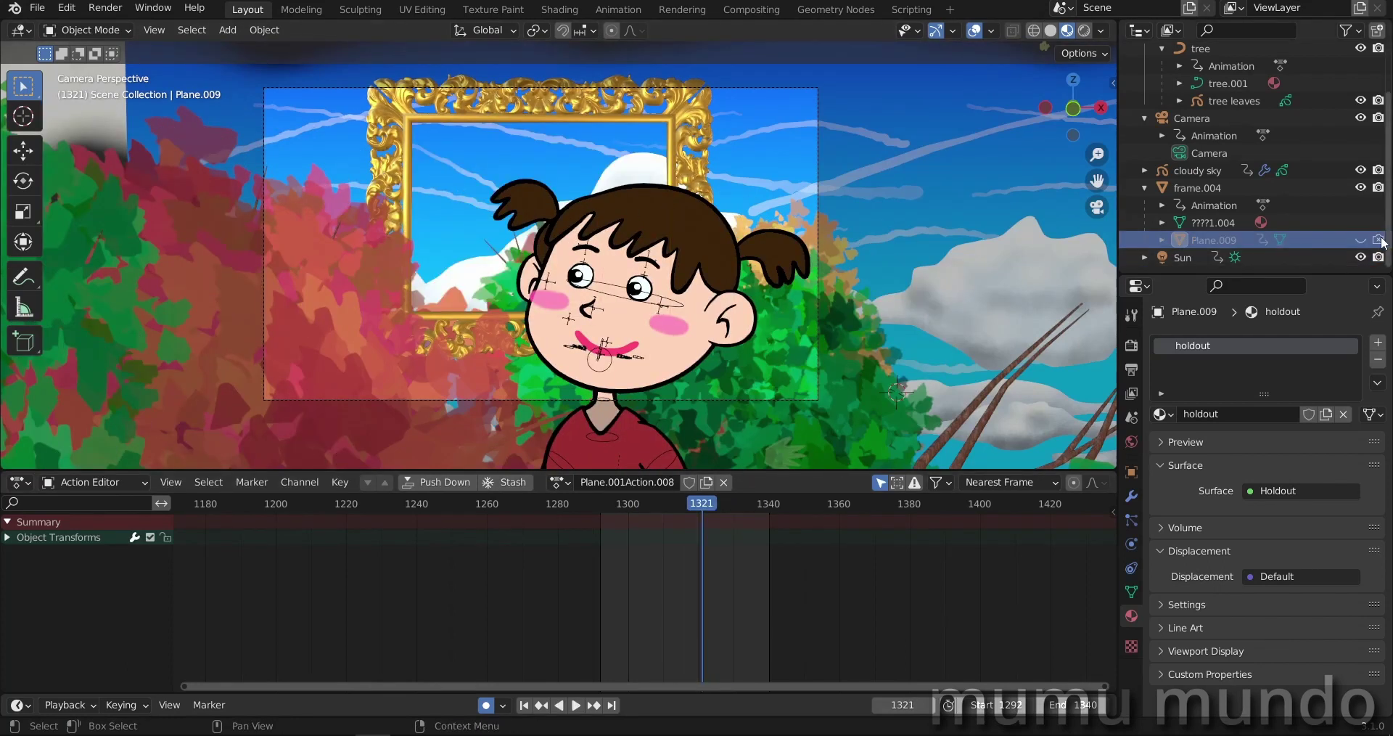
click(1379, 241)
drag(733, 508, 676, 508)
scroll(730, 409, up, 4)
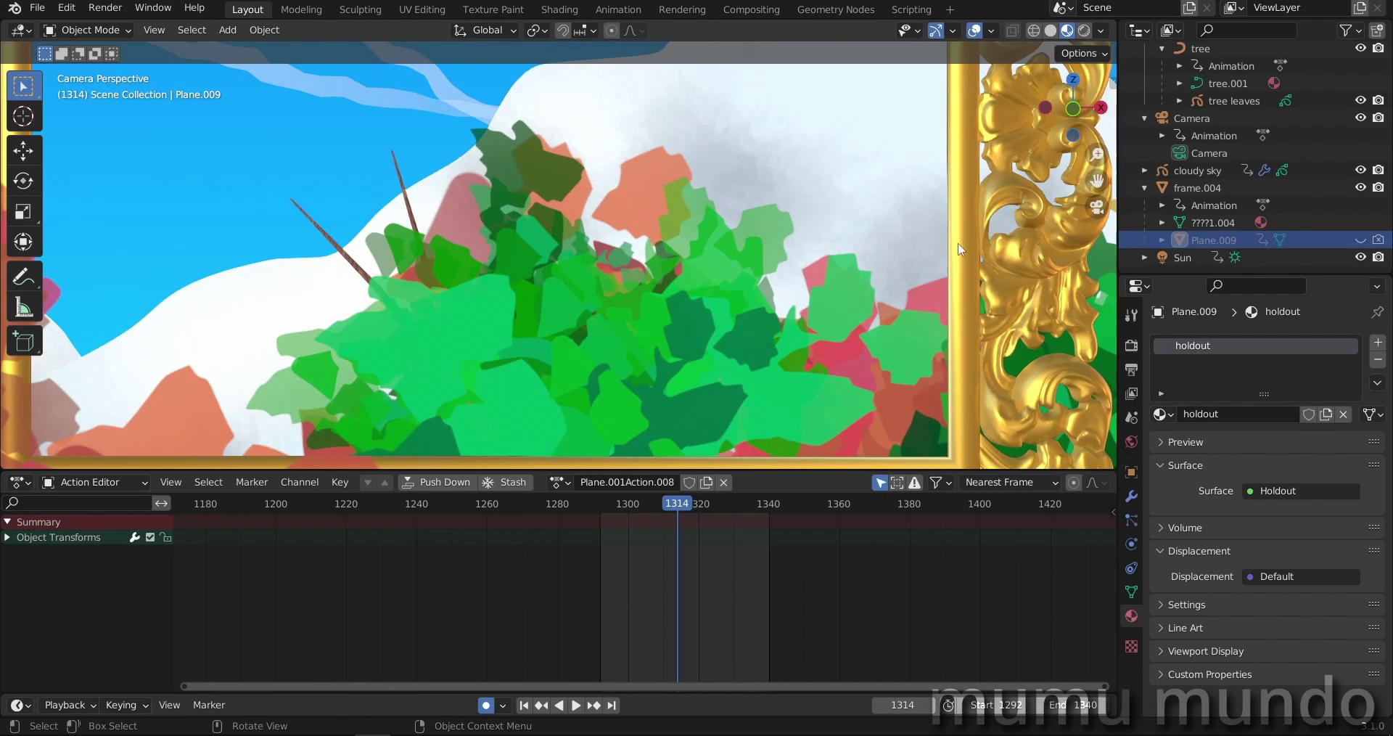
scroll(249, 363, down, 2)
shift+middle_drag(311, 283, 508, 334)
scroll(479, 254, up, 3)
shift+middle_drag(479, 80, 482, 456)
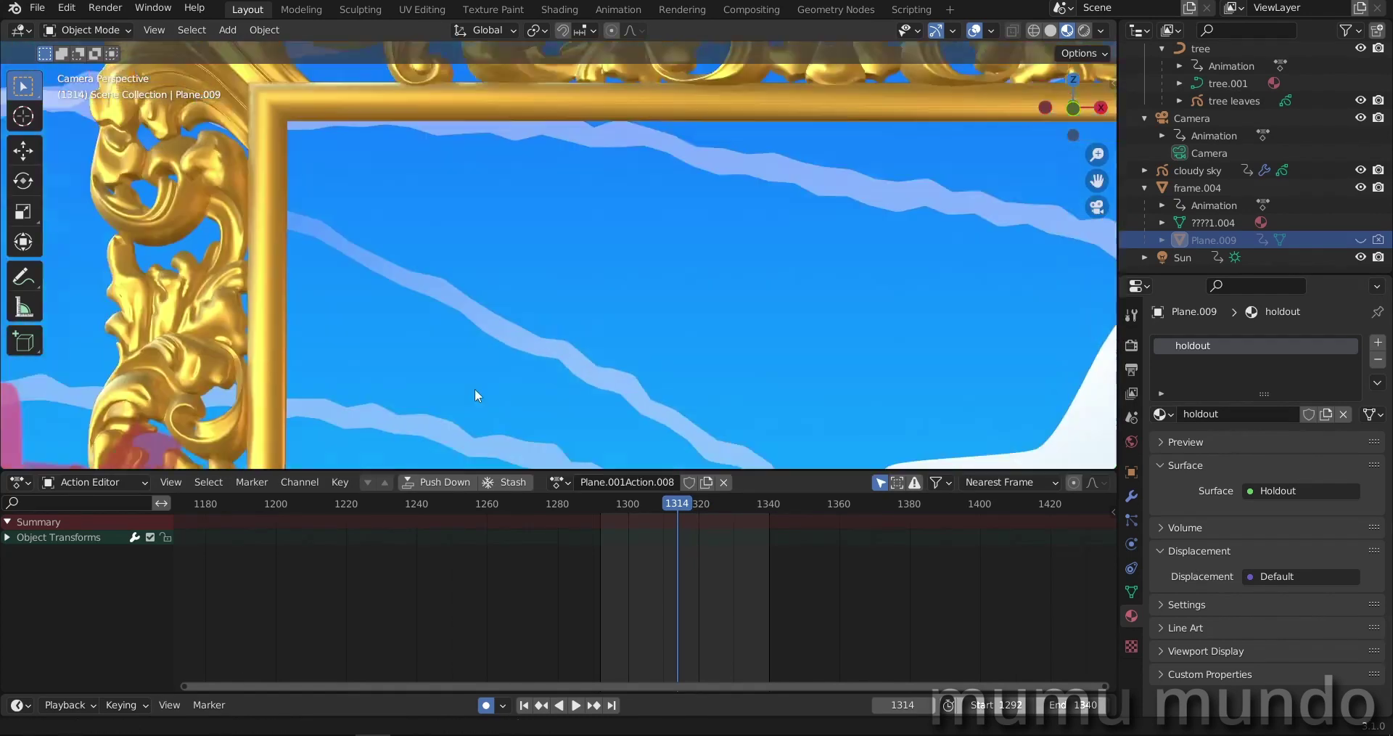
scroll(471, 319, up, 2)
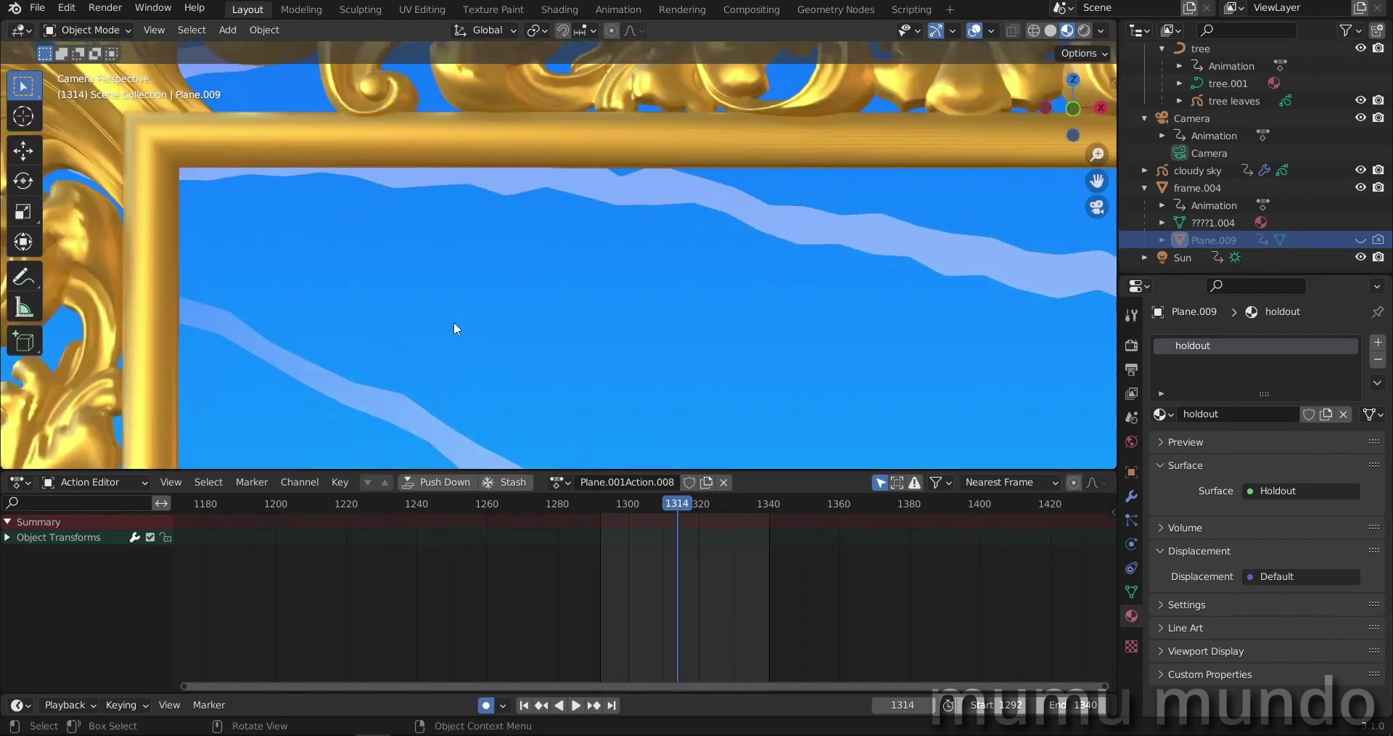
scroll(699, 279, down, 5)
- Show Plane.009 again and replace its holdout material with the gold material
click(1360, 239)
shift+middle_drag(773, 402, 612, 292)
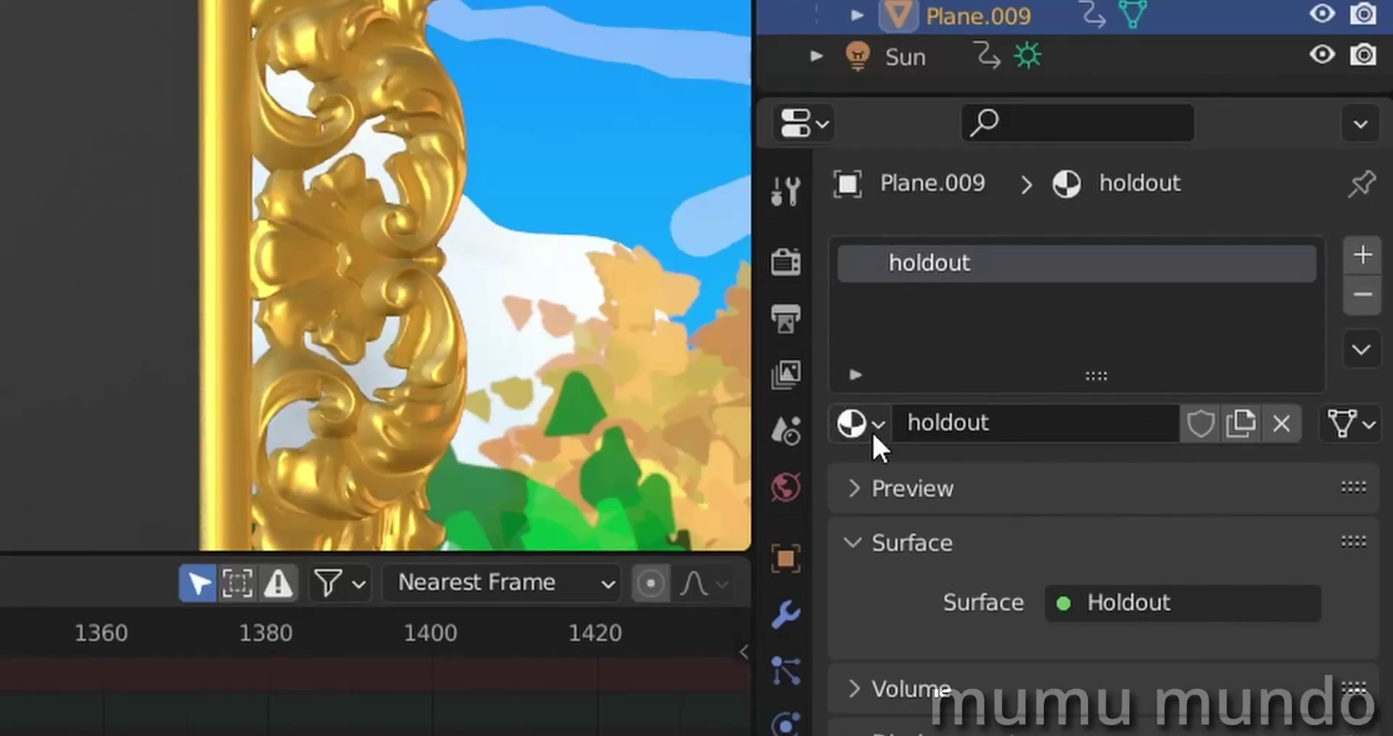
click(875, 425)
click(462, 484)
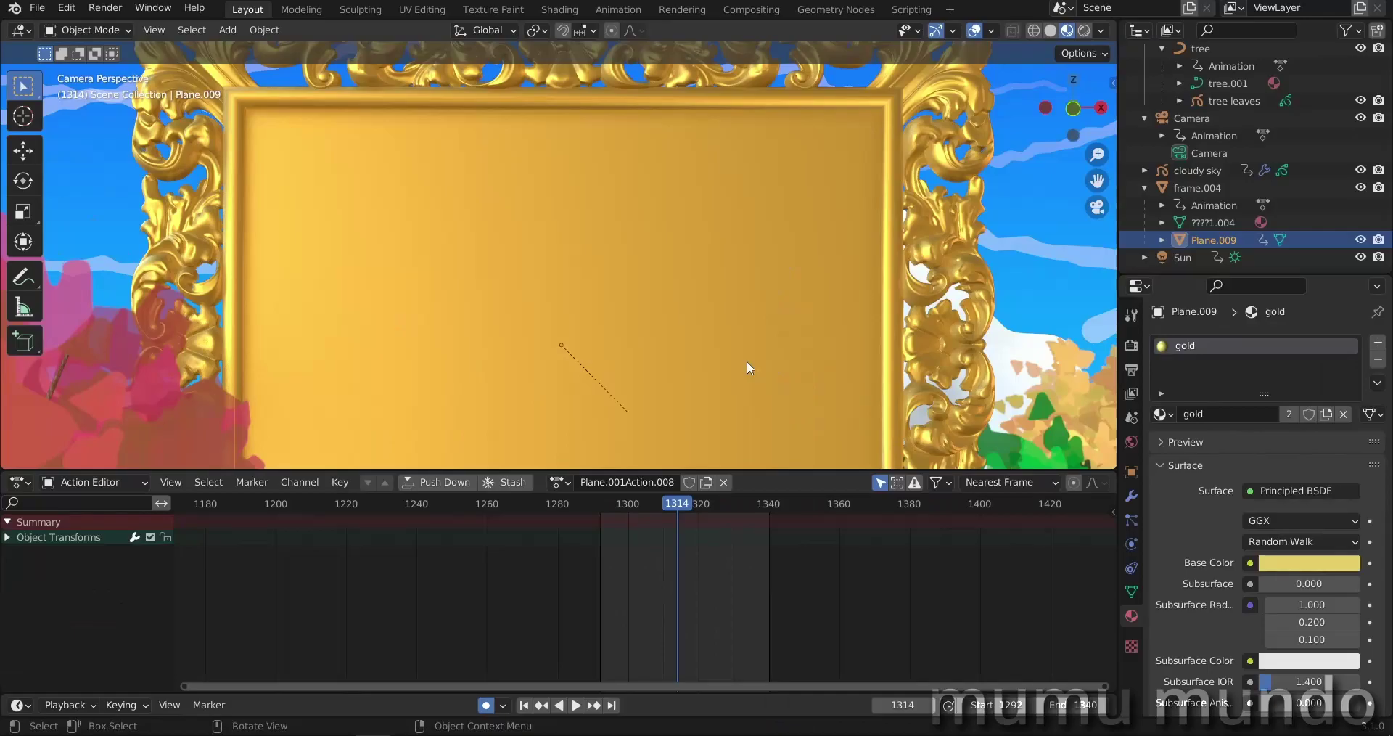
scroll(733, 348, down, 3)
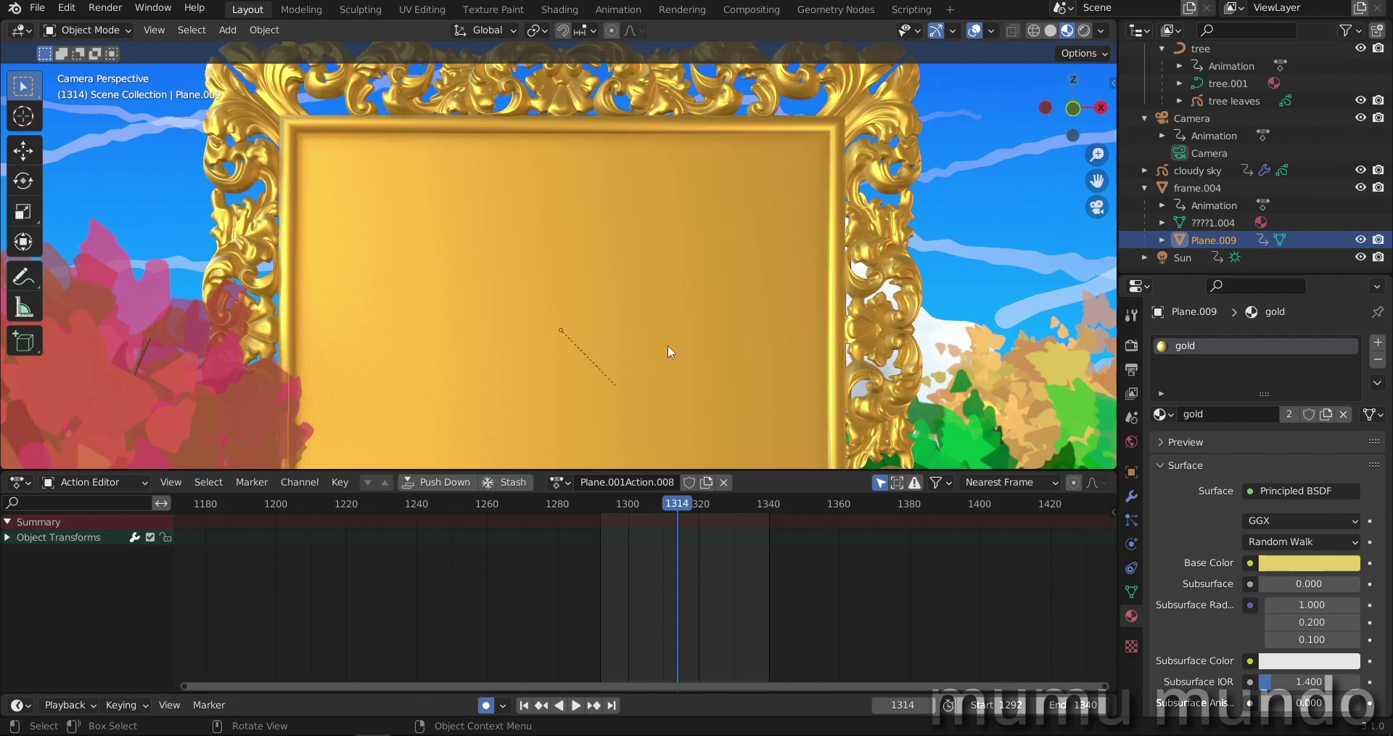
- Play back the shot and examine the gold plane inside the frame around frame 1301
scroll(595, 352, down, 5)
key(space)
mouse_move(622, 508)
mouse_down()
mouse_move(720, 509)
mouse_move(620, 509)
mouse_move(701, 513)
mouse_move(631, 505)
mouse_up()
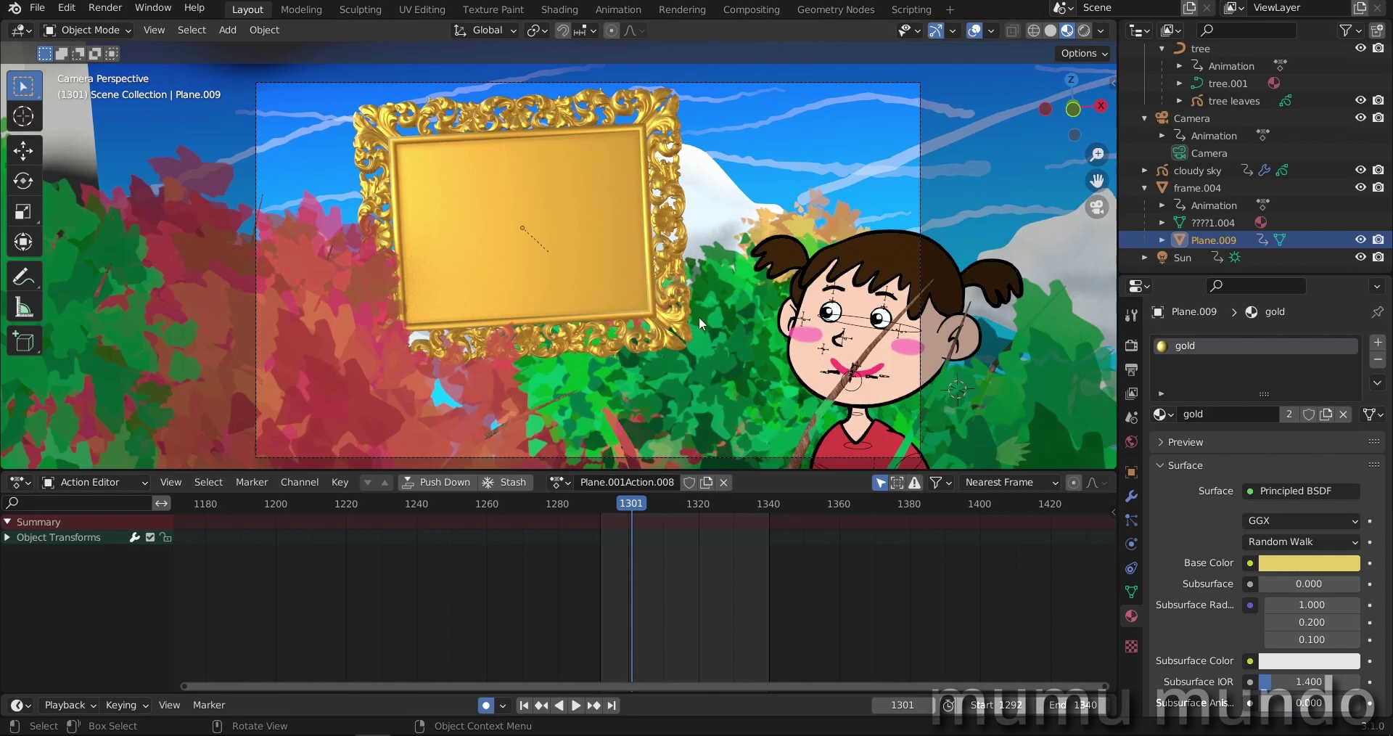
key(KP_0)
key(KP_0)
middle_drag(714, 350, 489, 369)
scroll(573, 360, down, 4)
middle_drag(489, 369, 451, 370)
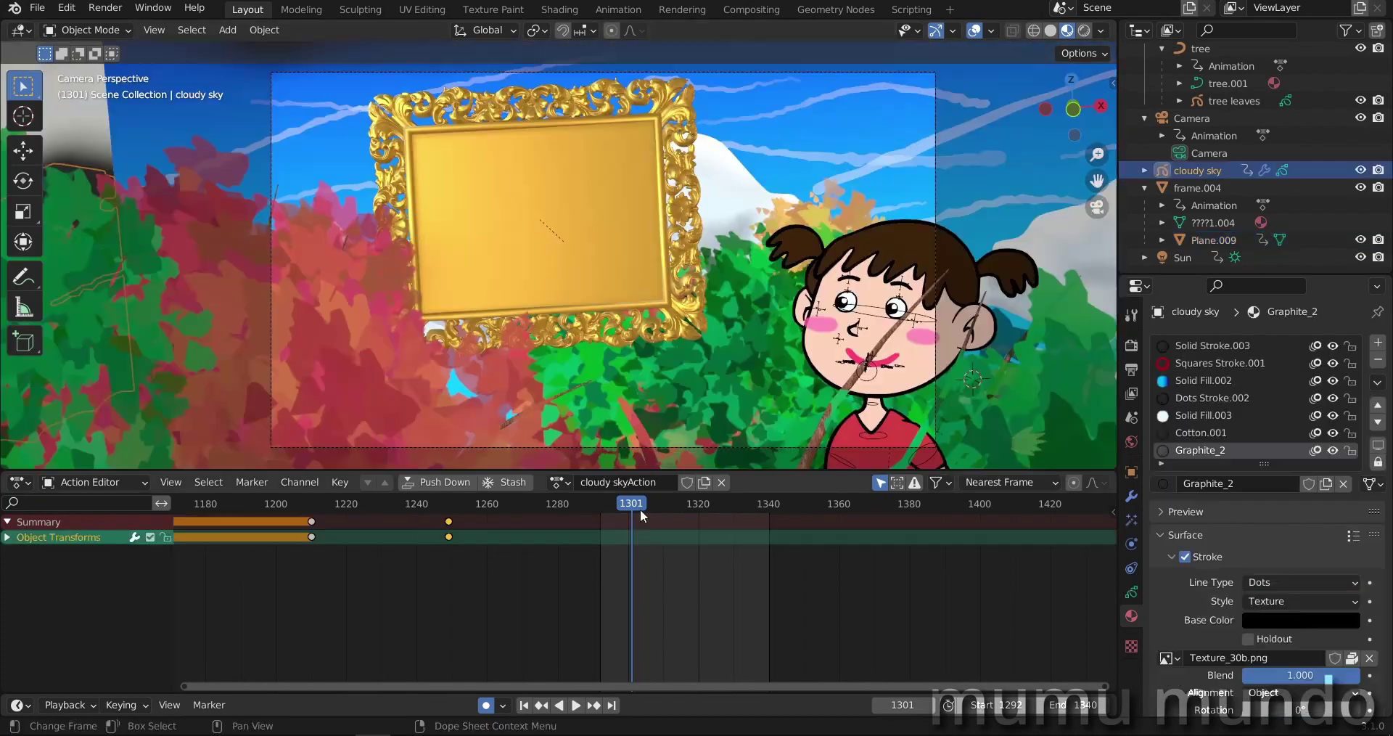
- Move to frame 1321 and examine where the girl and the leaves overlap the gold plane
drag(639, 508, 695, 502)
key(space)
scroll(446, 389, up, 2)
scroll(556, 384, down, 2)
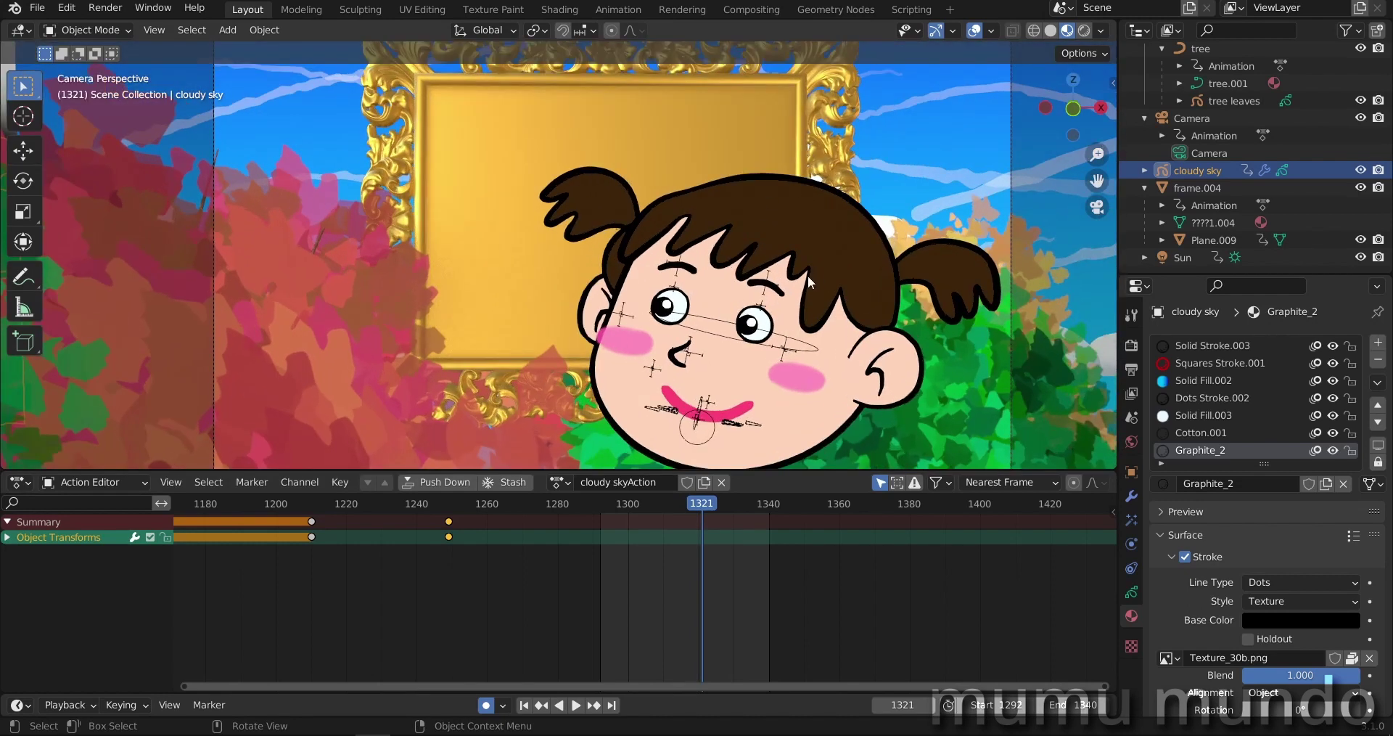
click(460, 227)
scroll(518, 283, down, 2)
scroll(508, 247, up, 2)
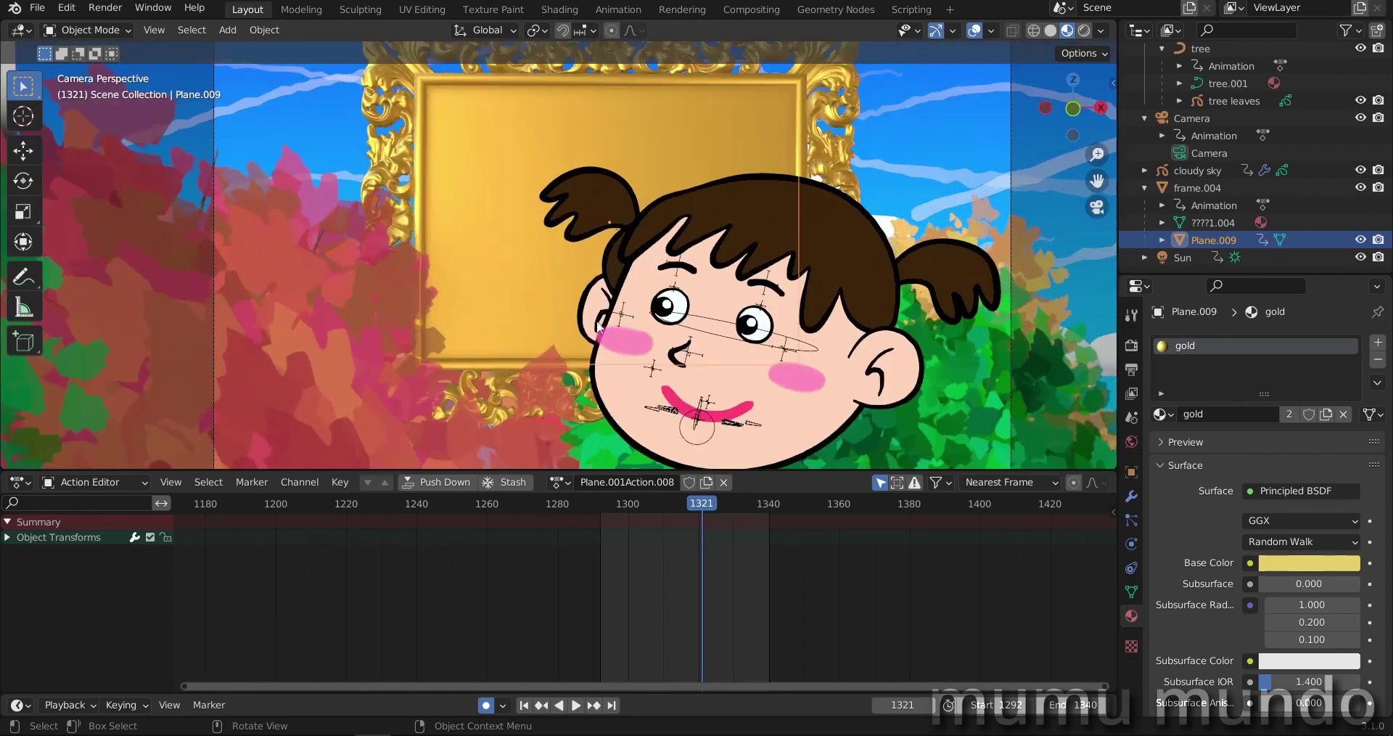
scroll(475, 344, up, 1)
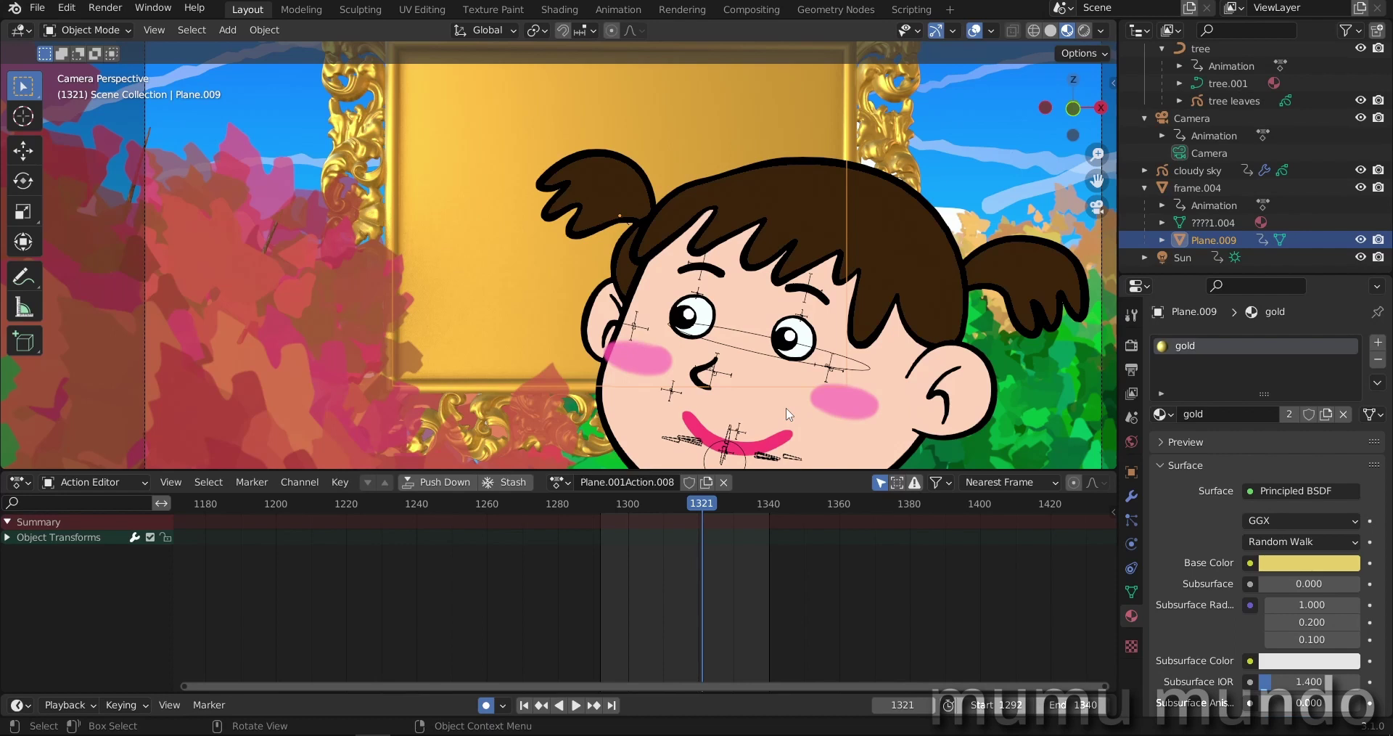
scroll(787, 411, down, 3)
click(785, 222)
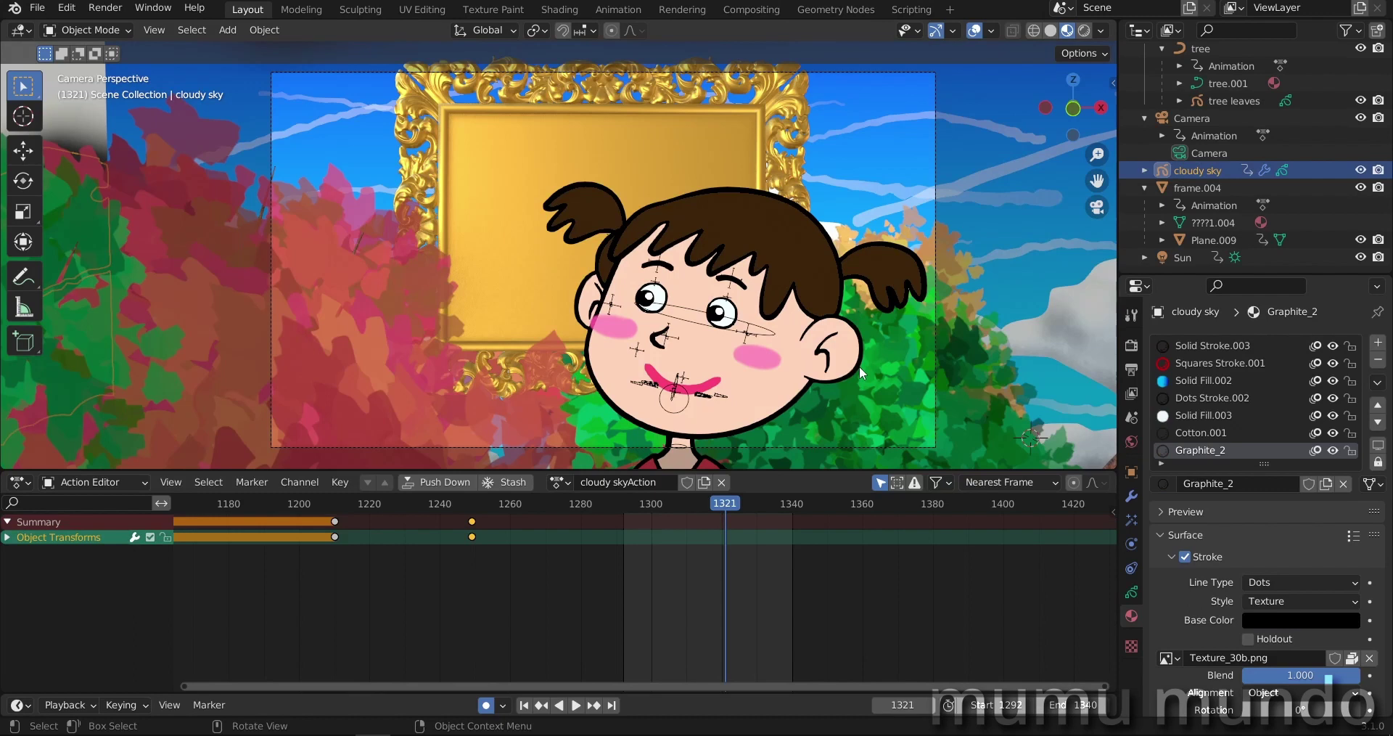
scroll(442, 384, up, 2)
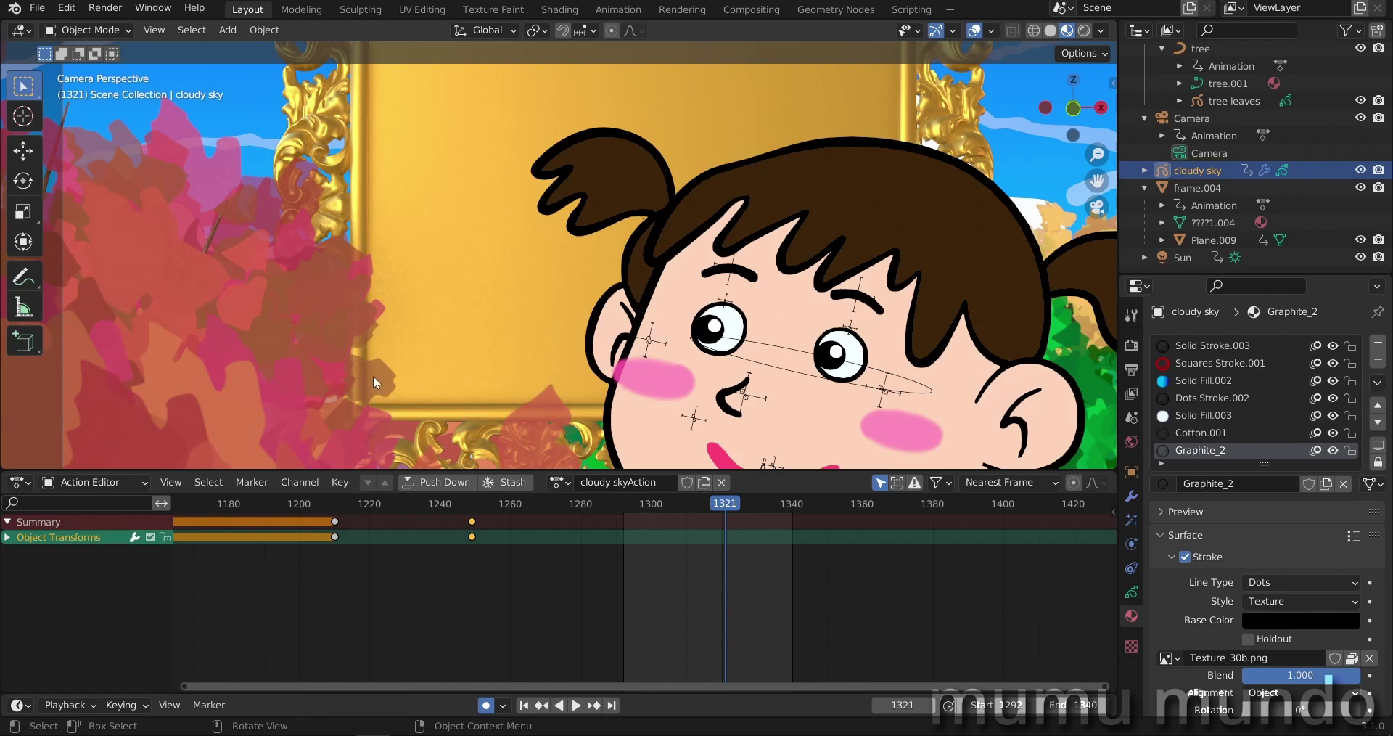
- Move to frame 1312 and delete the GIRL collection with its WGTS_rig collection and GIRL rig
drag(729, 505, 693, 502)
scroll(695, 320, down, 6)
click(838, 319)
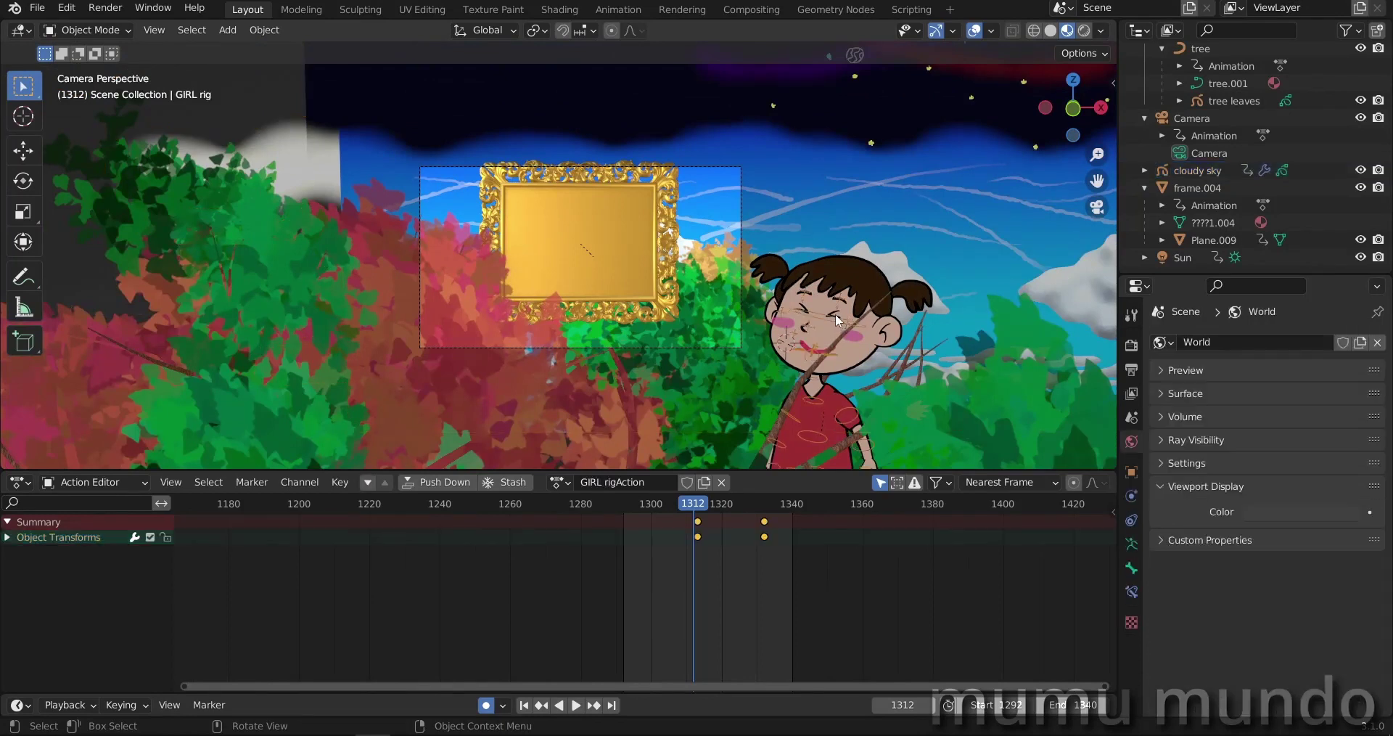
click(877, 173)
scroll(1268, 127, up, 2)
click(895, 73)
click(1017, 110)
ctrl+click(1008, 142)
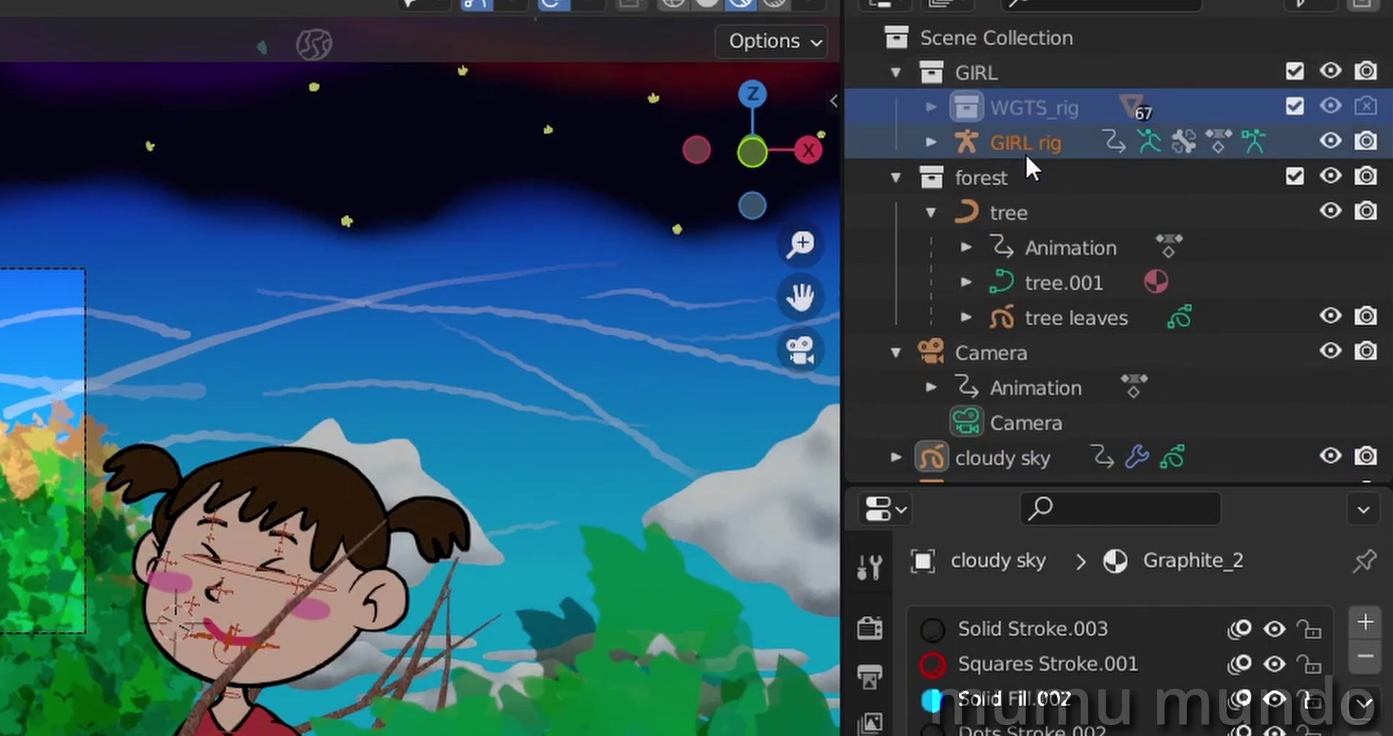
key(Delete)
click(1025, 75)
key(Delete)
- Delete the tree and tree leaves objects together with the forest collection
click(1024, 109)
ctrl+click(1024, 211)
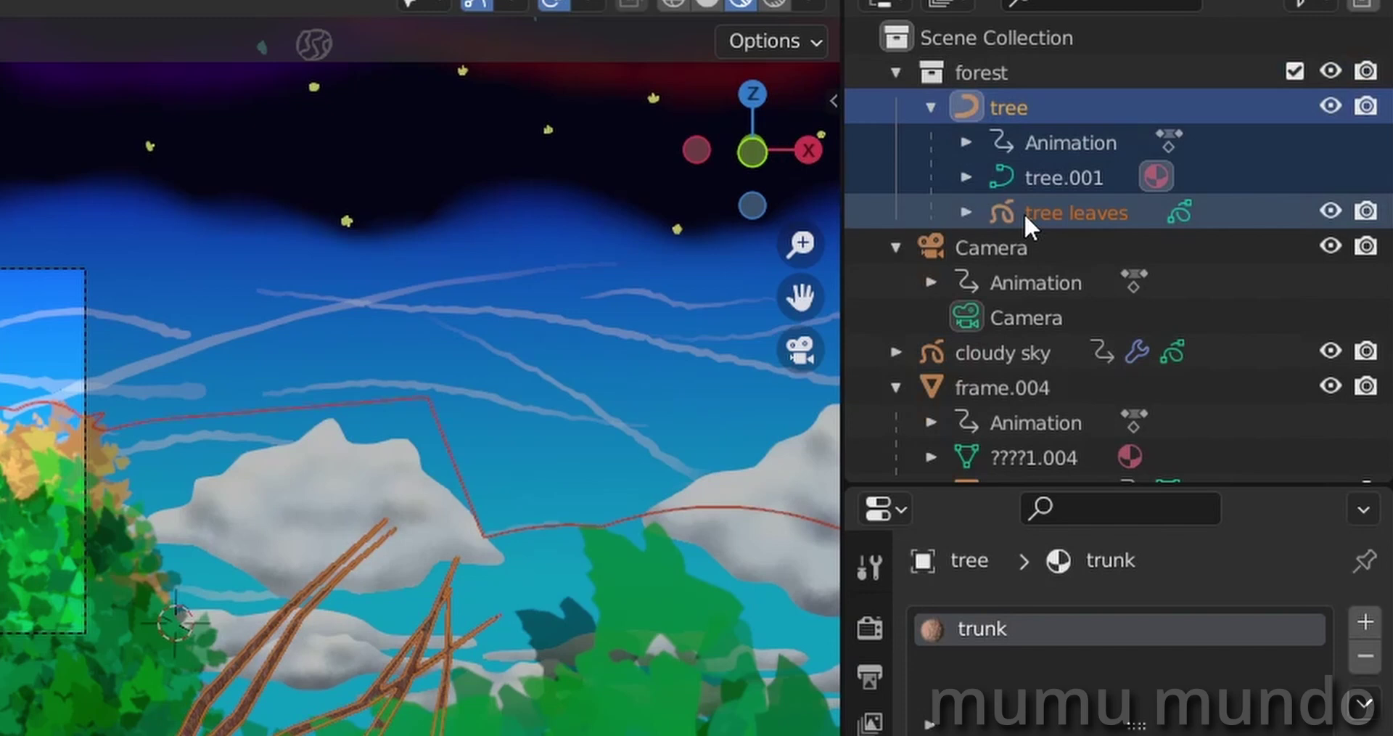
key(Delete)
click(1009, 80)
key(Delete)
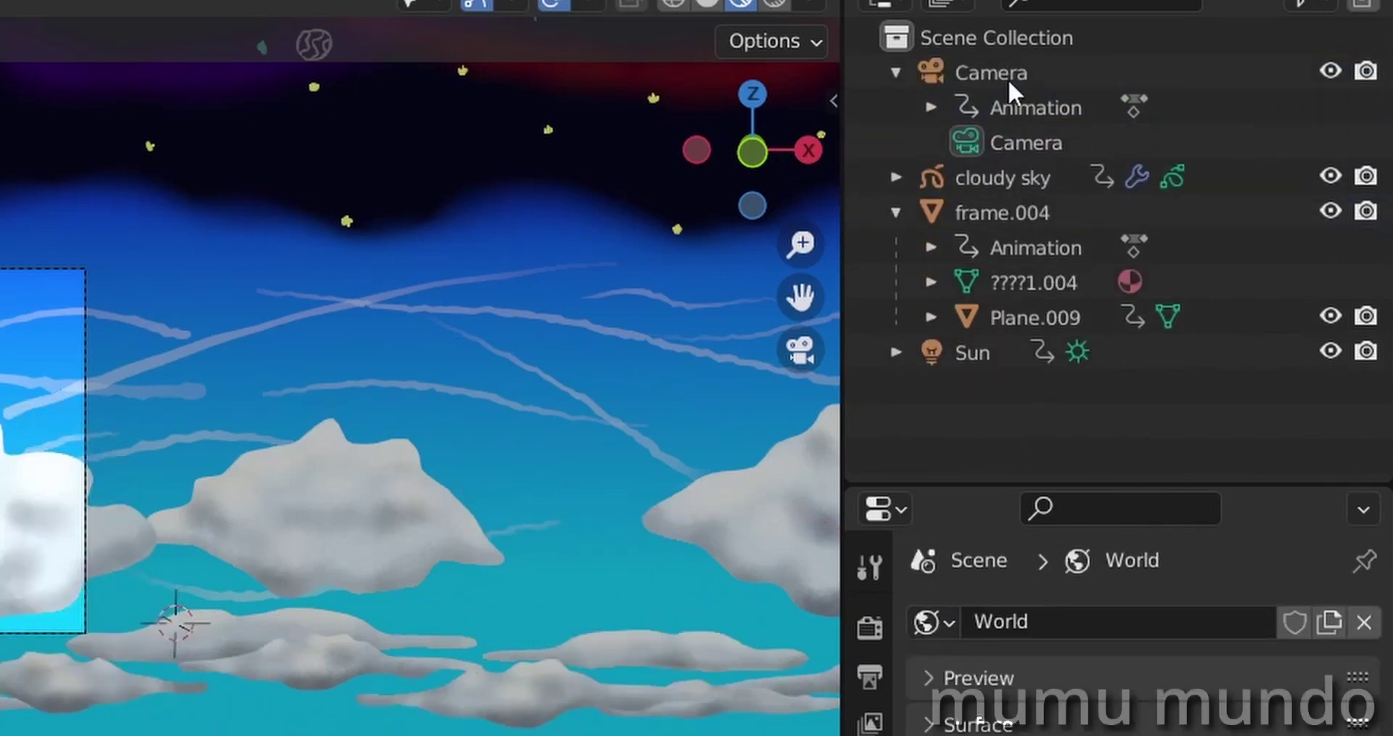
- Delete the cloudy sky drawing and the Sun light from the scene
click(463, 438)
key(Delete)
click(1046, 189)
click(973, 319)
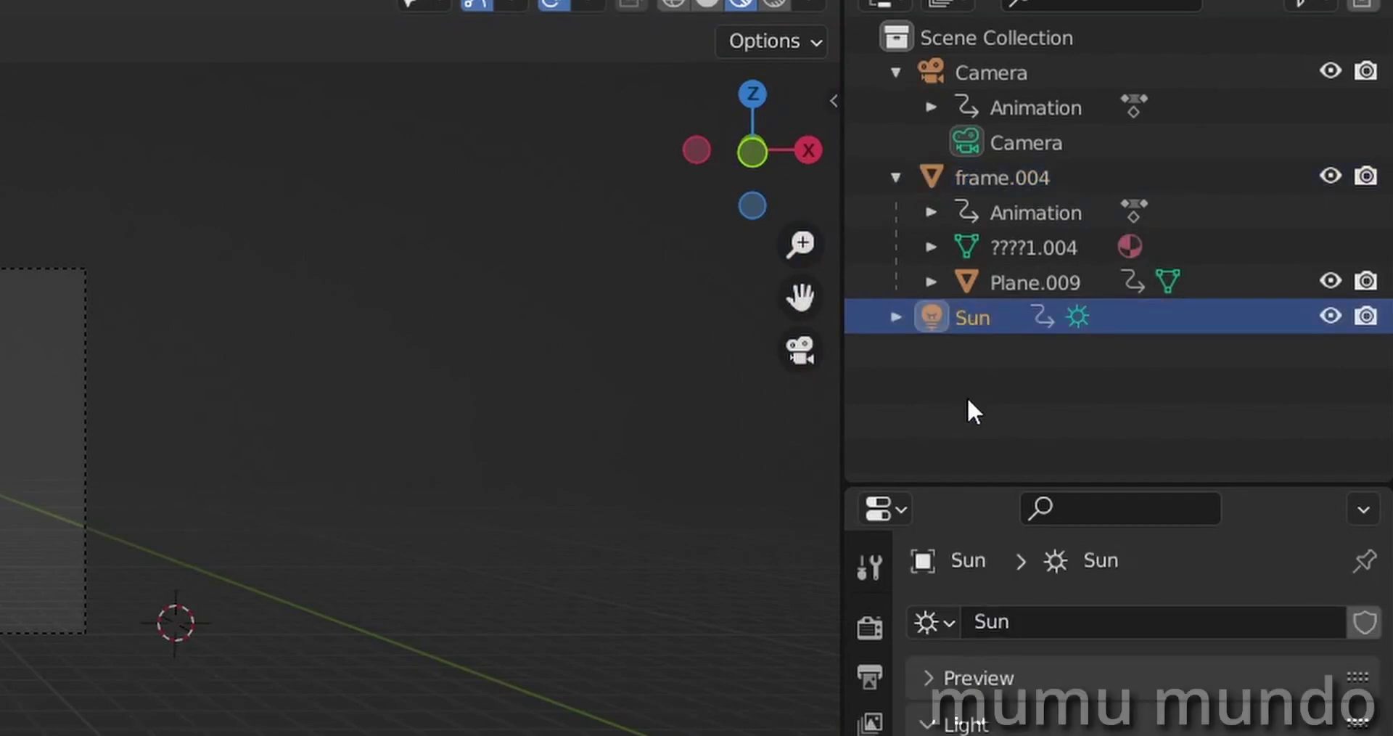
key(Delete)
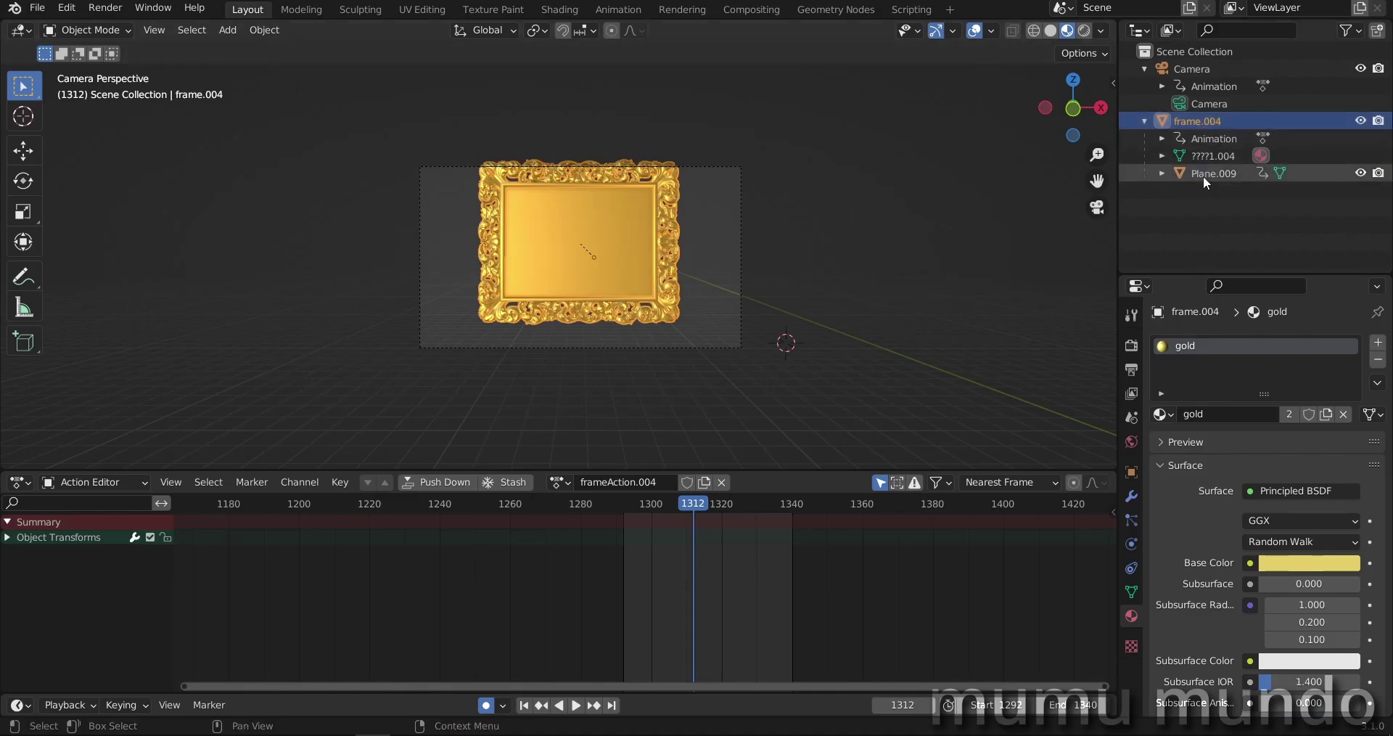
click(1013, 286)
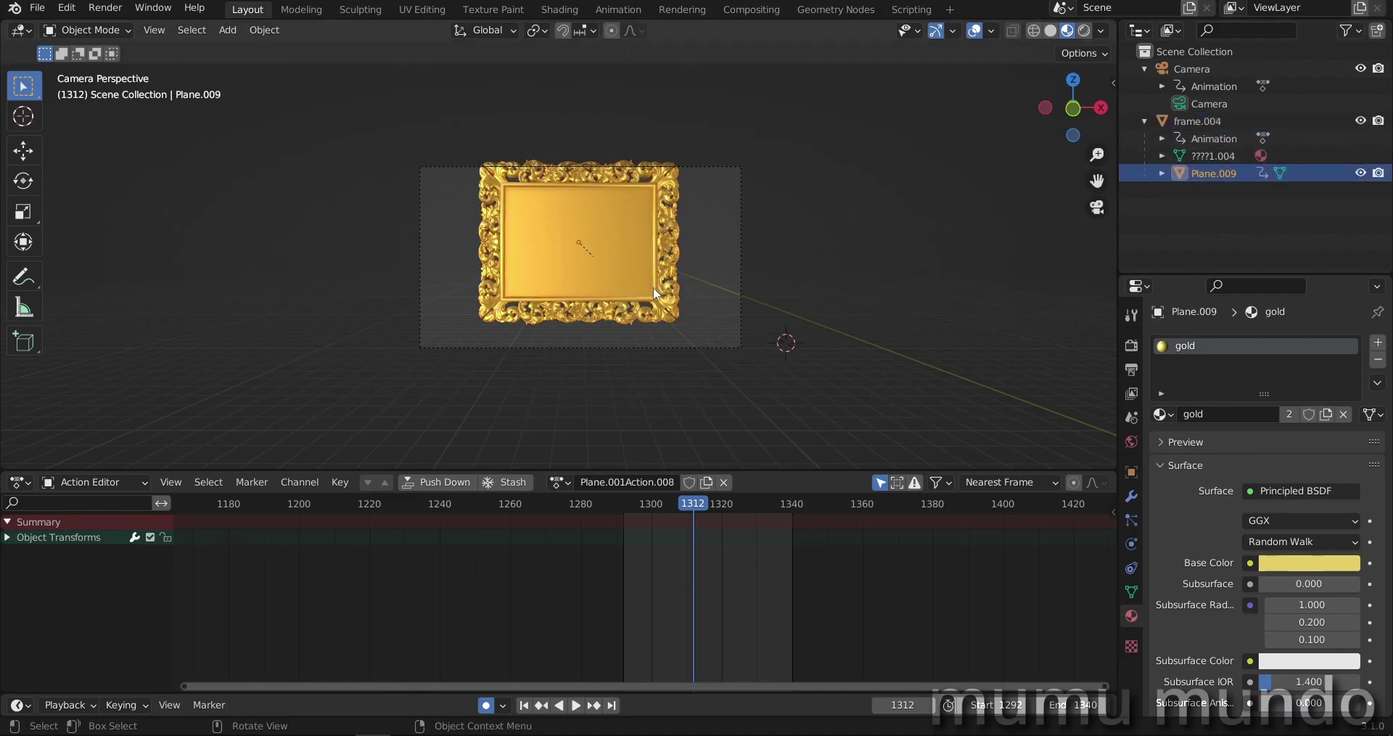
click(1212, 70)
- Search the add-on preferences for "plan" to check whether Import Images as Planes is enabled
click(35, 8)
mouse_move(69, 16)
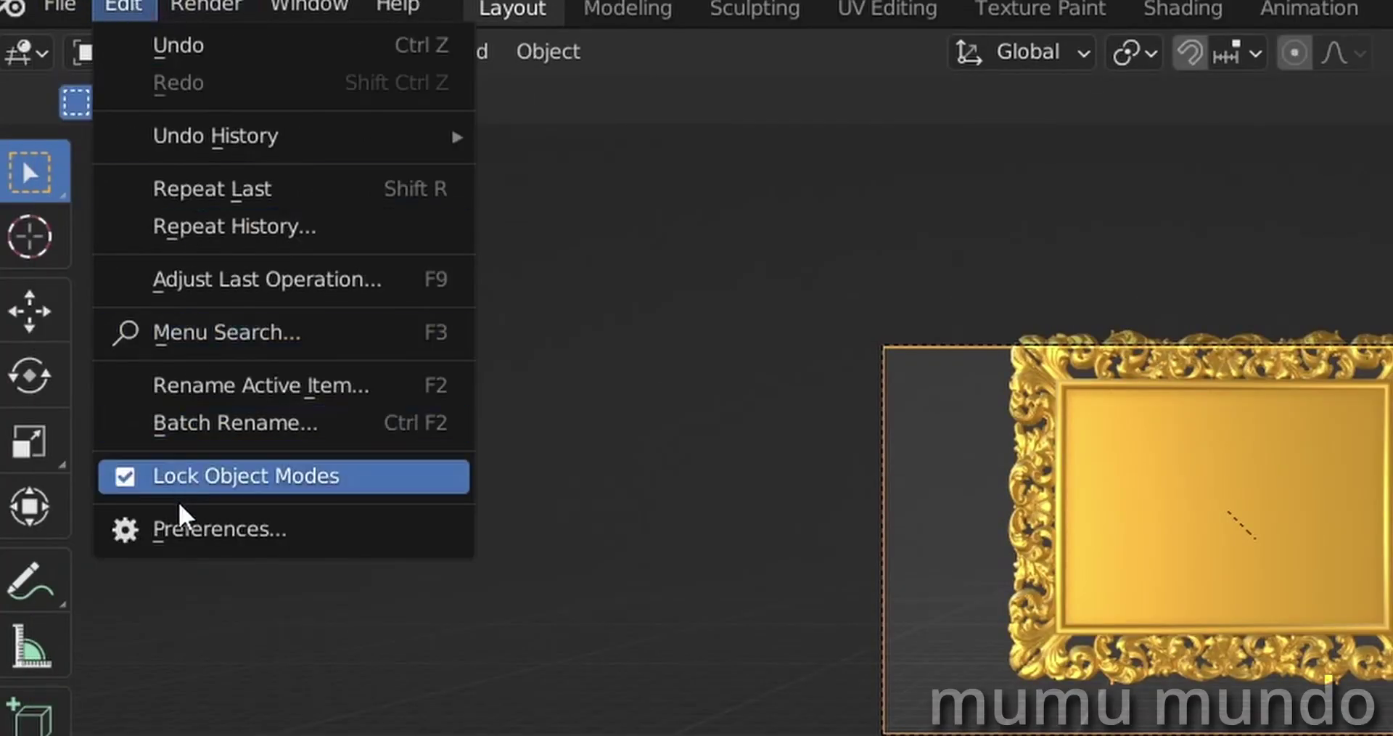
click(183, 528)
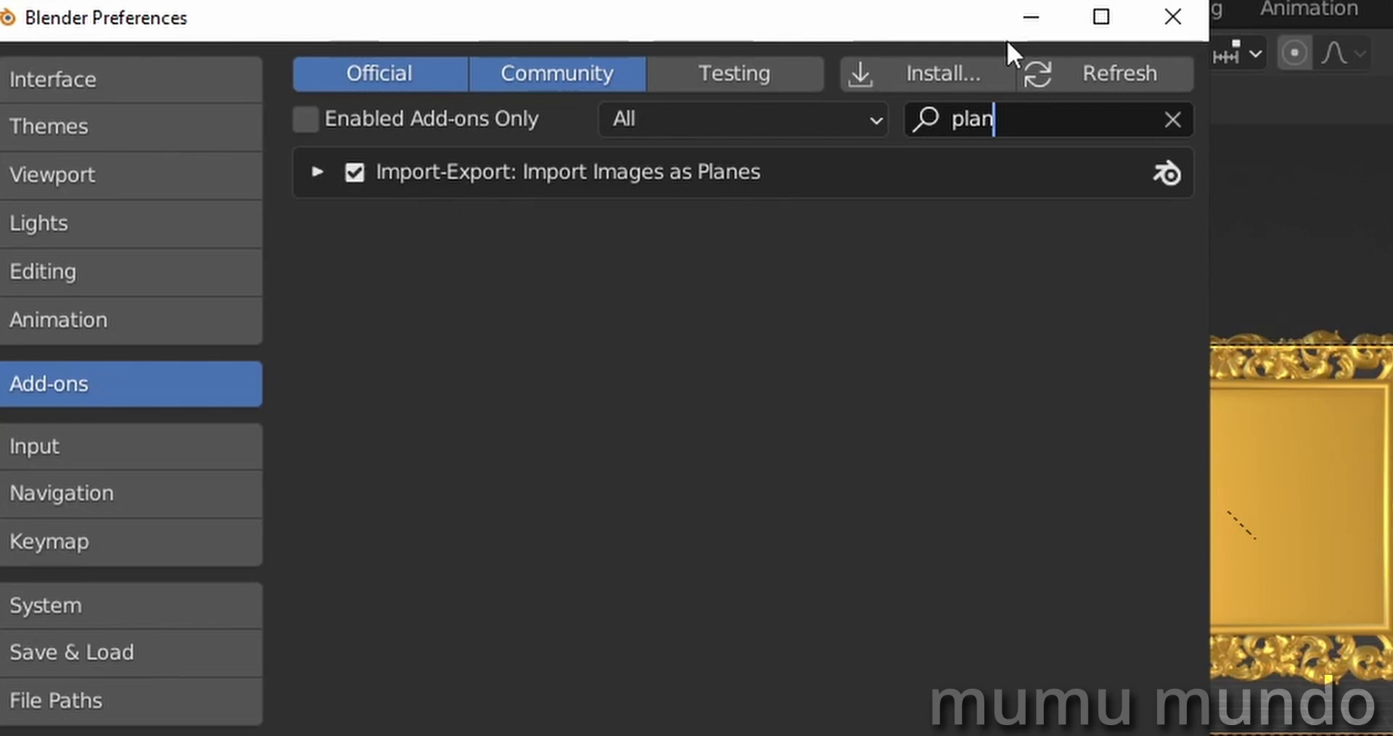
click(1181, 16)
- Import white.png as an image plane with a Shadeless material and Use Alpha turned off
click(67, 11)
mouse_move(276, 239)
click(609, 687)
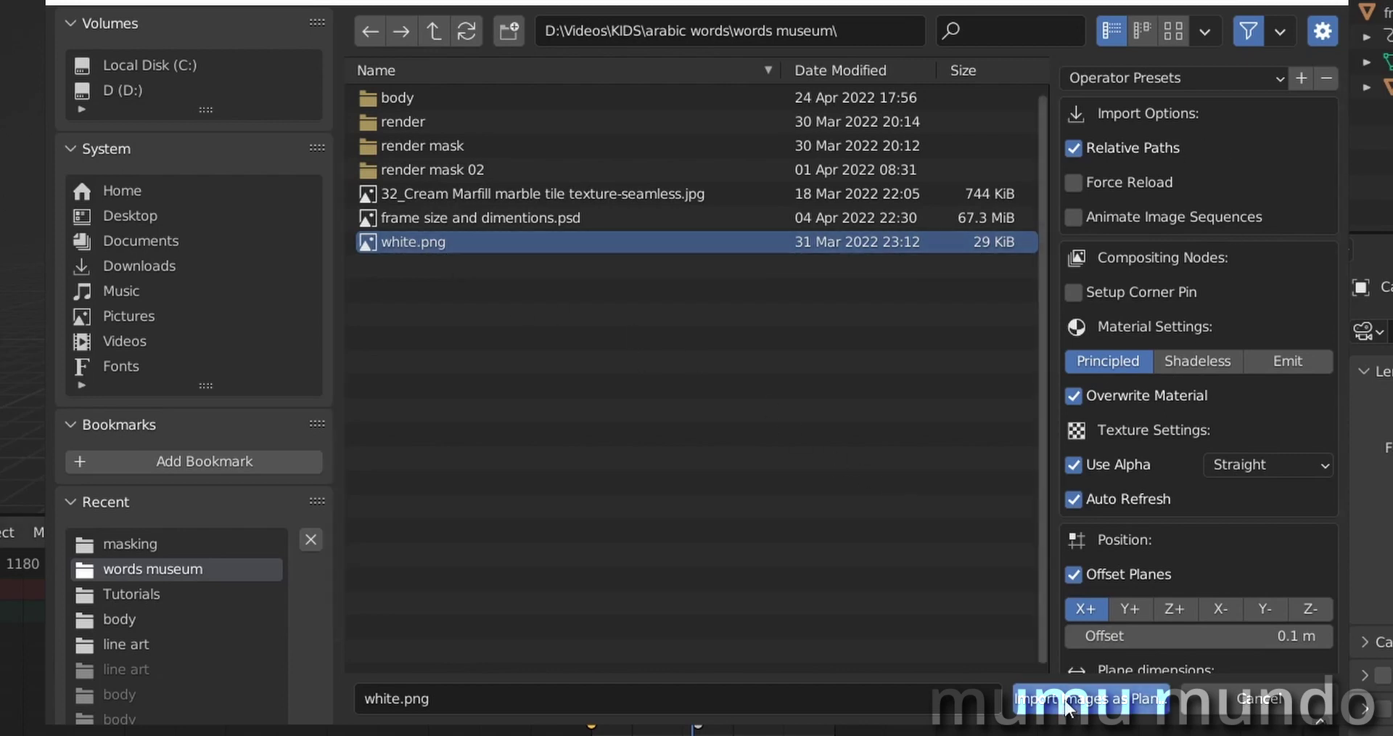
click(1198, 364)
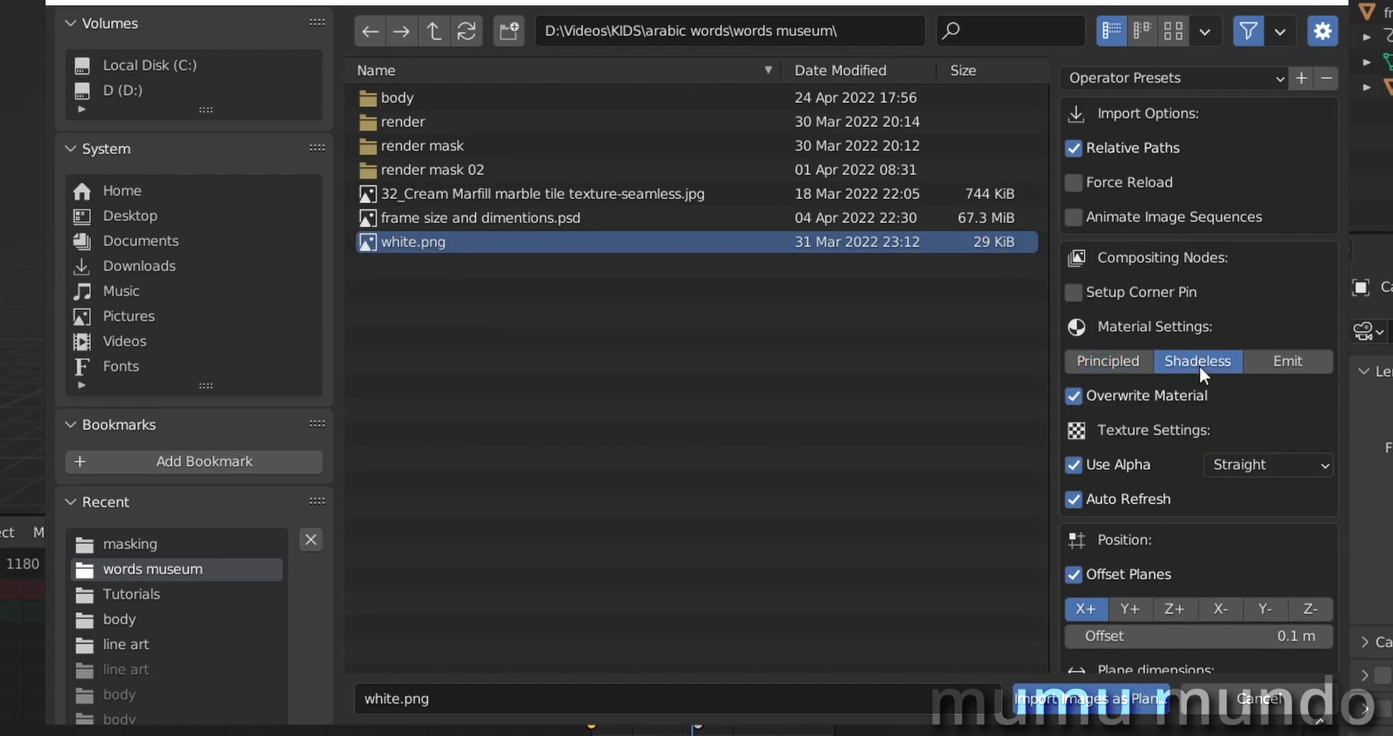
click(1073, 465)
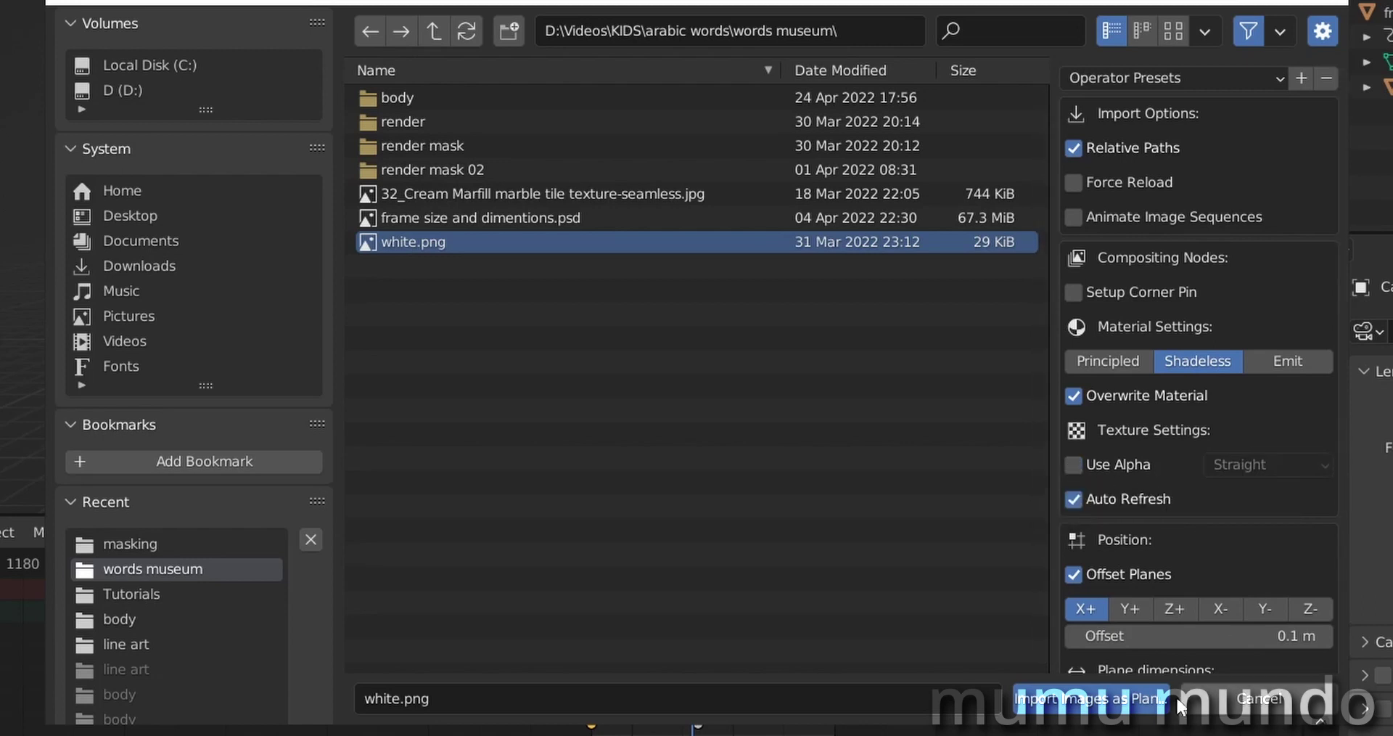
click(1106, 701)
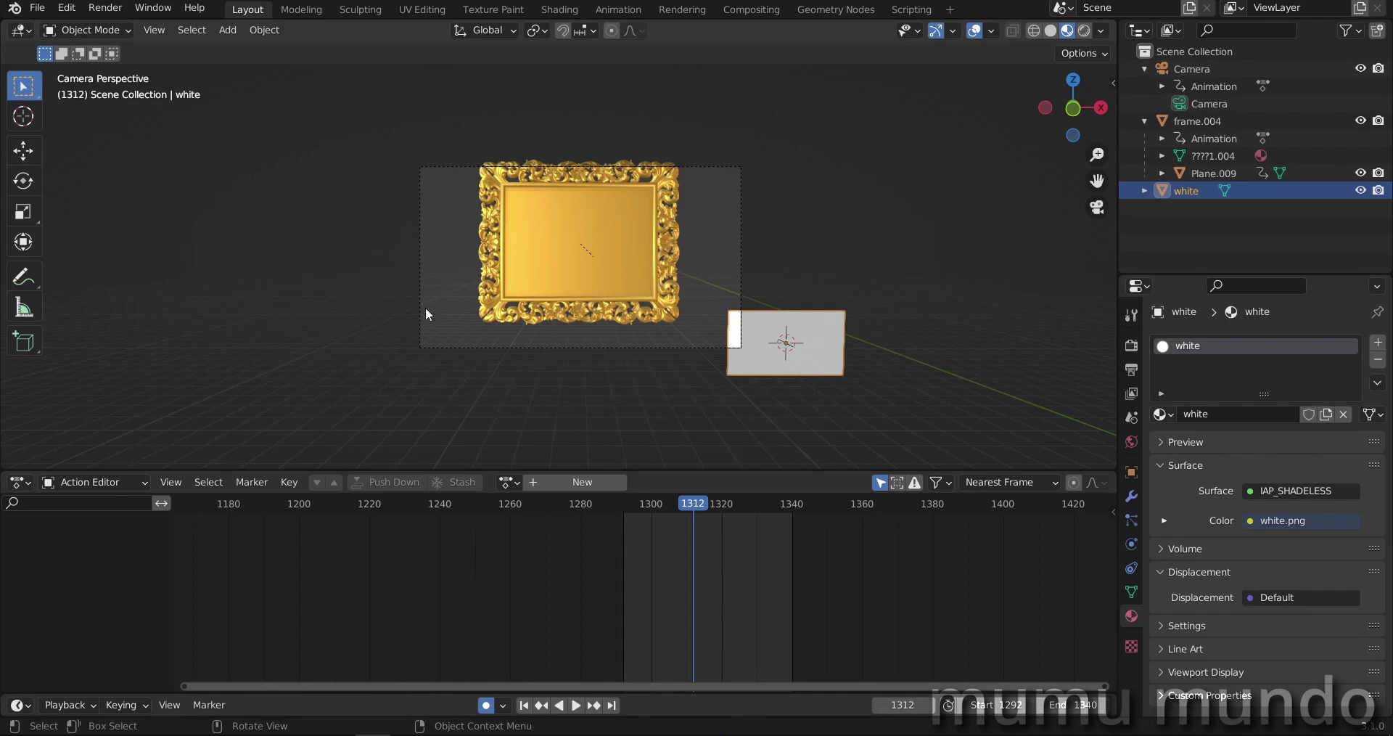
- Move the white plane over the middle of the golden frame and scale it up beyond the camera view
scroll(902, 311, up, 2)
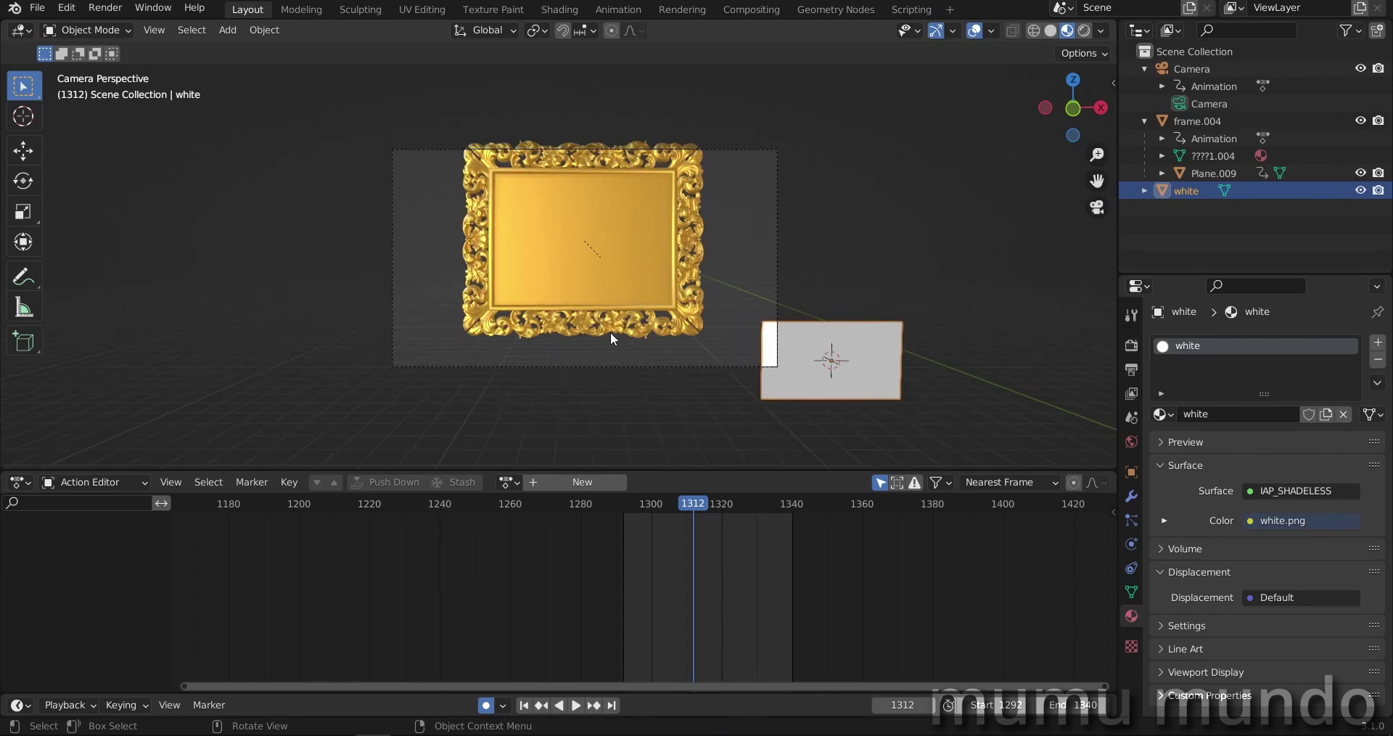
click(611, 333)
click(891, 371)
key(g)
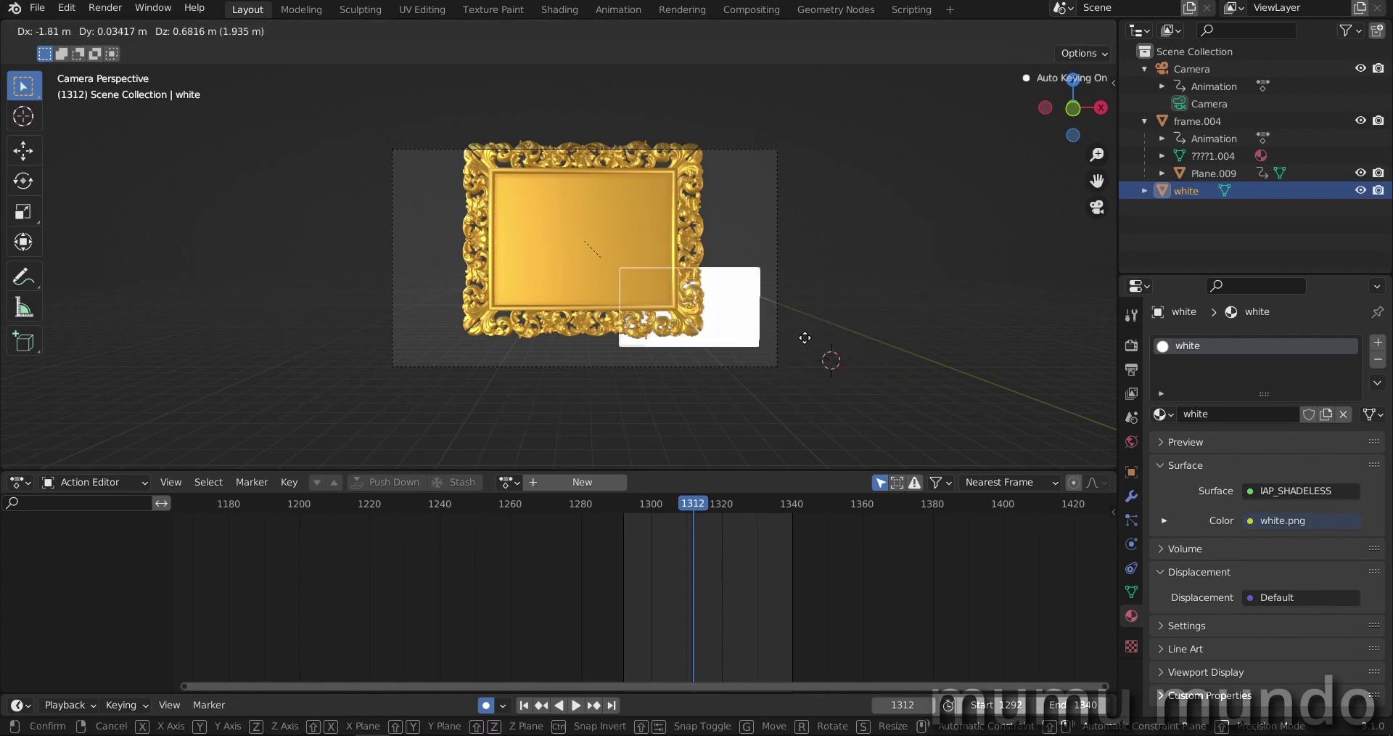
click(733, 302)
key(i)
key(s)
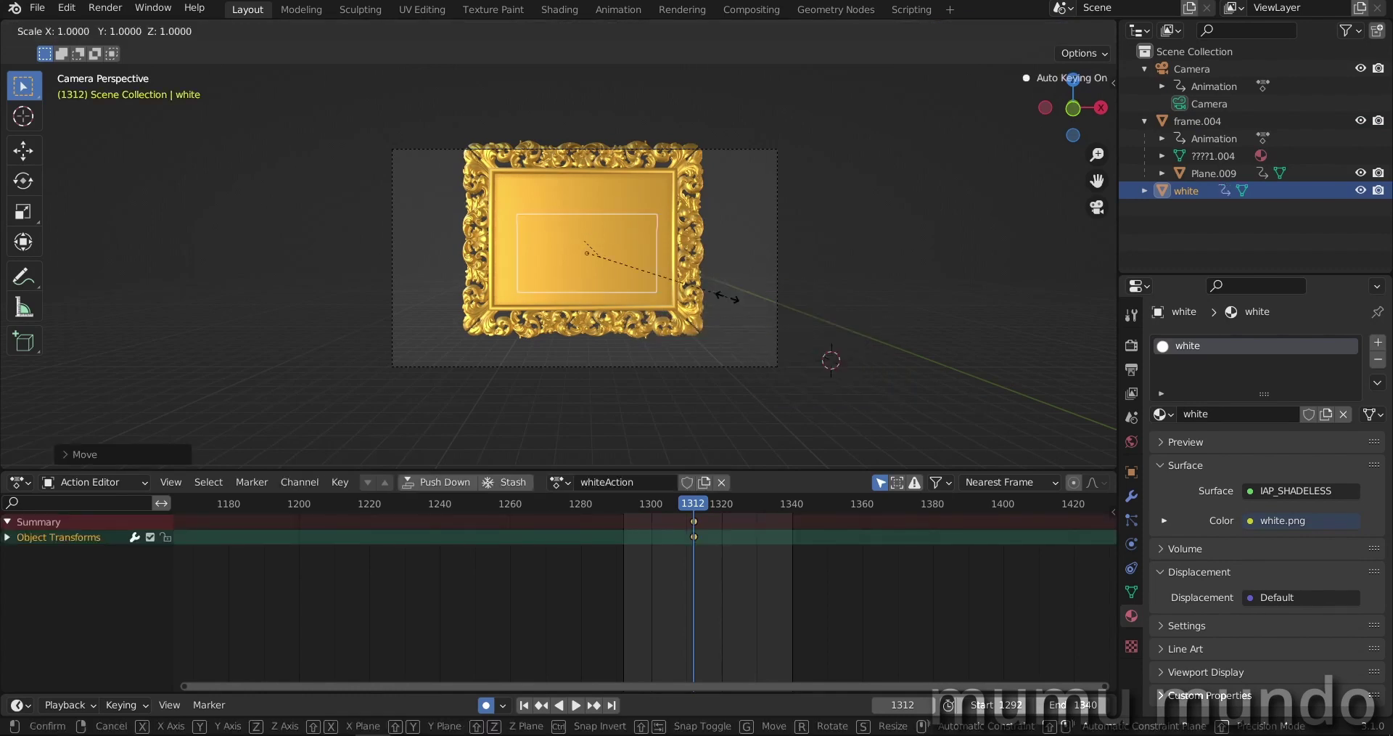
click(899, 308)
- In the right side view, tilt the white plane about 5 degrees to match the frame and move it just behind the frame
key(KP_3)
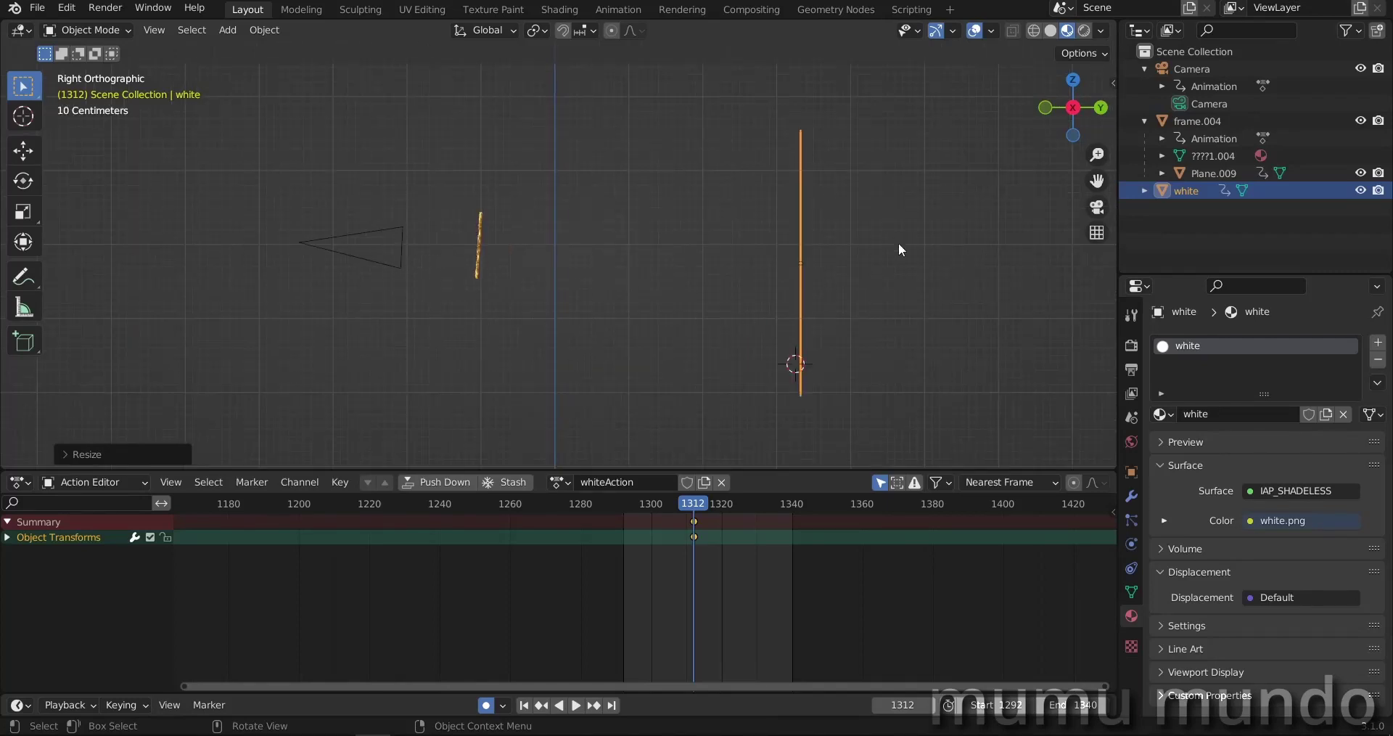
key(r)
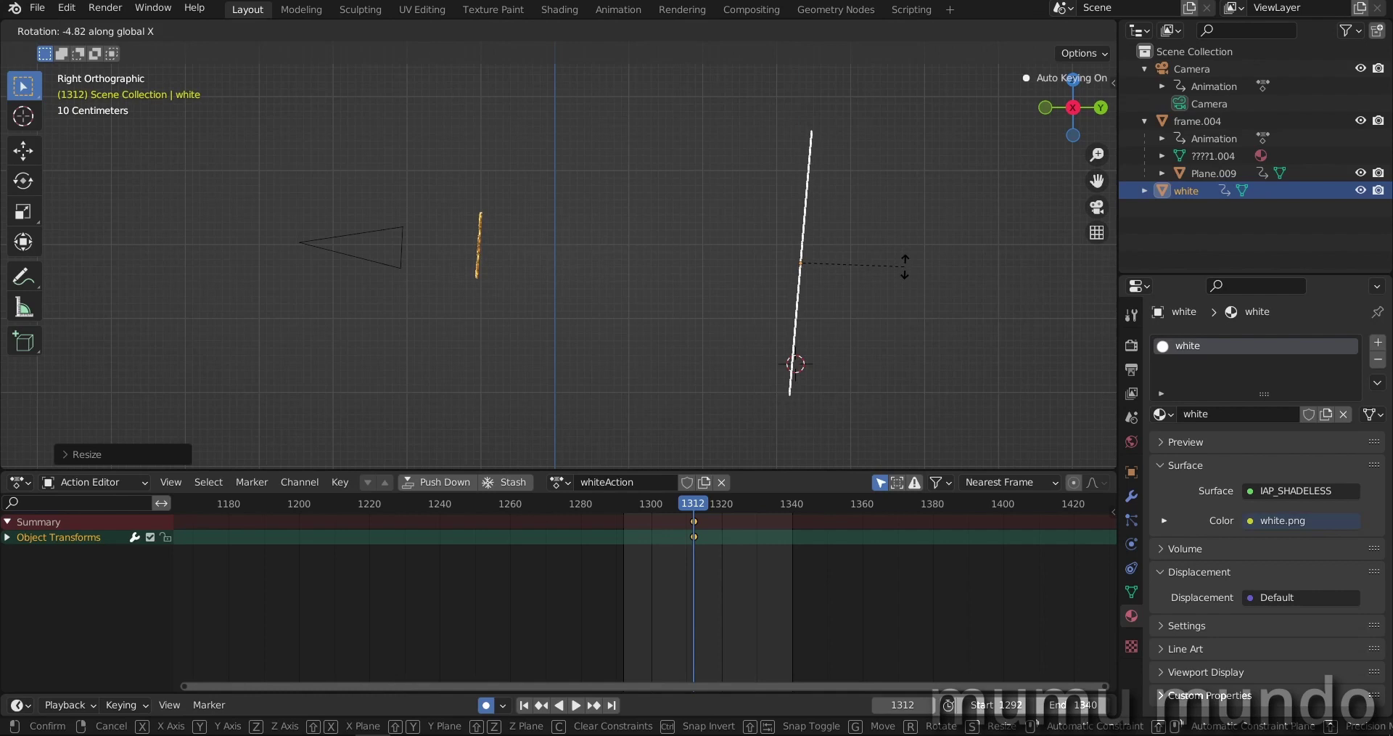
click(906, 265)
key(g)
click(409, 272)
- Parent the white plane to the camera and move to frame 1318 in the camera view
key(shift)
shift+click(396, 267)
key(ctrl+p)
click(396, 341)
key(KP_0)
scroll(397, 341, down, 1)
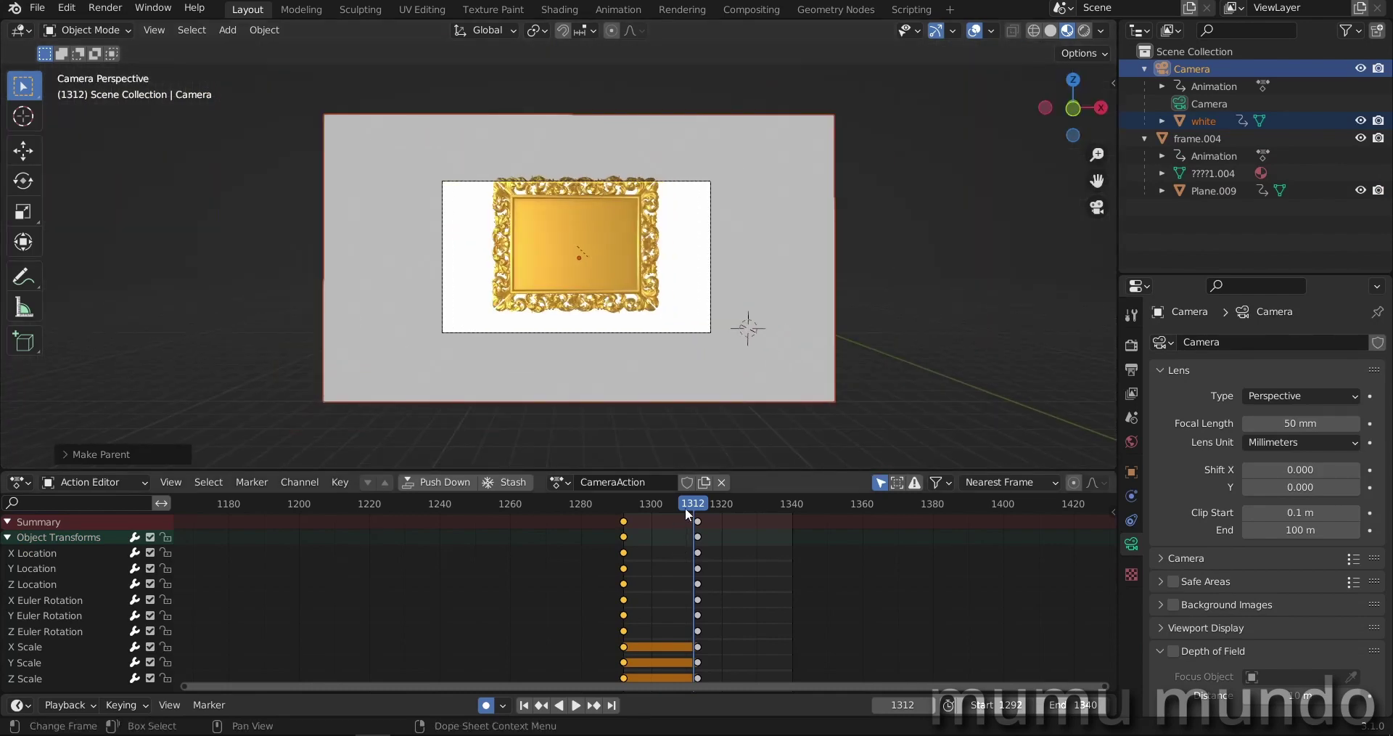
mouse_move(689, 508)
mouse_down()
mouse_move(749, 520)
mouse_move(649, 515)
mouse_move(715, 513)
mouse_up()
- Replace the gold material on the ornate frame.004 object with the existing white material
scroll(612, 412, up, 2)
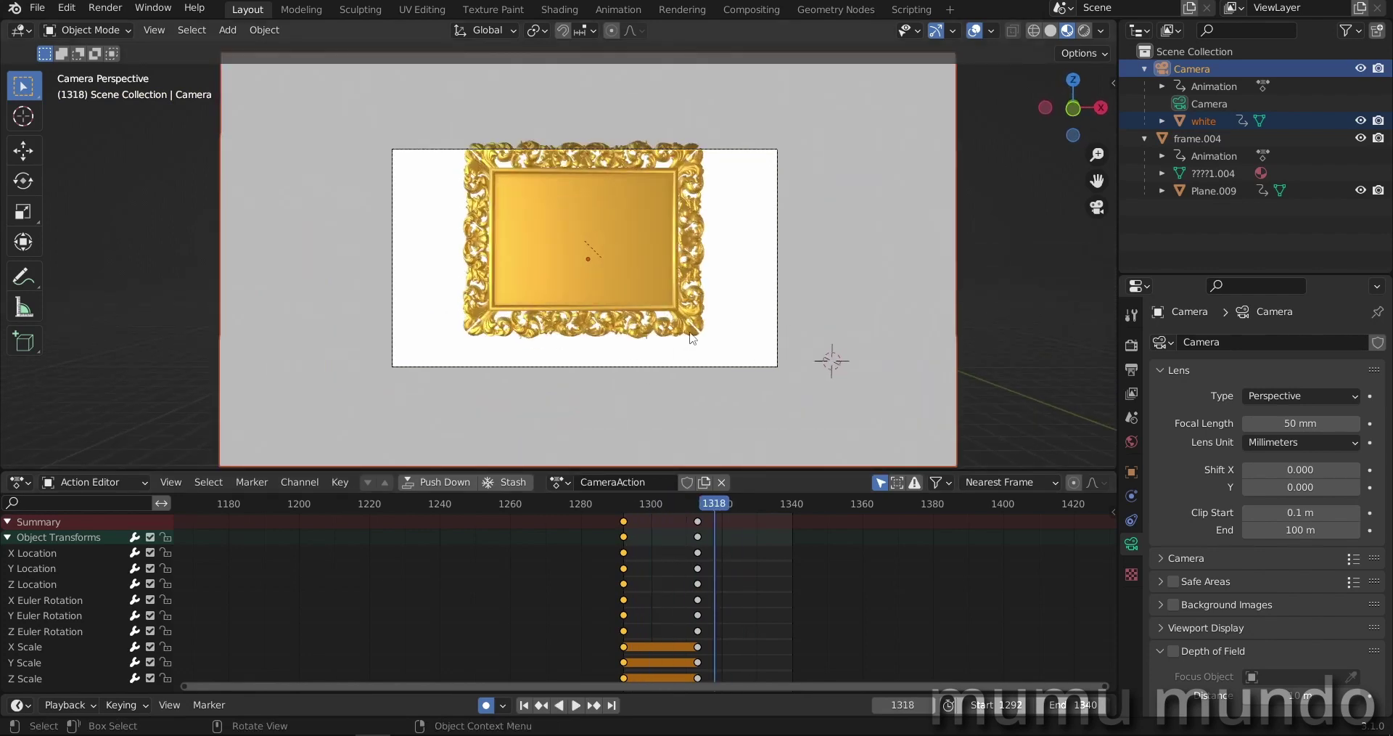
click(692, 338)
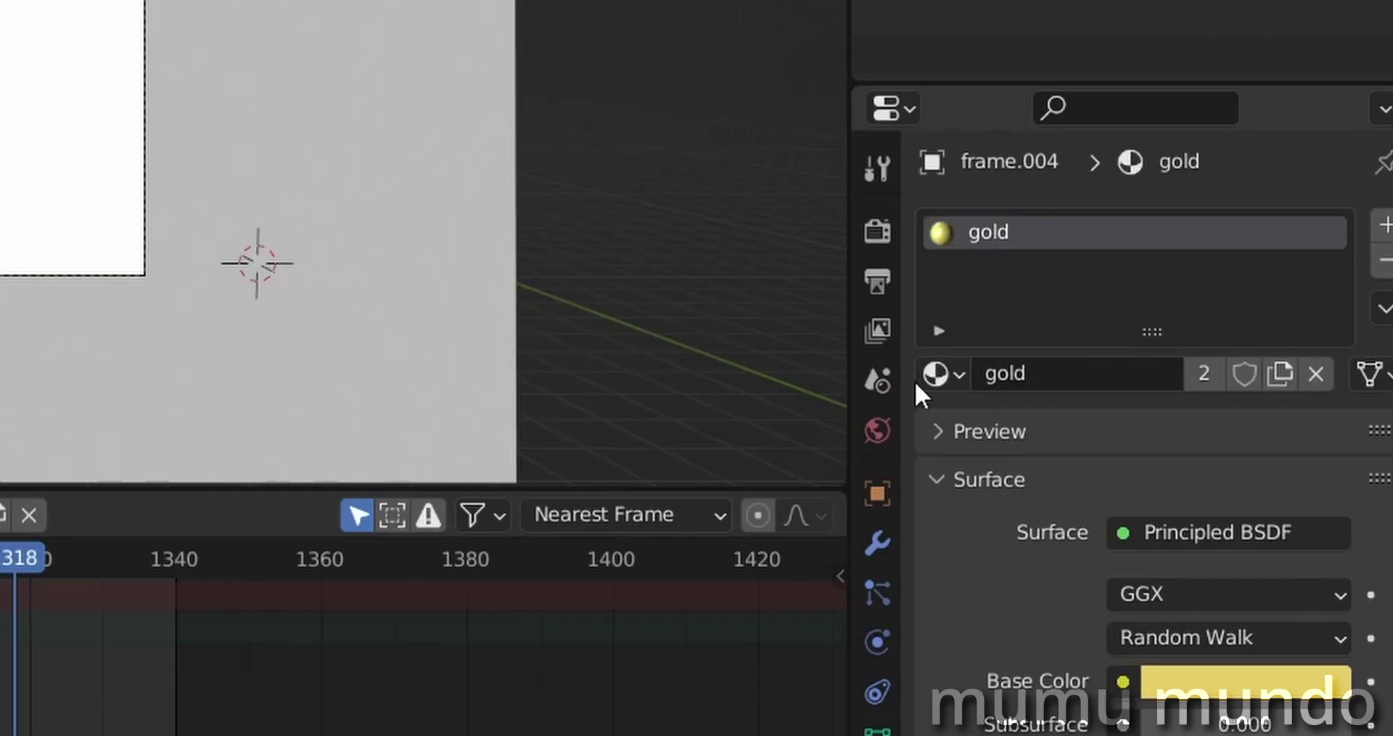
click(1159, 414)
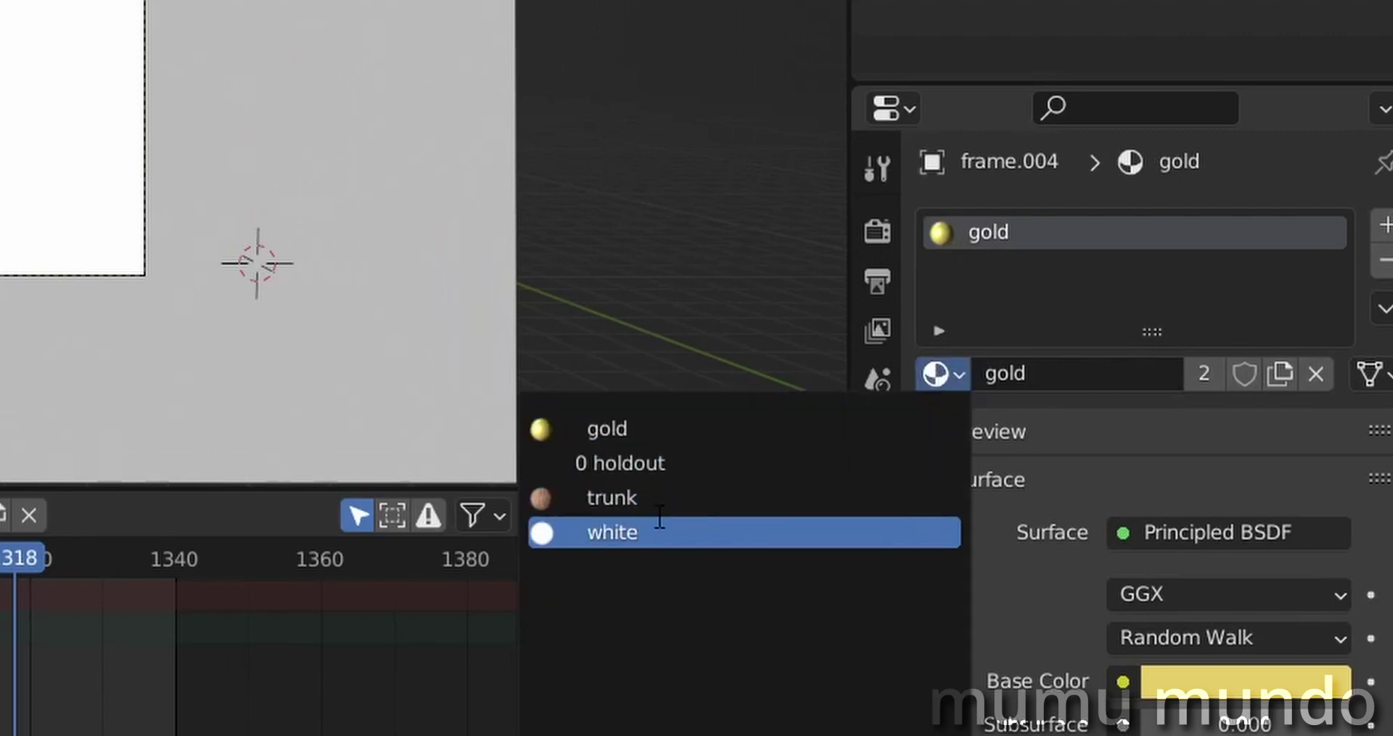
click(628, 531)
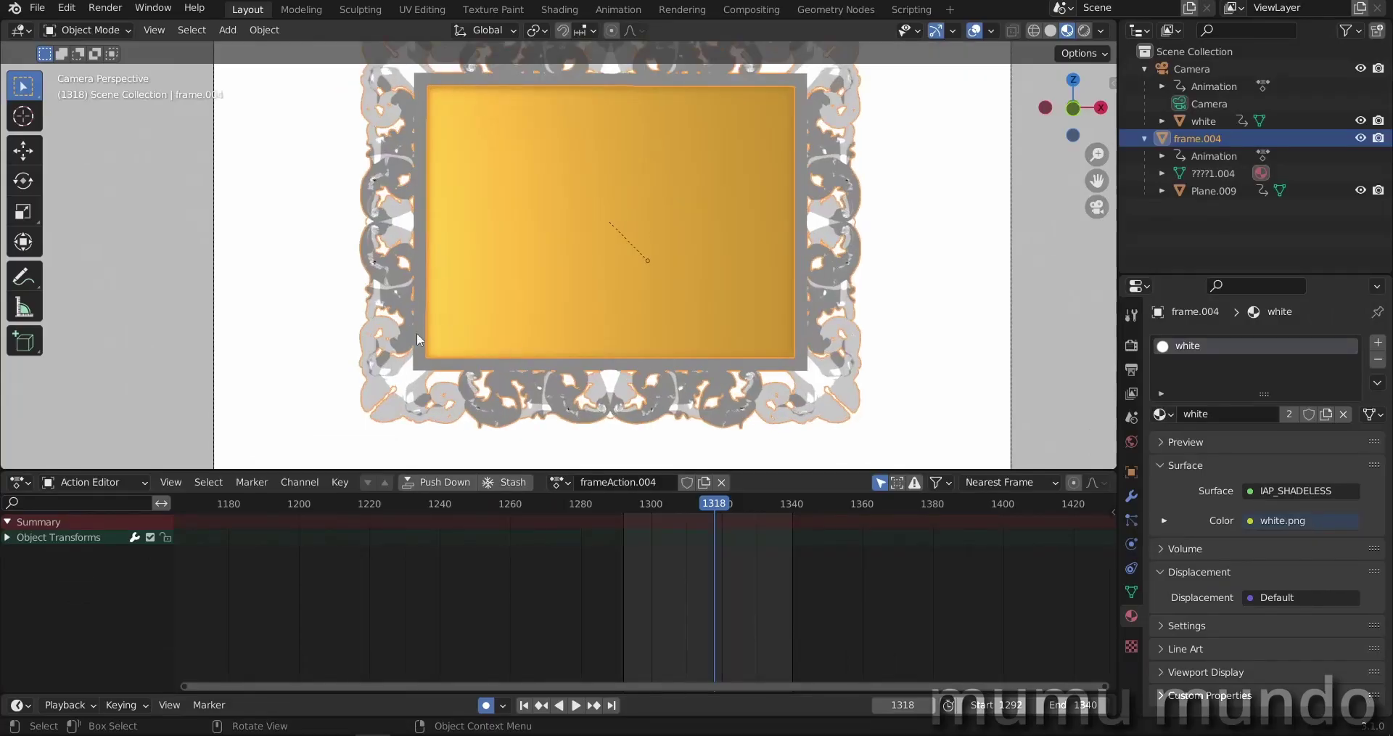
- Show the white material's nodes in the Shading workspace, with the viewport looking through the camera
scroll(890, 359, up, 2)
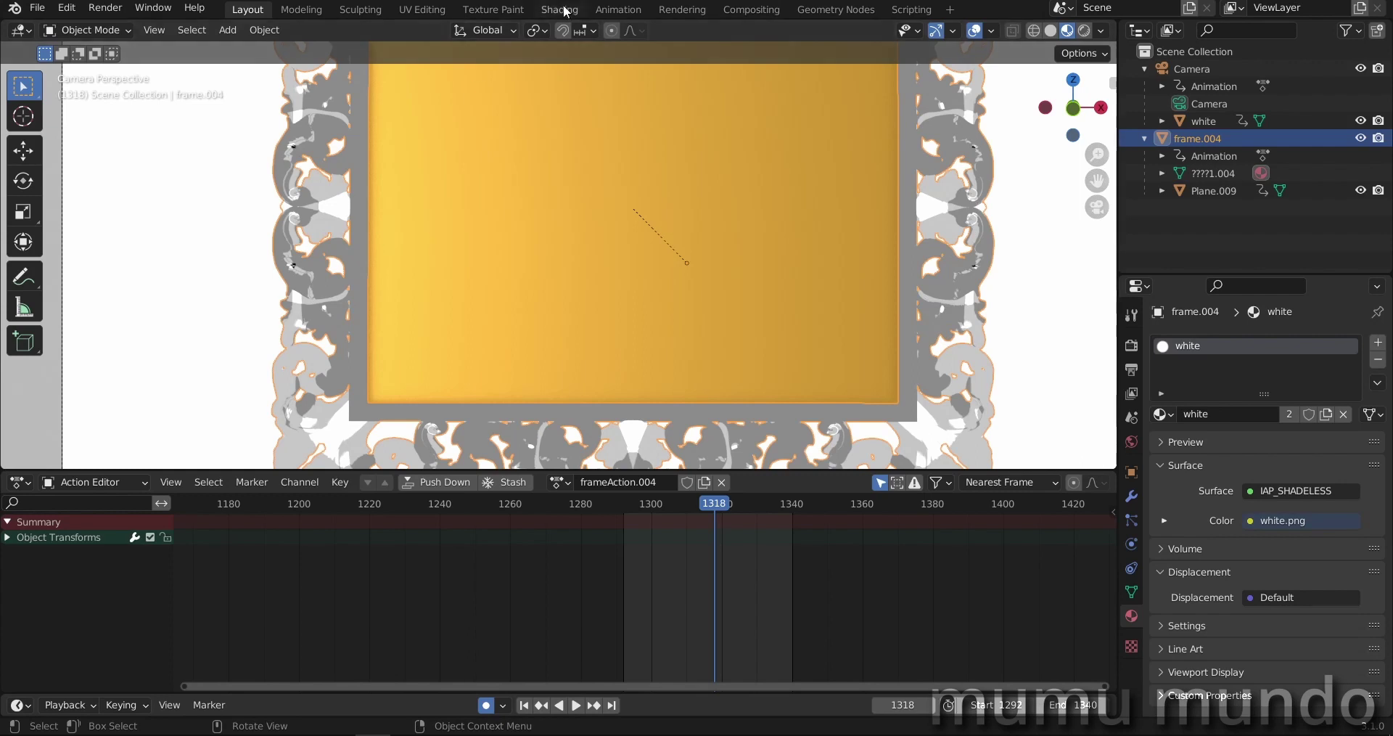
click(560, 9)
key(KP_0)
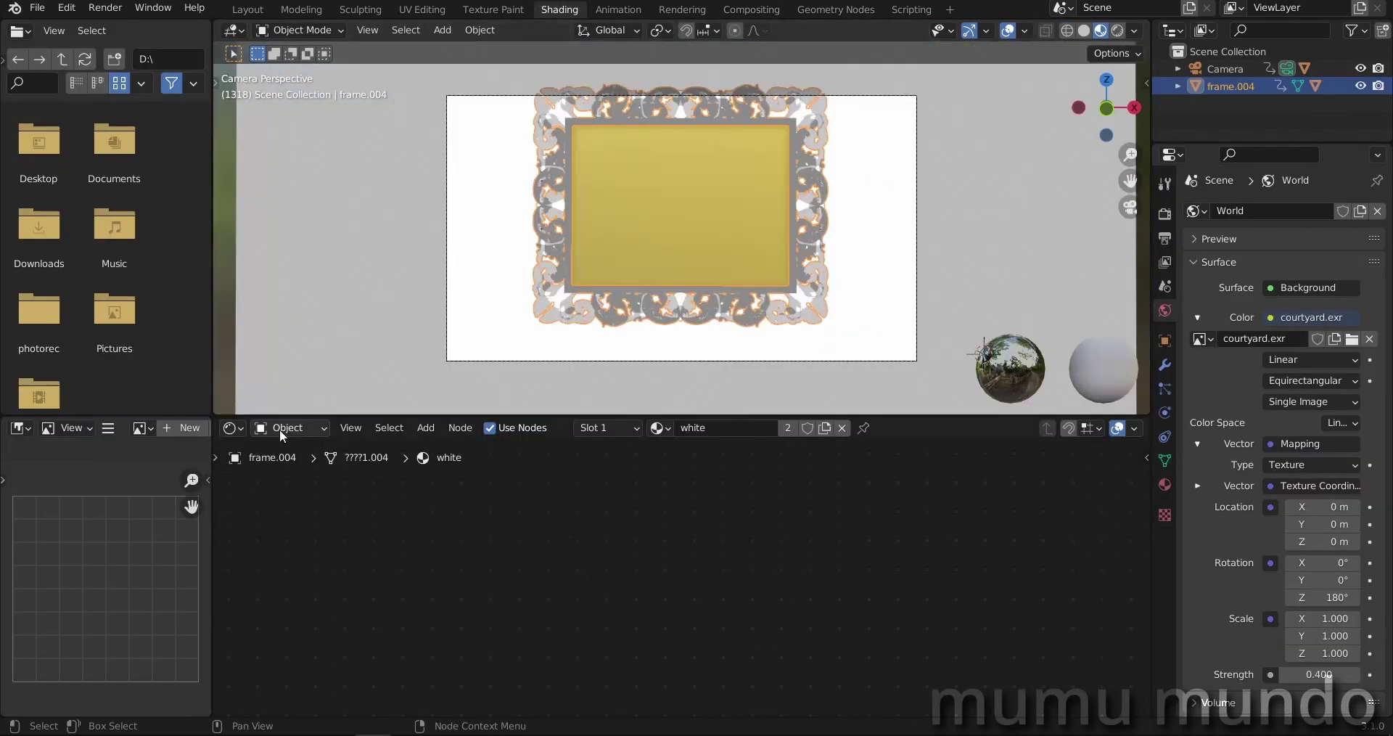
click(702, 336)
click(704, 325)
key(Home)
- Set the white.png image texture node's extension mode to Extend
scroll(697, 471, down, 5)
middle_drag(838, 484, 778, 612)
scroll(812, 529, up, 14)
middle_drag(812, 520, 819, 481)
drag(649, 494, 489, 471)
click(308, 531)
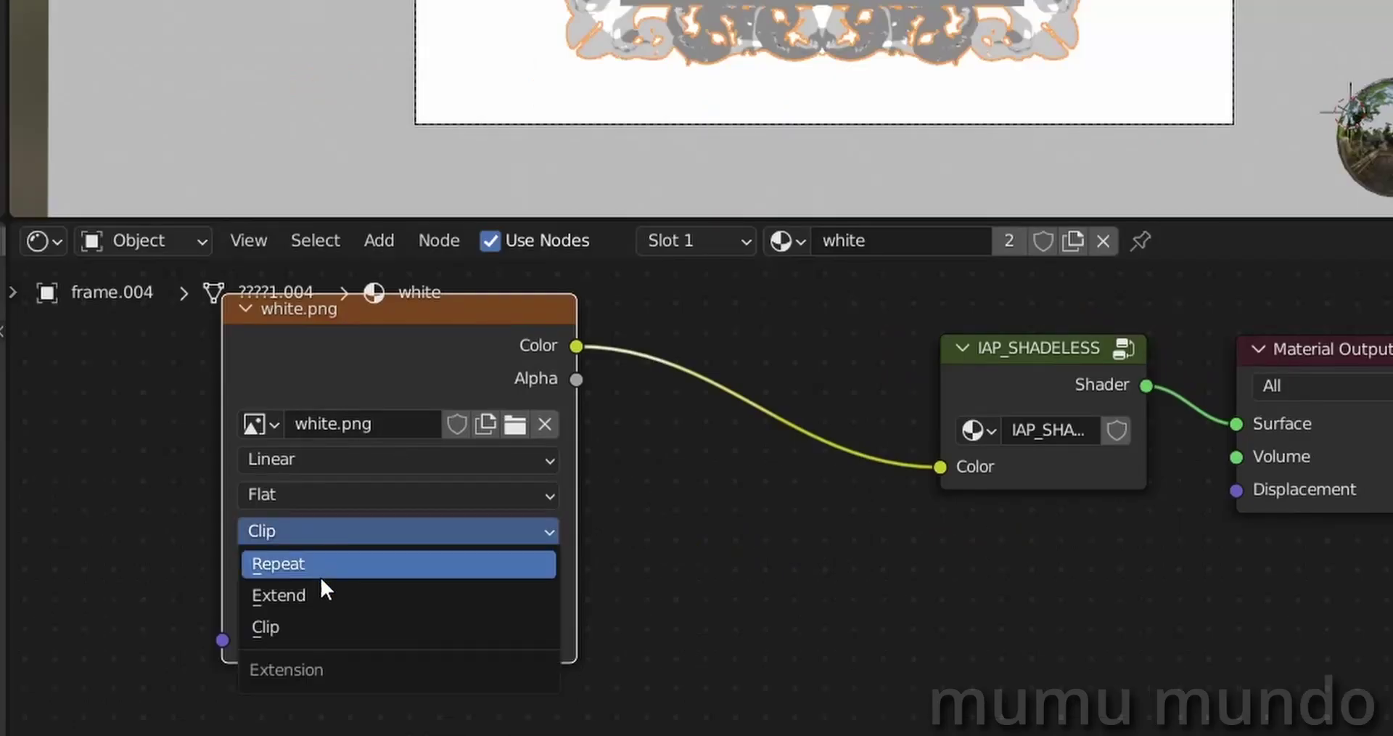
click(320, 563)
click(333, 530)
click(304, 599)
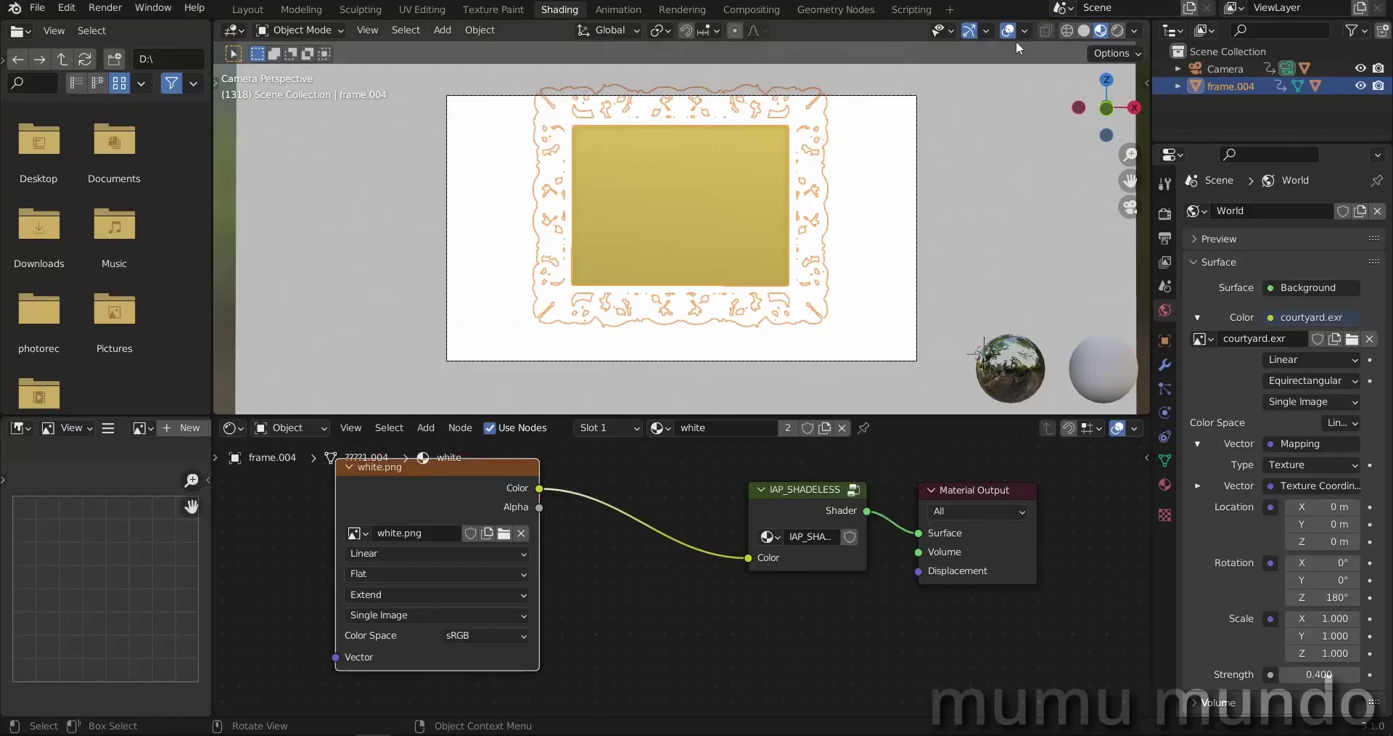
- Hide the viewport overlays, show the rendered view and switch the render engine to Eevee
click(1007, 30)
scroll(671, 284, up, 3)
scroll(581, 305, down, 3)
click(1117, 31)
click(1164, 214)
click(1326, 211)
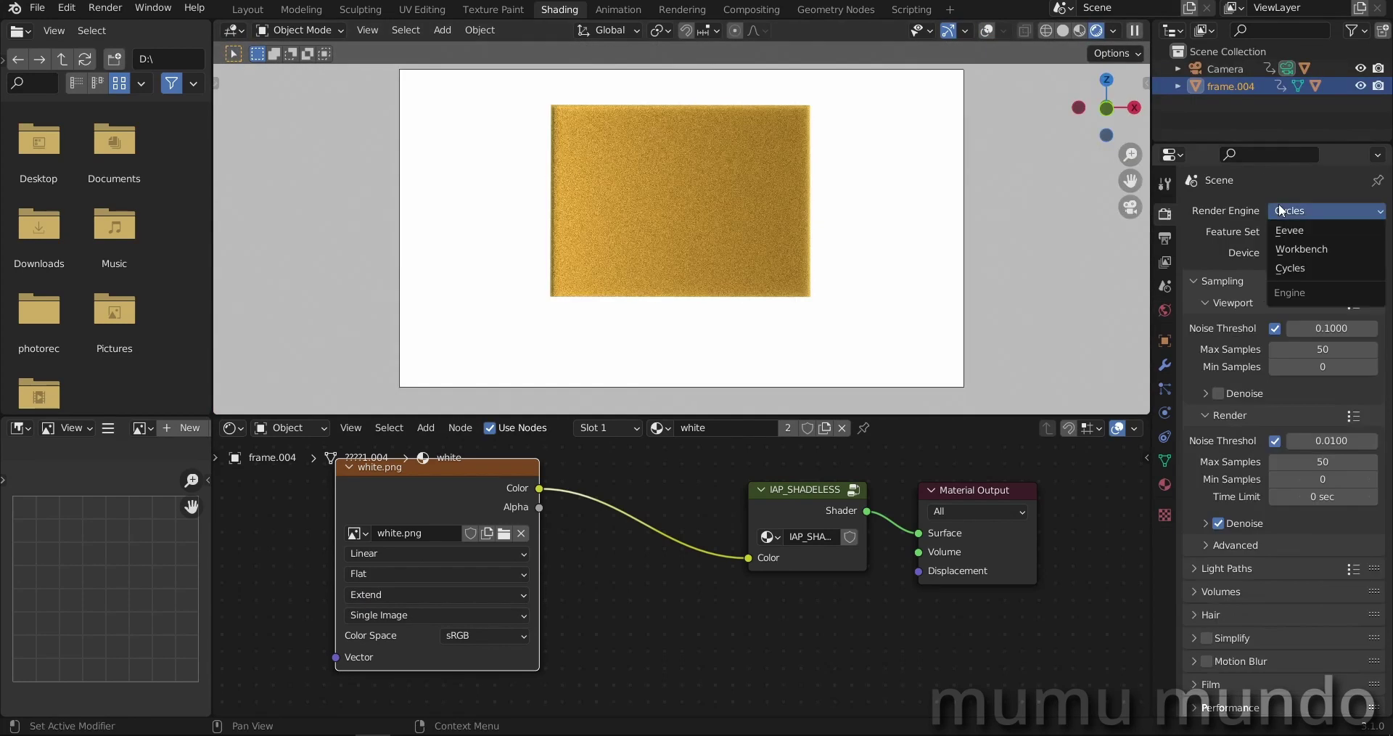
click(1289, 230)
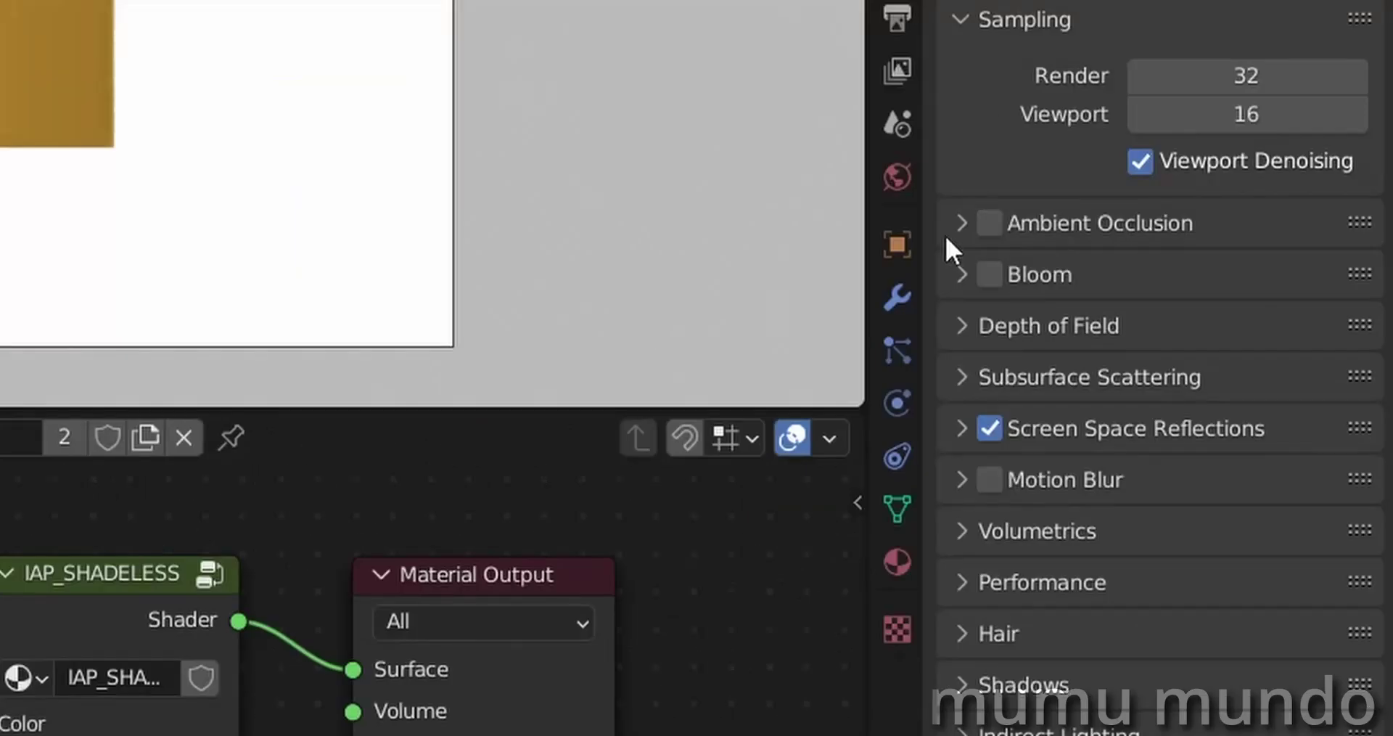
- Remove the Background shader from the world surface
click(899, 176)
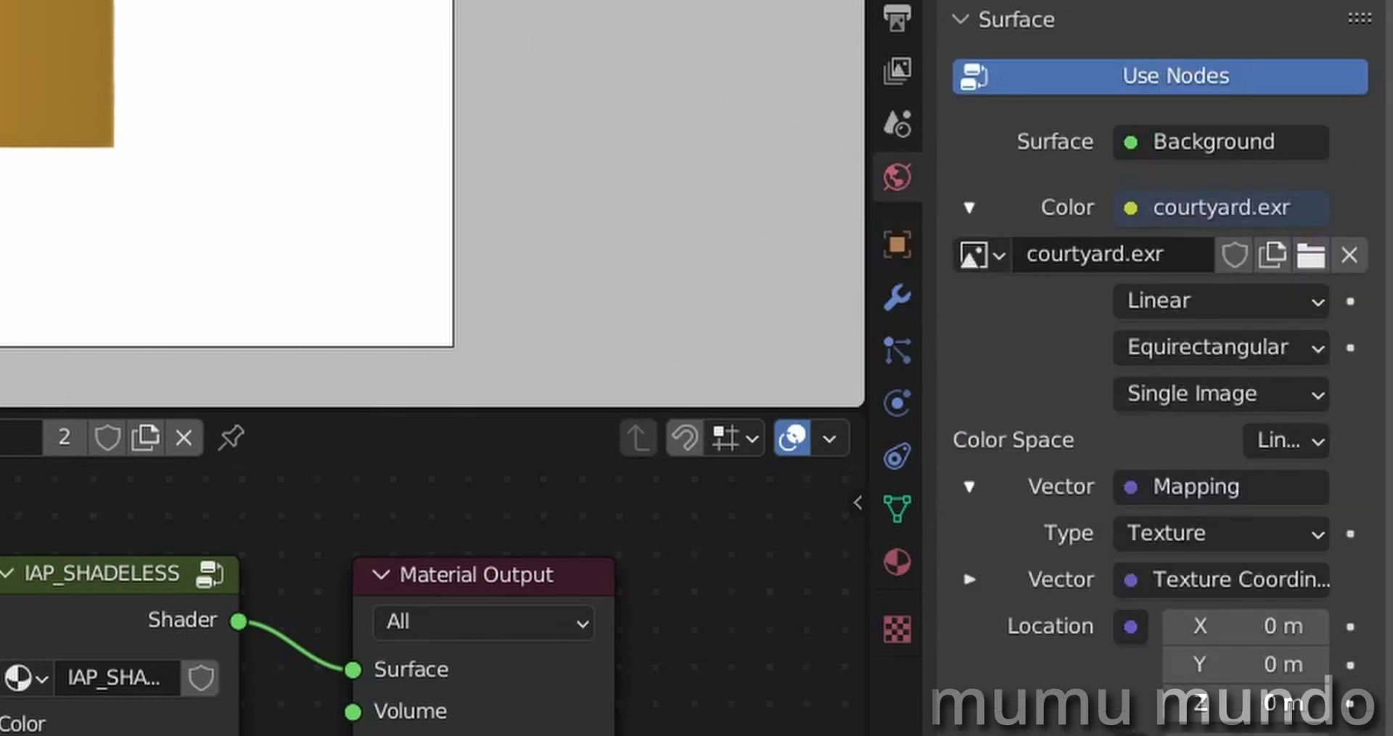
click(1153, 140)
click(631, 641)
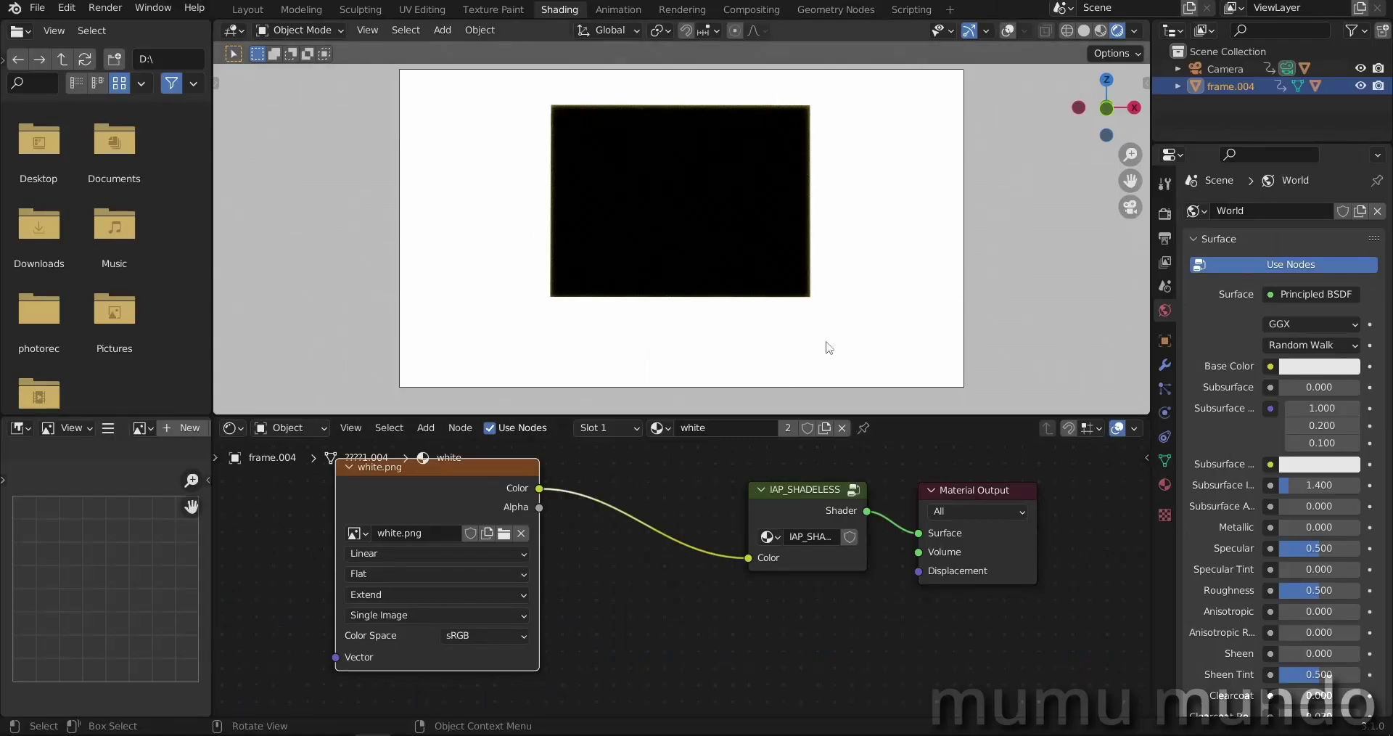
- Set Metallic and Specular to 0 in the gold material of the plane inside the frame's opening
scroll(829, 348, up, 5)
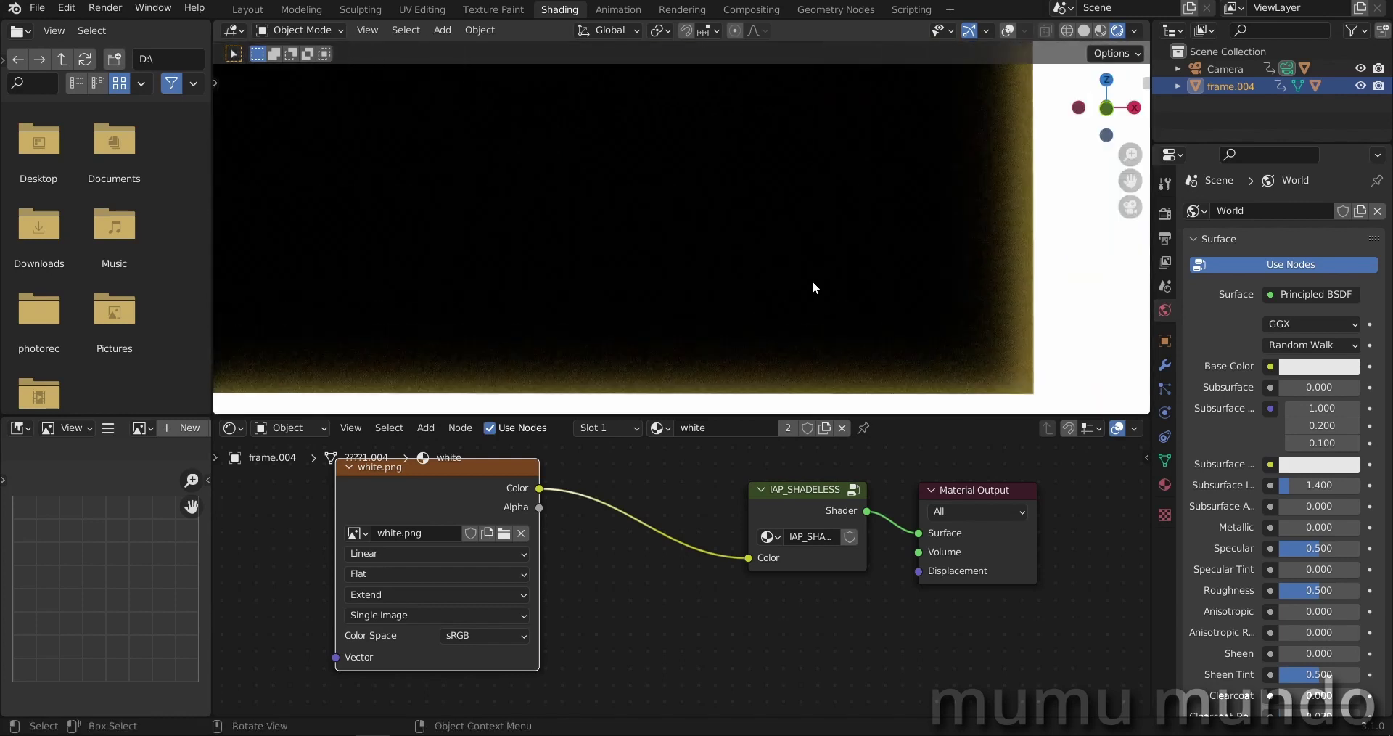
shift+middle_drag(812, 286, 759, 232)
click(998, 334)
click(918, 292)
click(1164, 482)
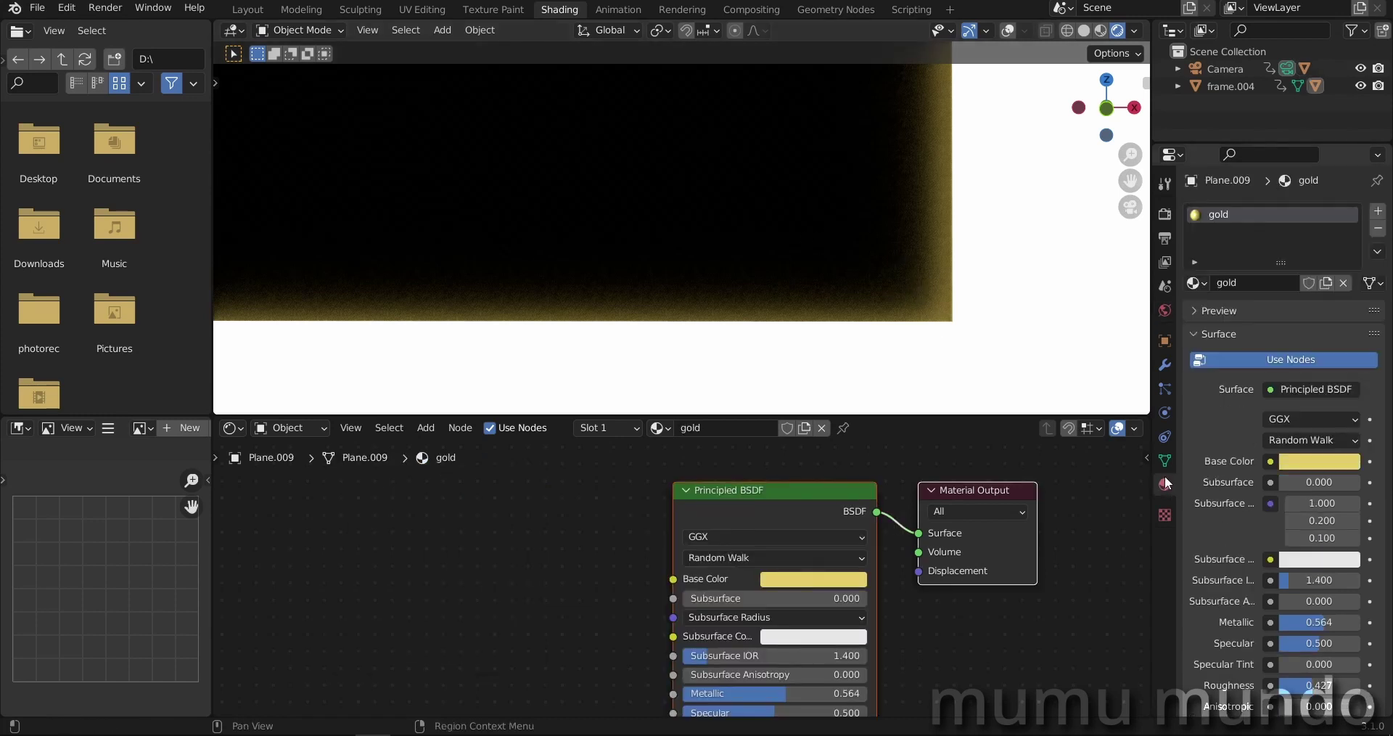
click(892, 320)
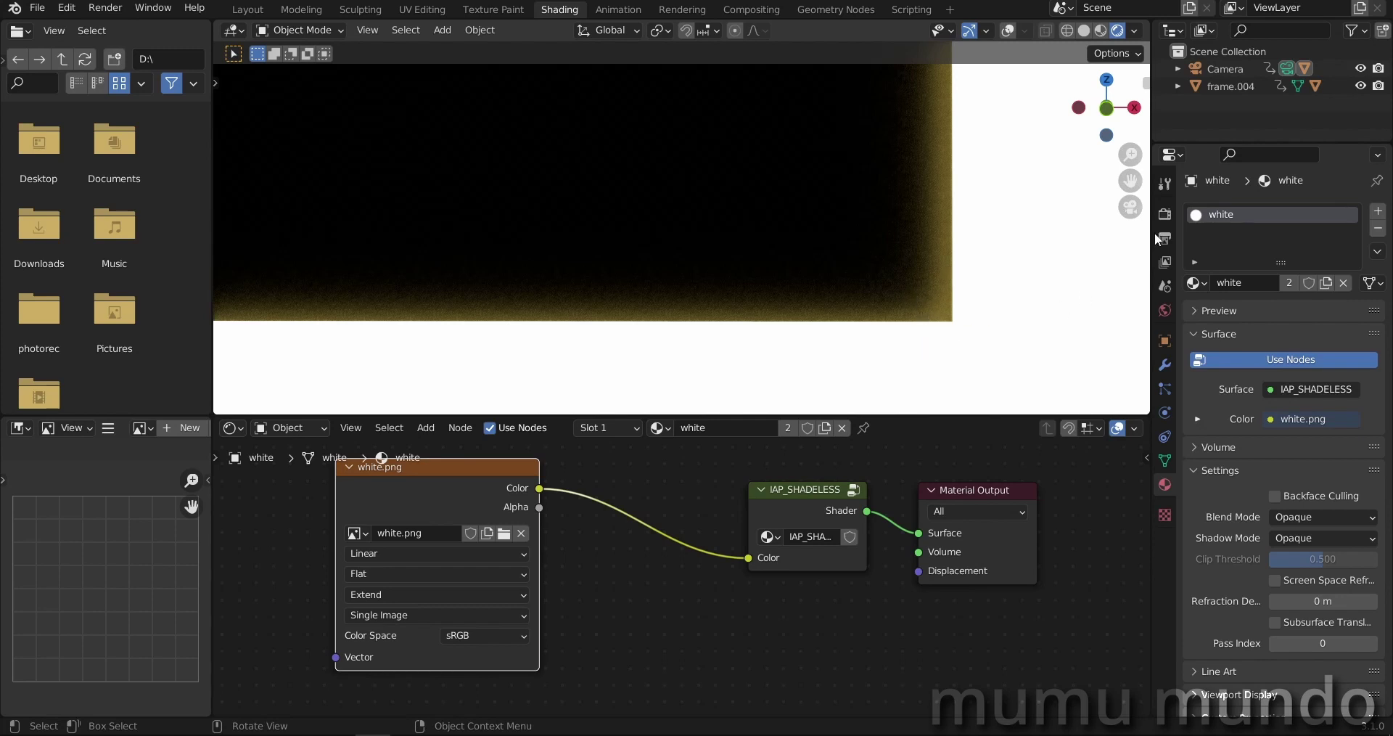
click(858, 262)
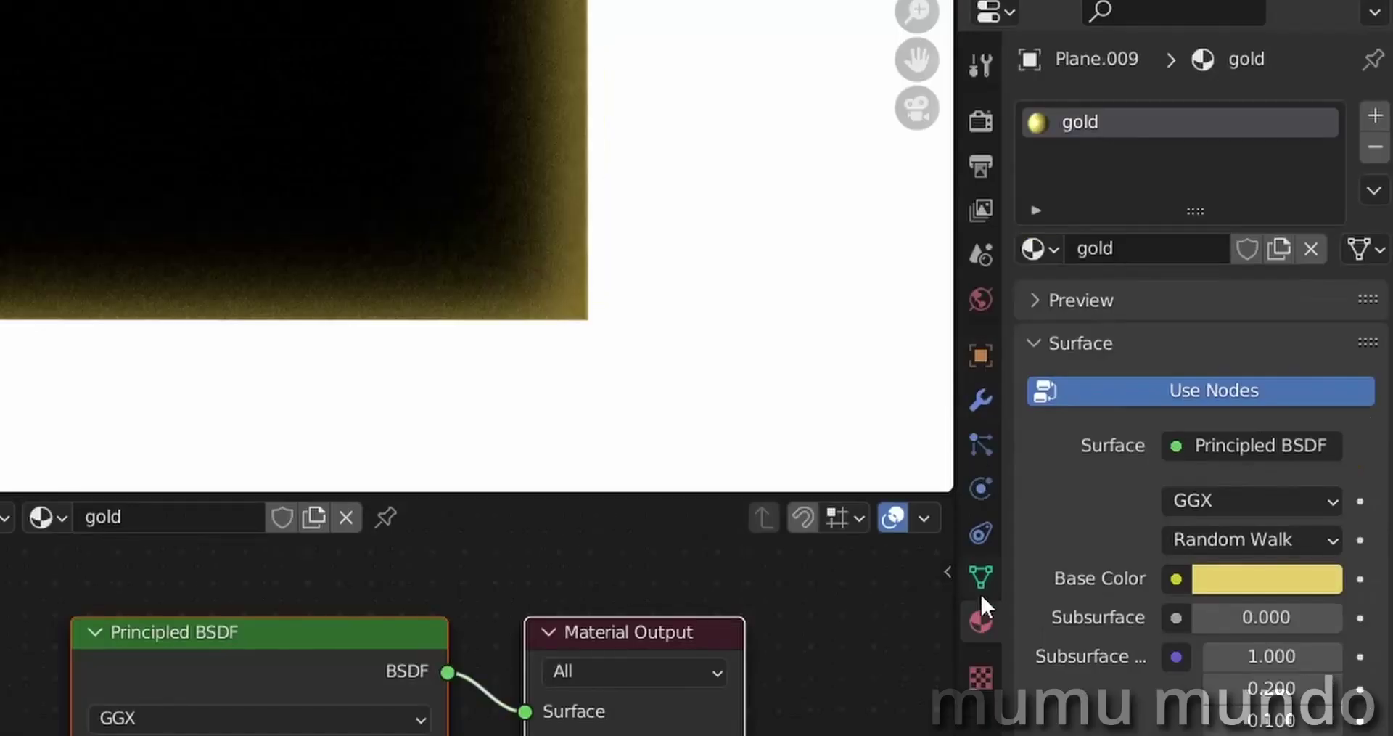
scroll(1197, 435, down, 6)
scroll(1197, 435, down, 8)
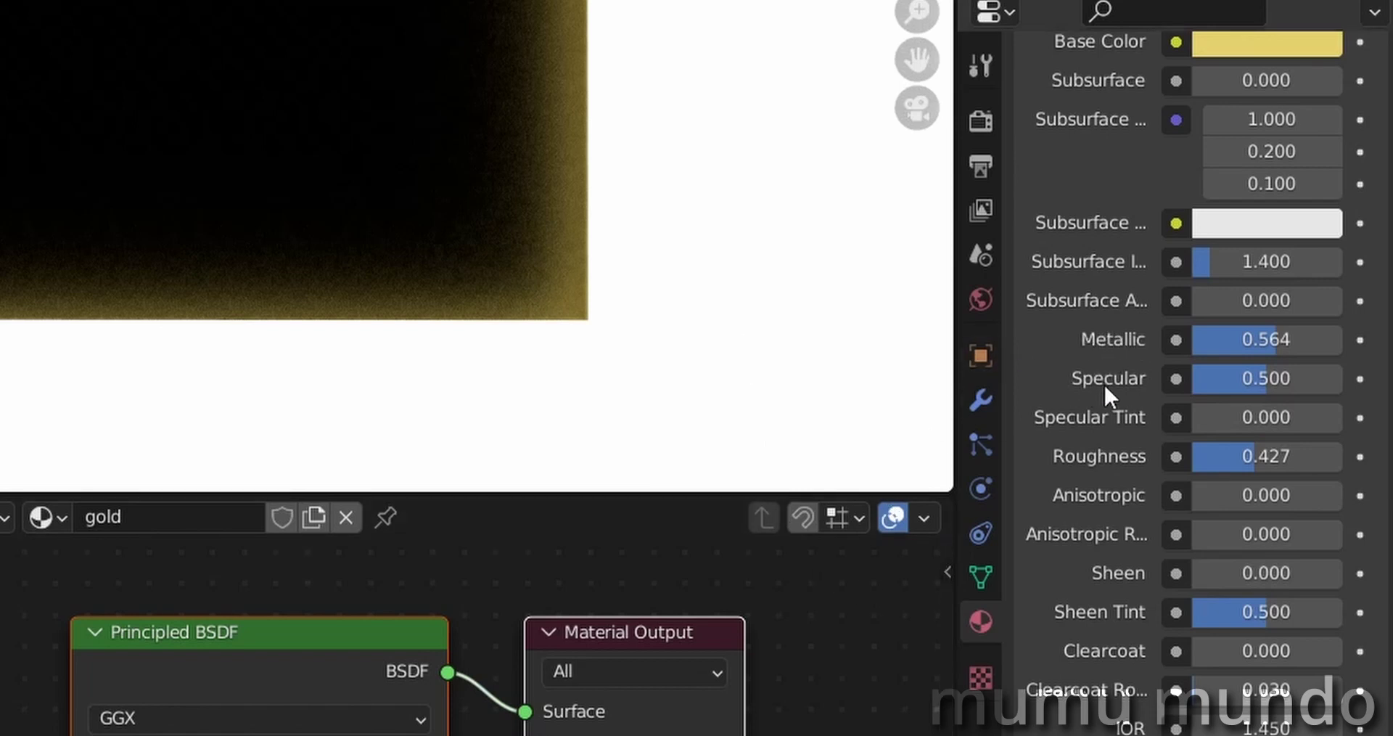
drag(1266, 337, 1342, 339)
drag(1289, 382, 1179, 388)
drag(1326, 347, 1179, 339)
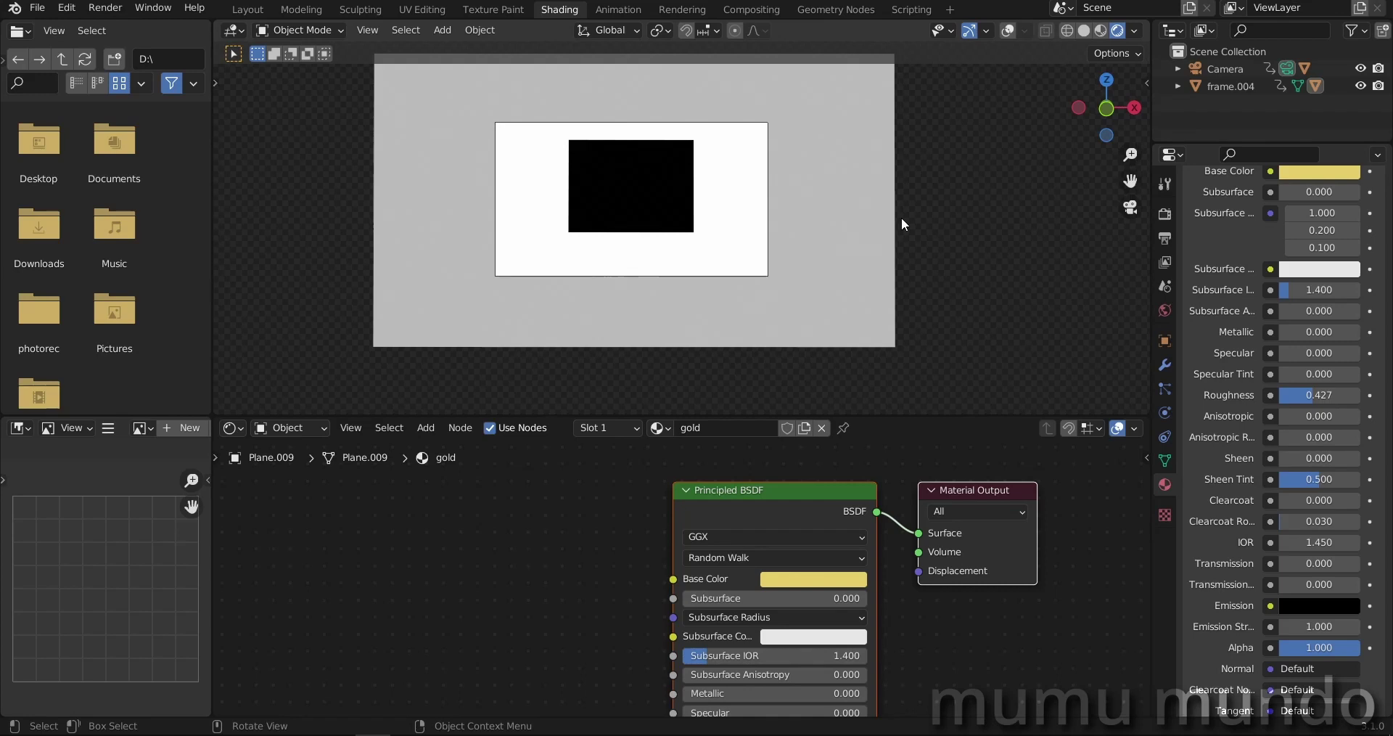
- Turn off the Transparent film option in the render settings and view the mask from the front
key(KP_1)
scroll(873, 229, down, 6)
shift+middle_drag(927, 366, 799, 240)
scroll(703, 279, up, 7)
shift+middle_drag(720, 217, 675, 308)
scroll(657, 313, up, 2)
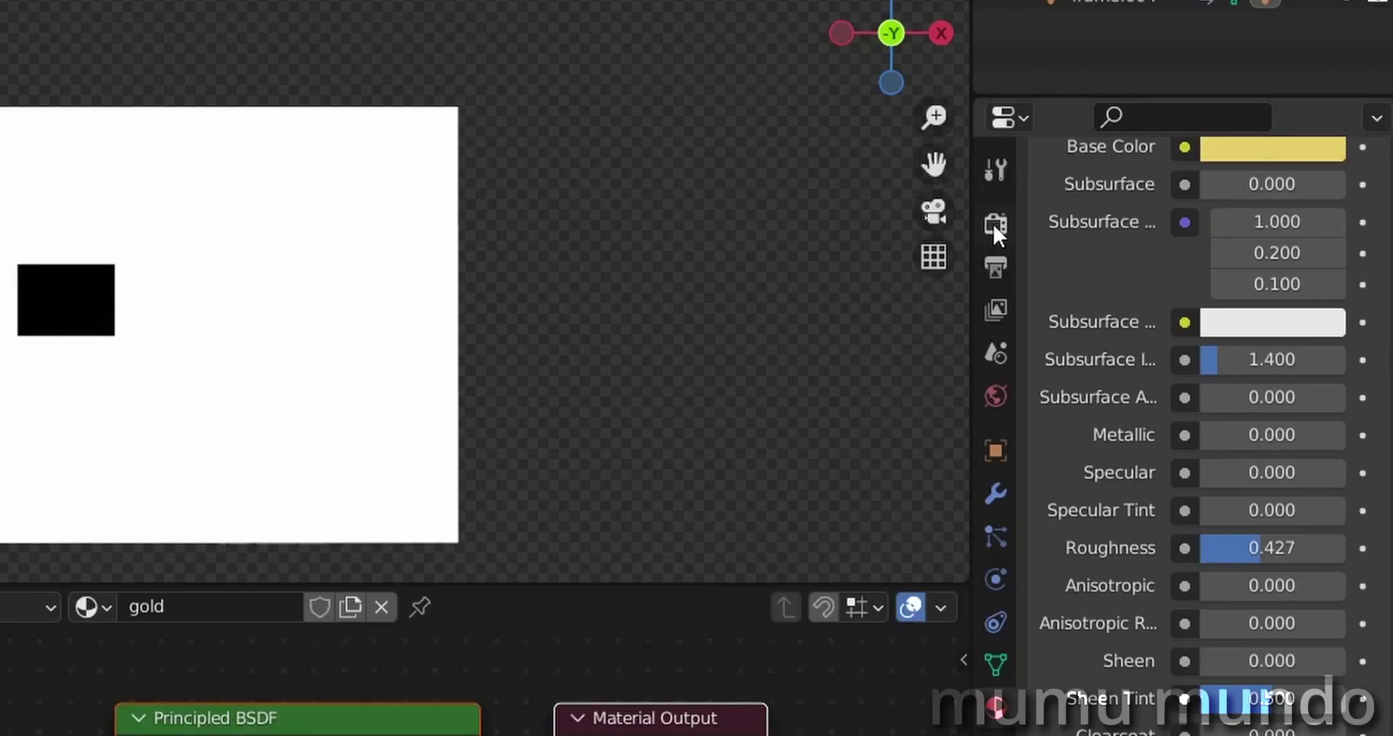
click(994, 226)
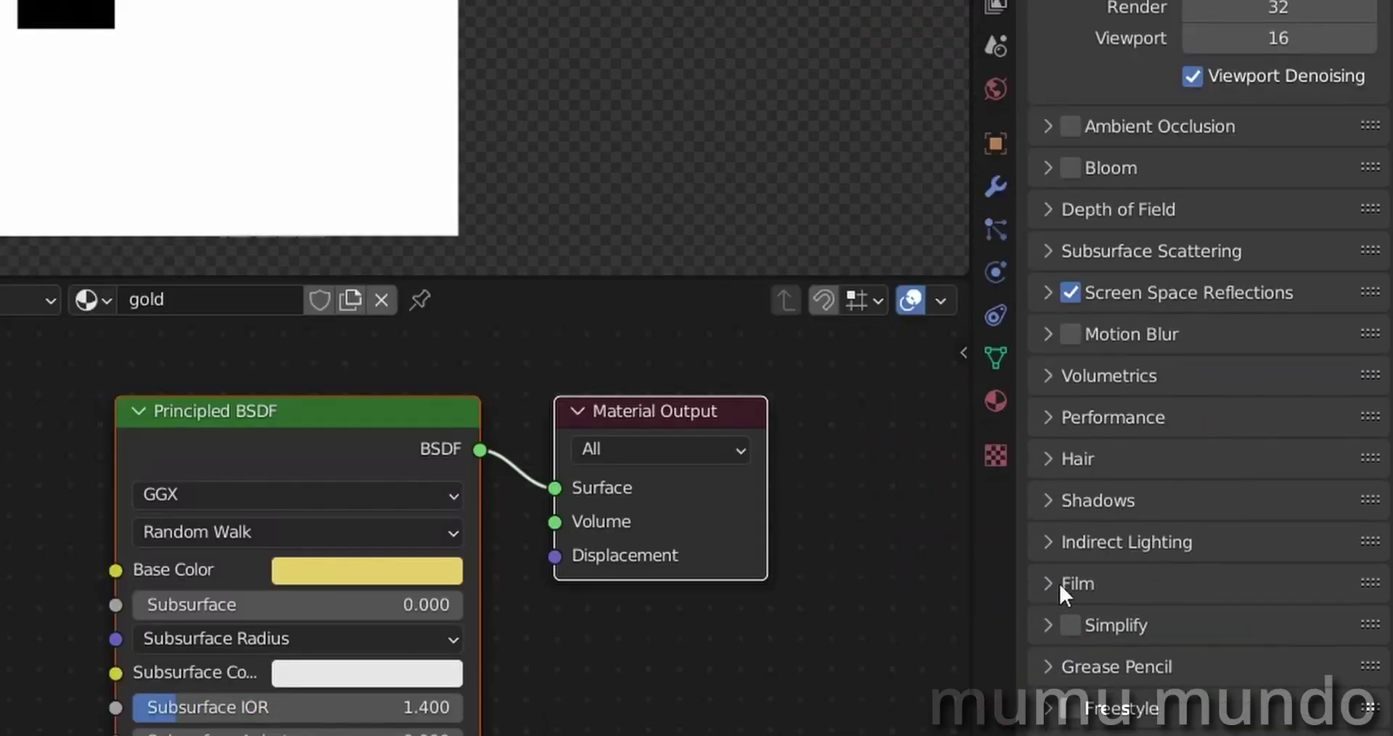
click(1059, 582)
scroll(1134, 618, down, 3)
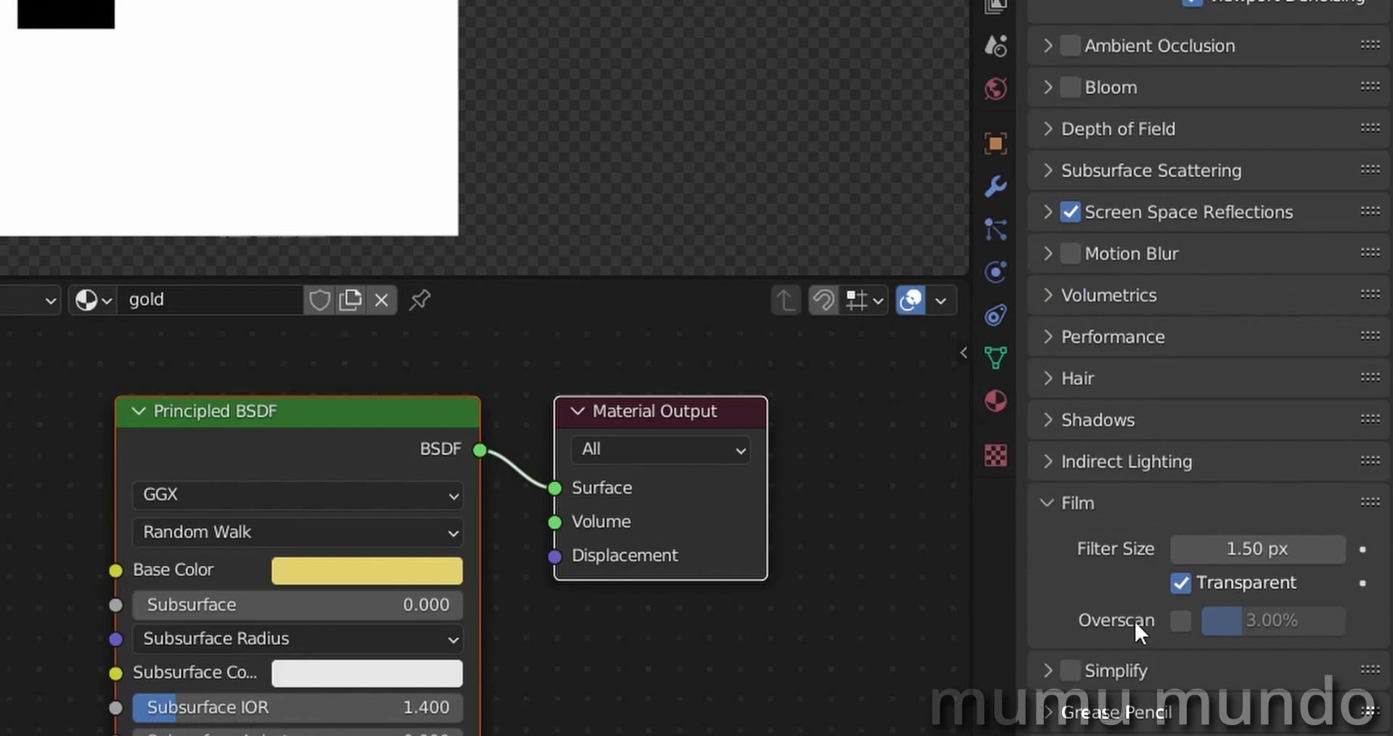
click(1182, 582)
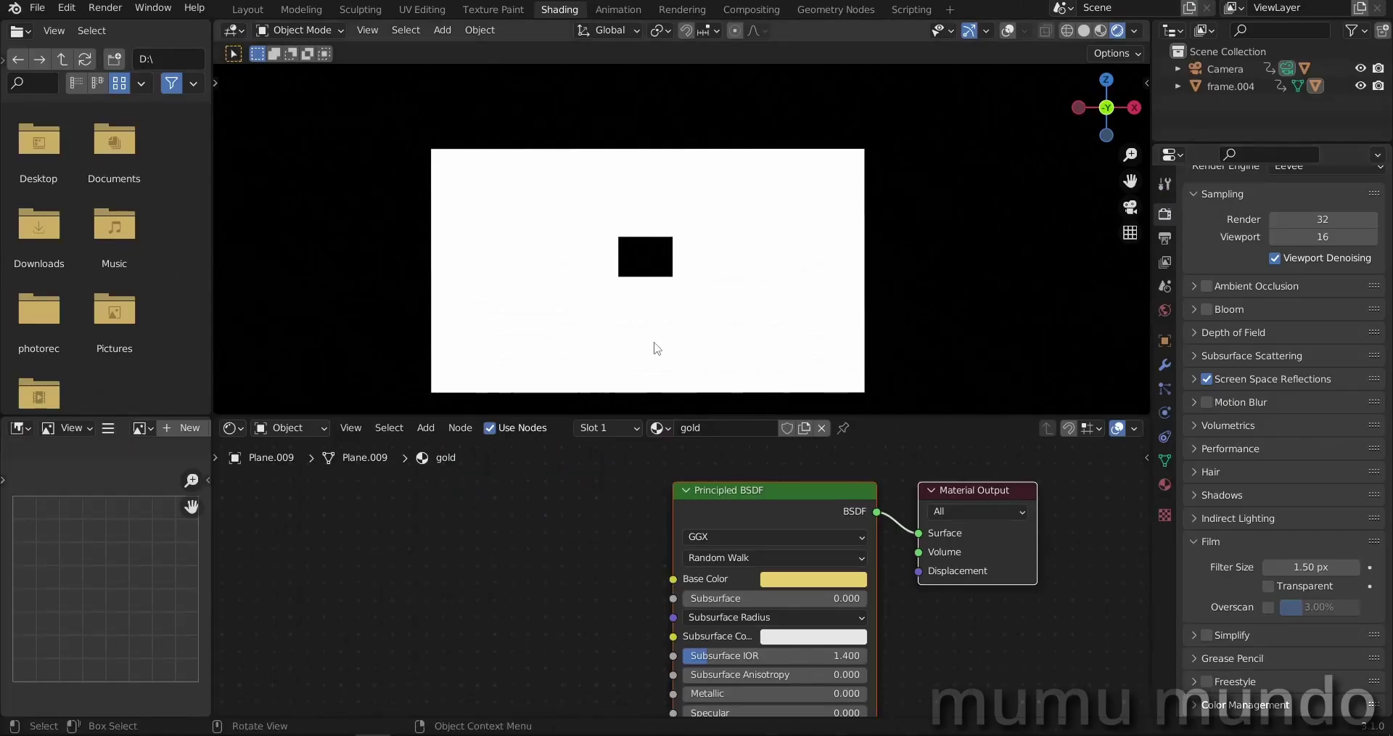
- Return to the Layout workspace, show the rendered camera view and play the animation to check the mask
click(247, 9)
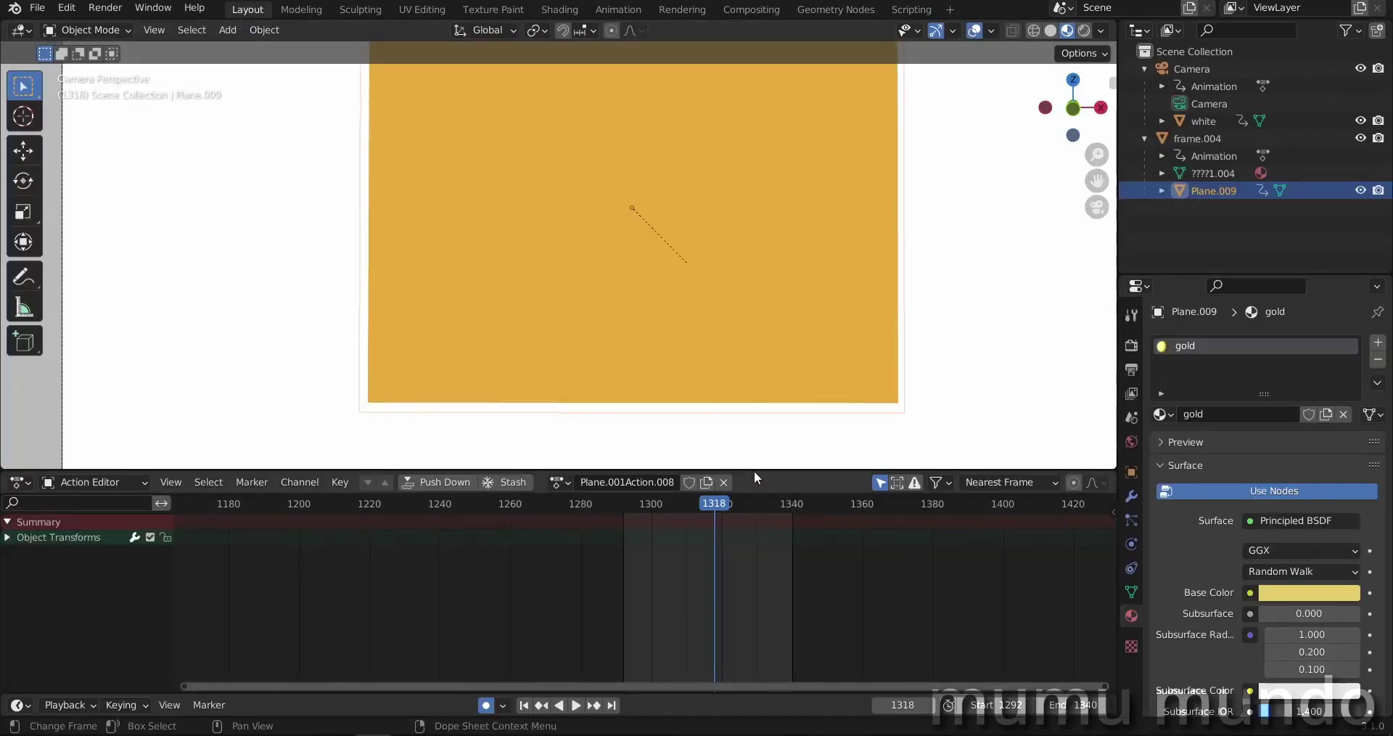
click(1085, 32)
scroll(680, 287, down, 4)
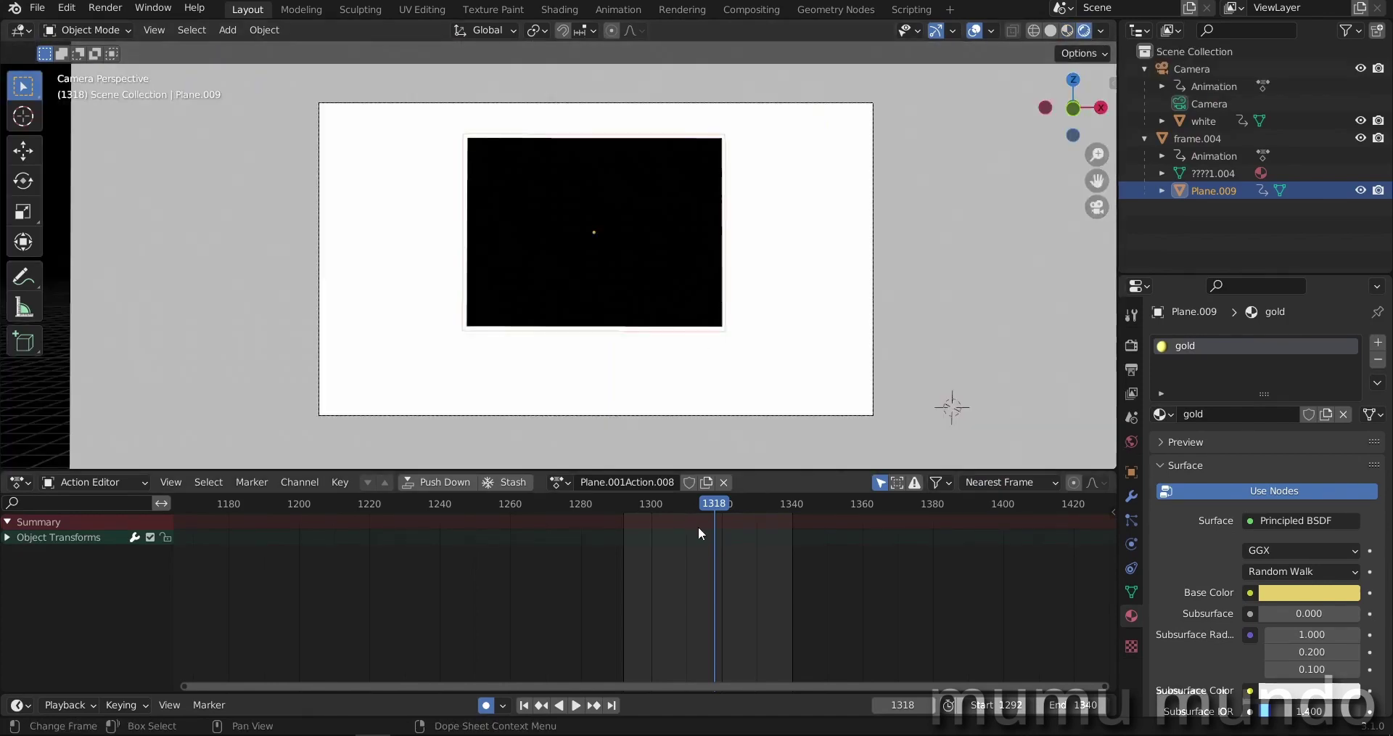
key(space)
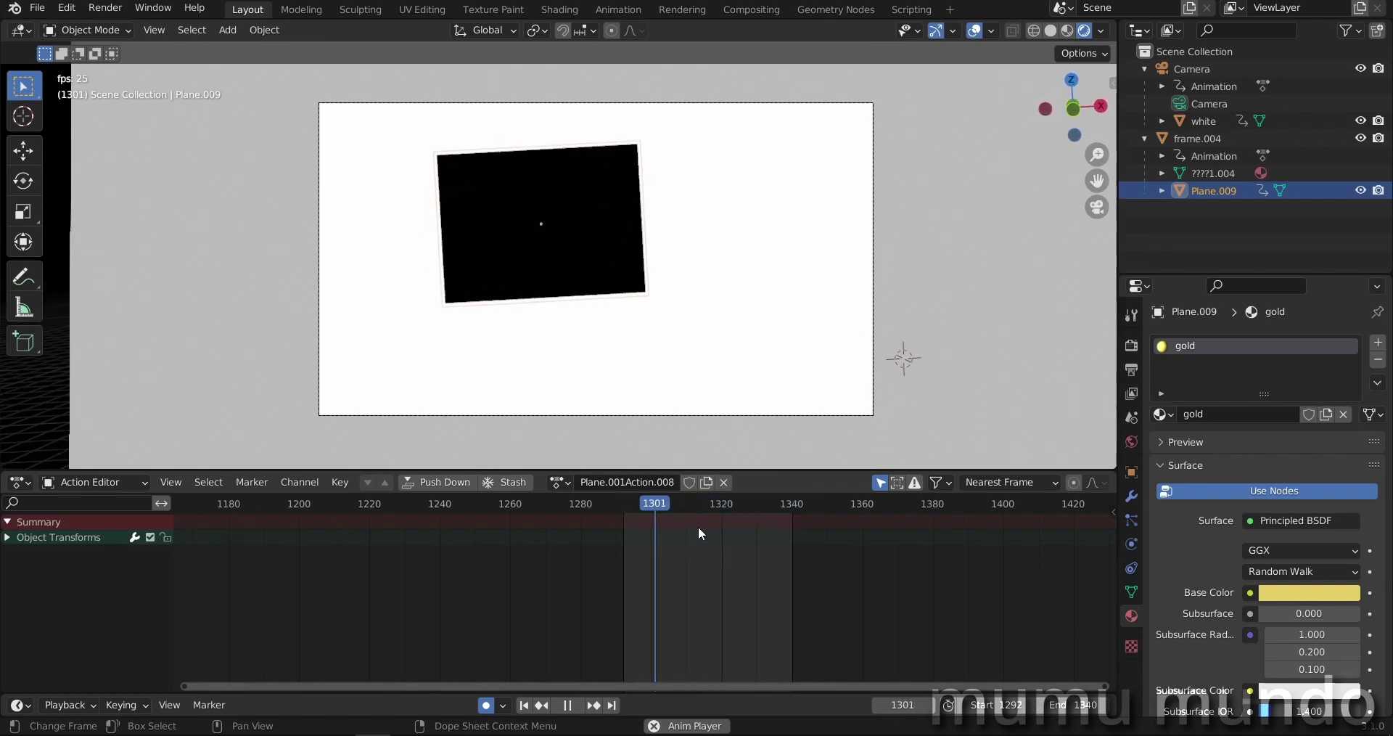
key(space)
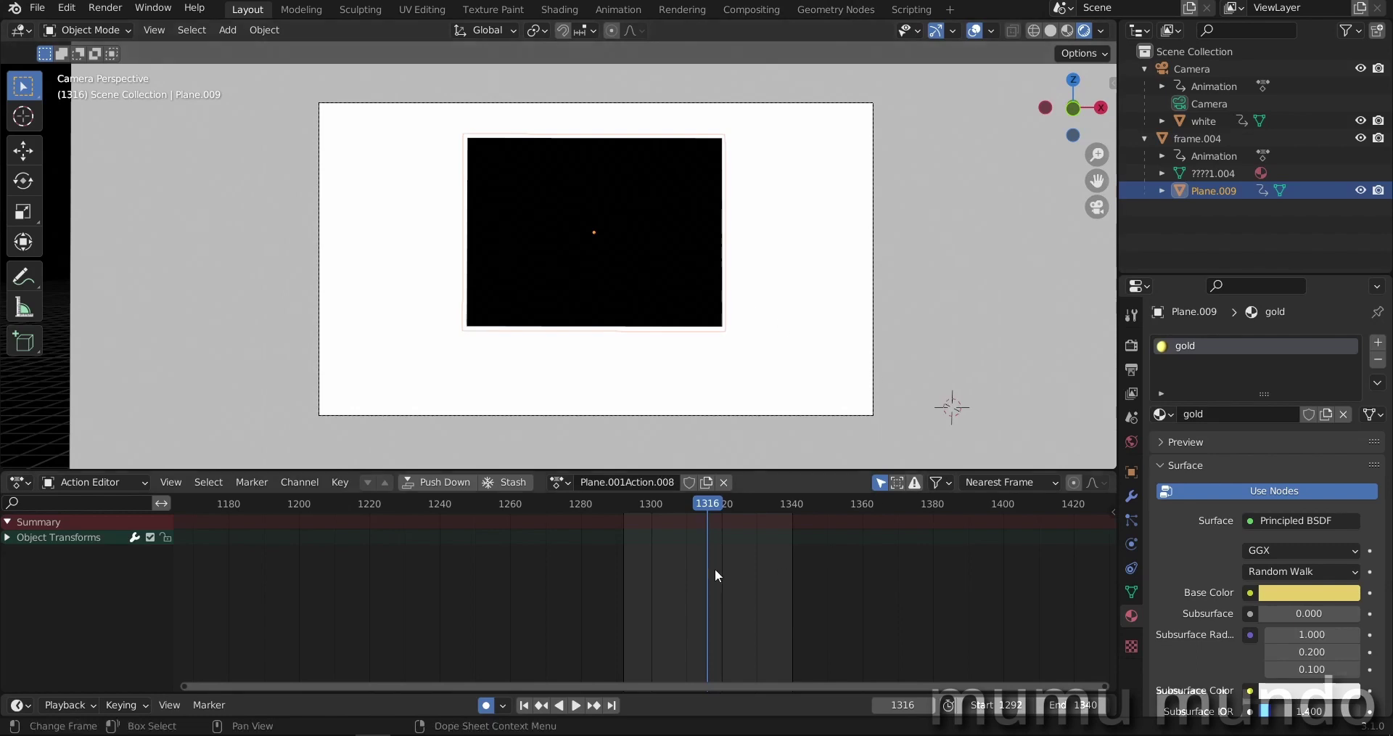
key(space)
key(space)
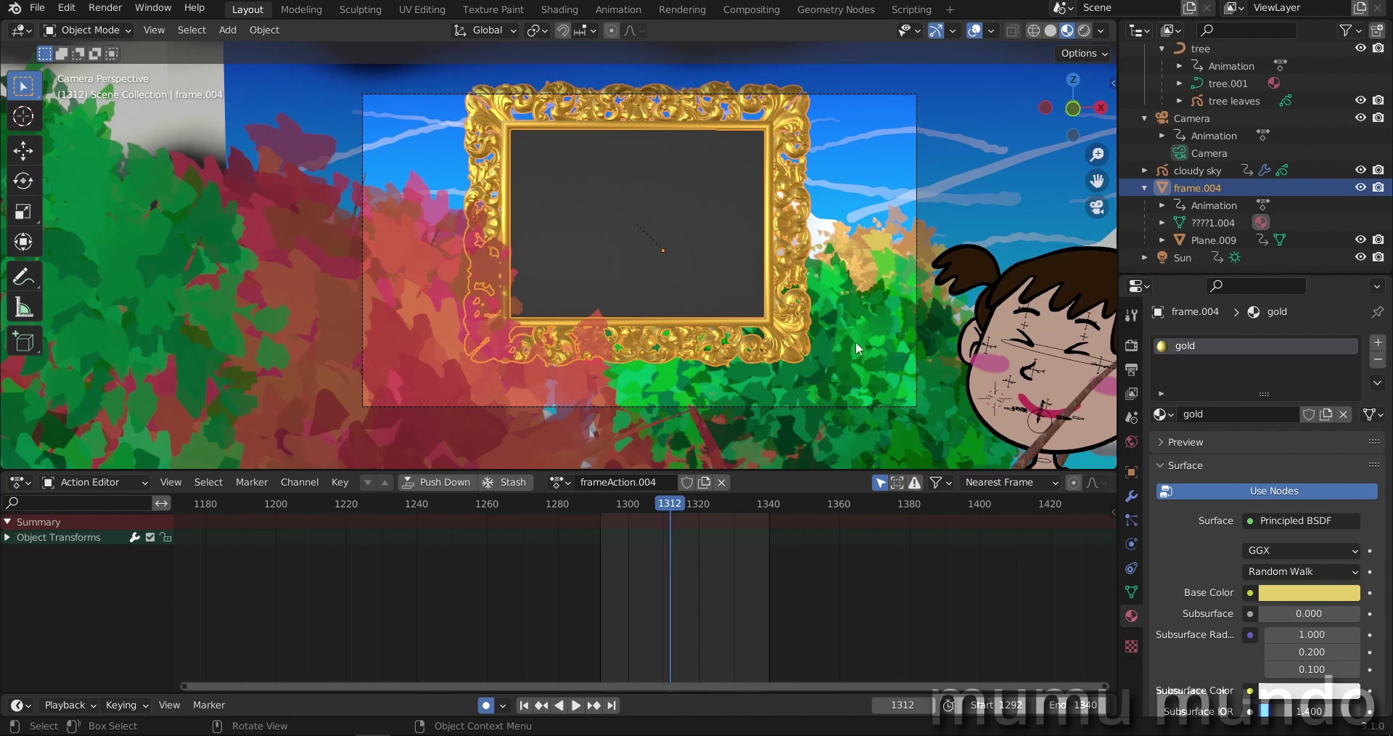
- Play the original scene's animation up to frame 1321 and select the holdout plane inside the frame to examine its material
key(space)
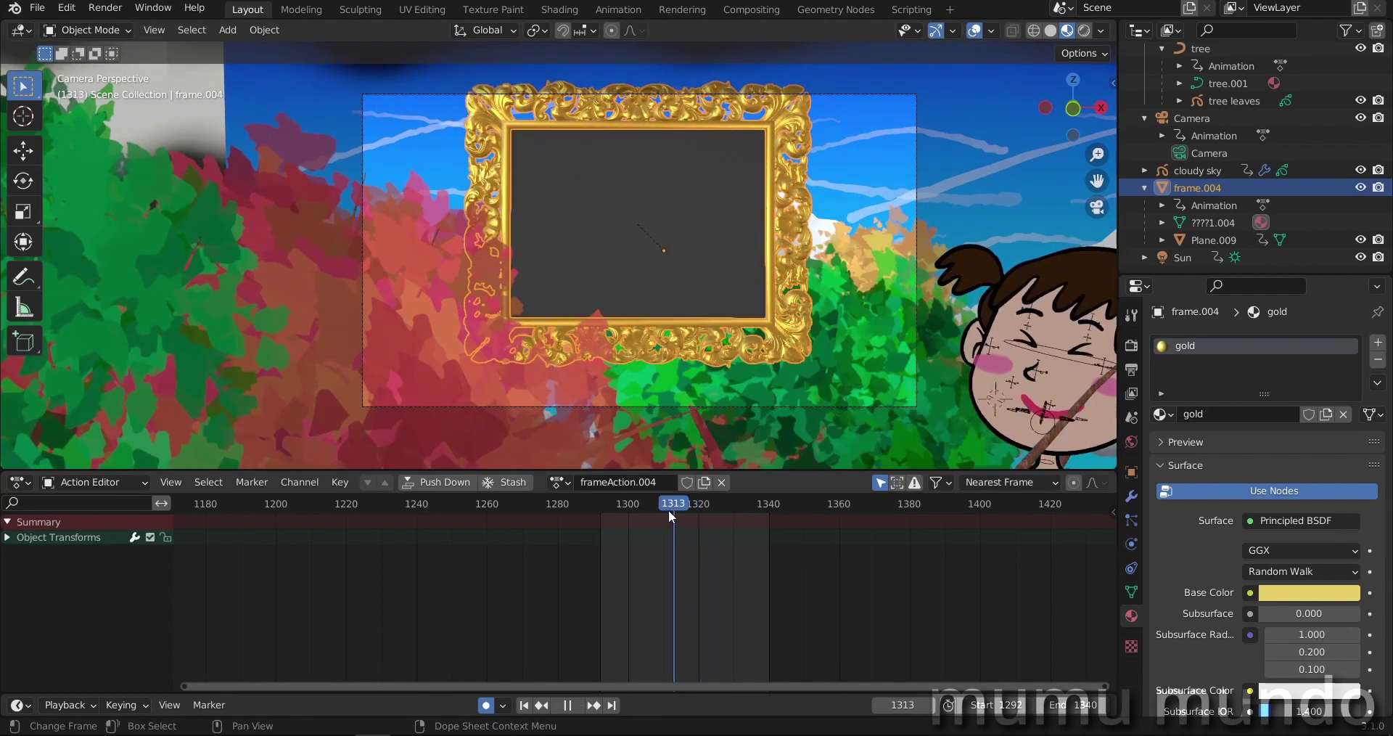
drag(669, 510, 701, 523)
key(space)
click(695, 161)
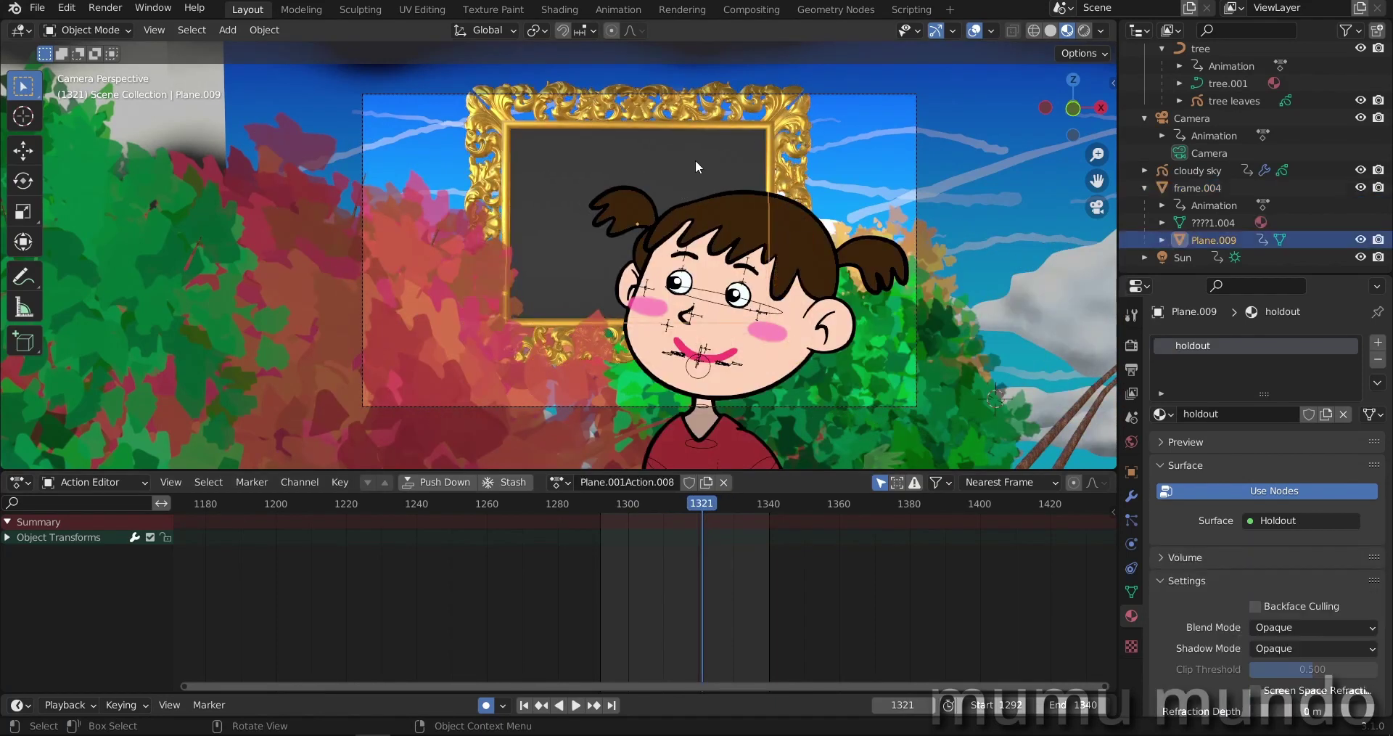
click(695, 160)
click(695, 160)
key(space)
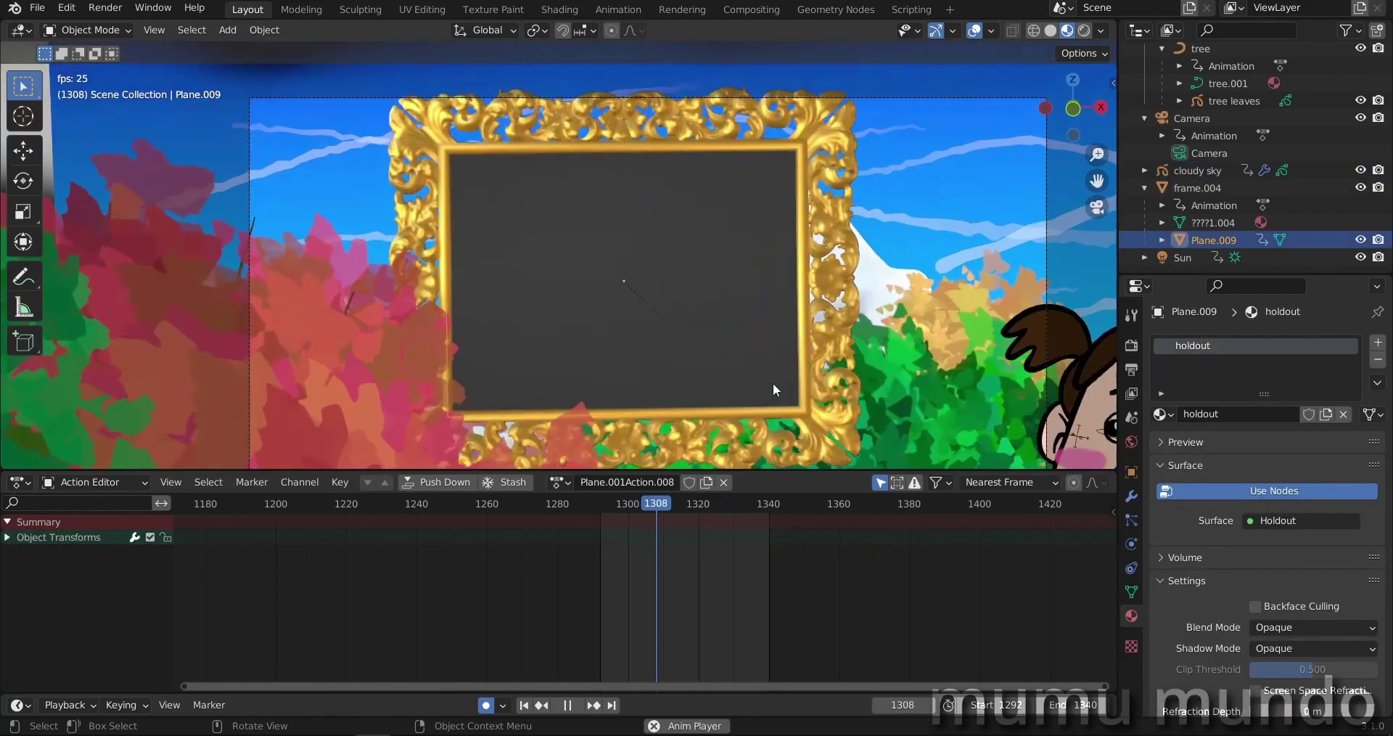
key(space)
- Delete the cloudy sky drawing from the original scene
scroll(795, 341, down, 3)
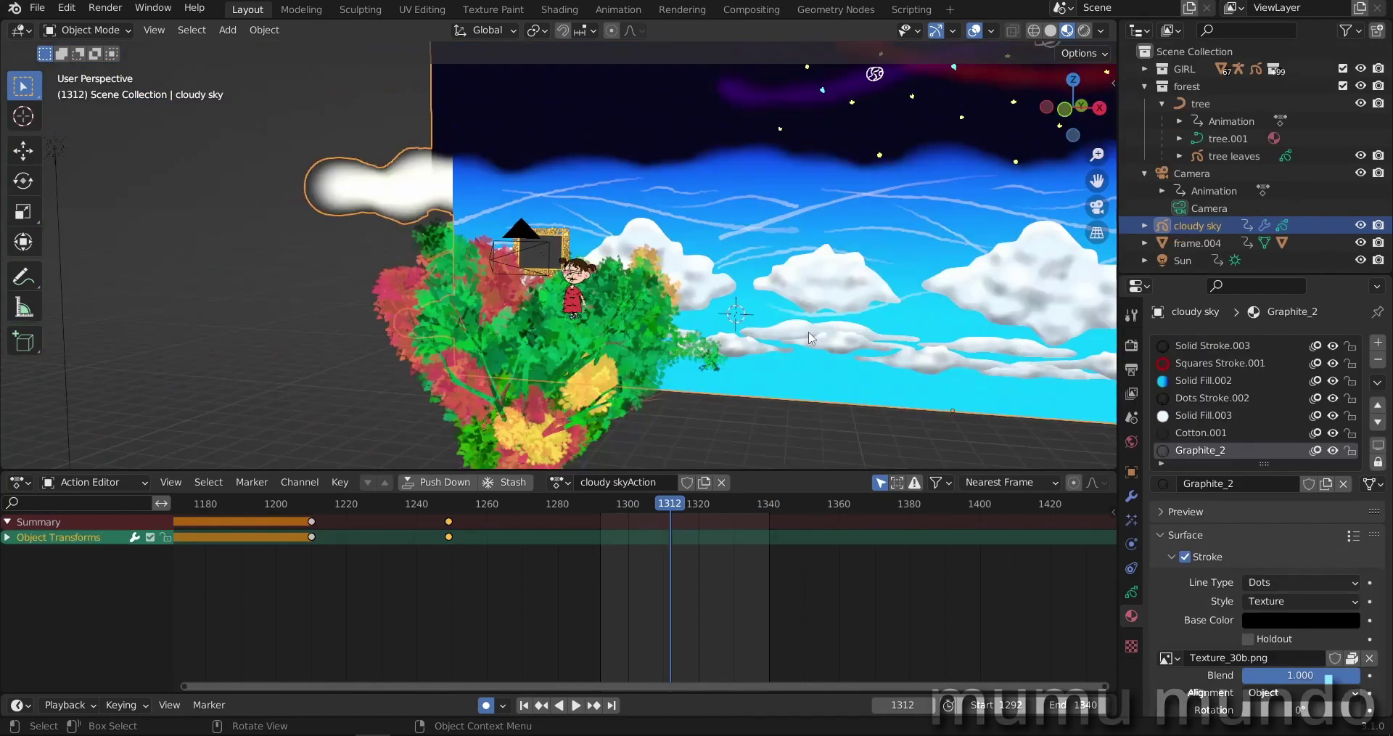
mouse_move(818, 341)
middle_down()
mouse_move(802, 343)
mouse_move(833, 324)
middle_up()
scroll(833, 323, down, 2)
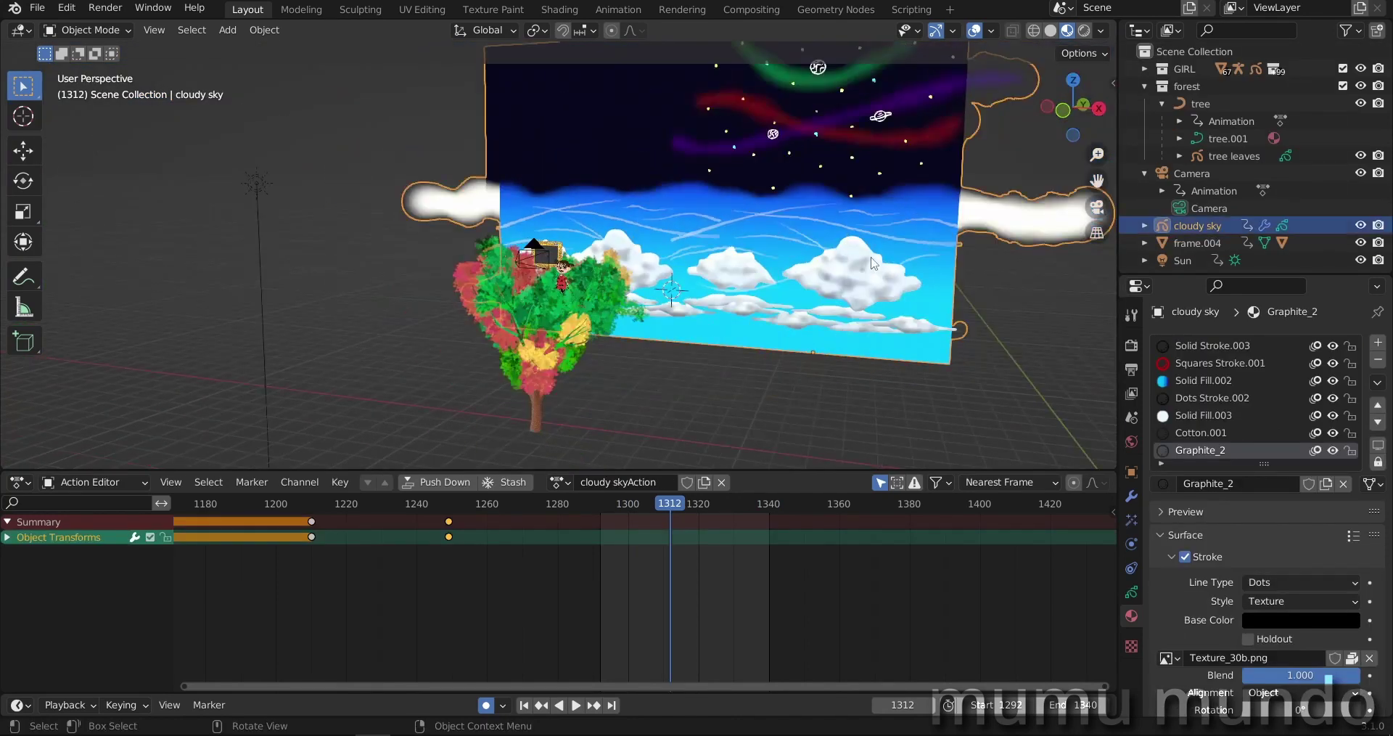
key(Delete)
scroll(621, 390, up, 8)
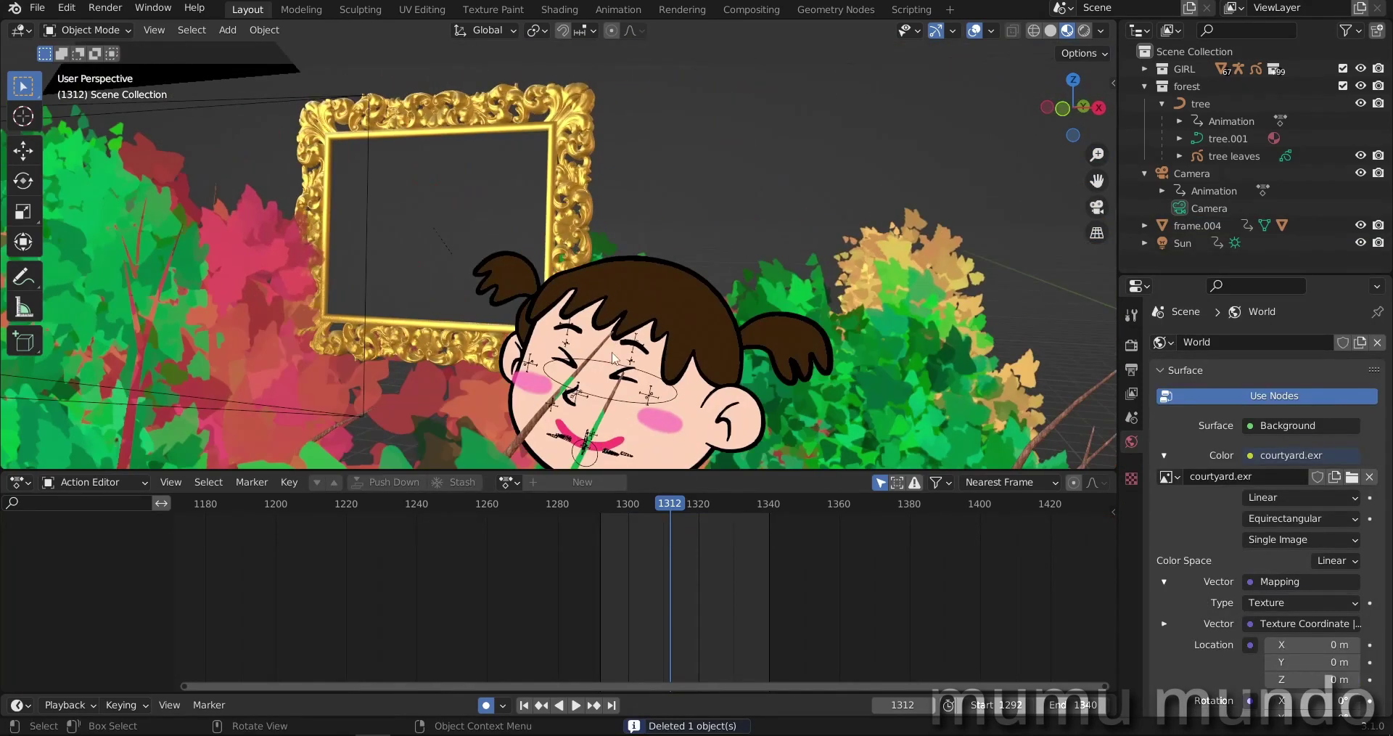
- Try deleting the golden frame while keeping its inner plane, and undo the deletion
click(590, 135)
key(Delete)
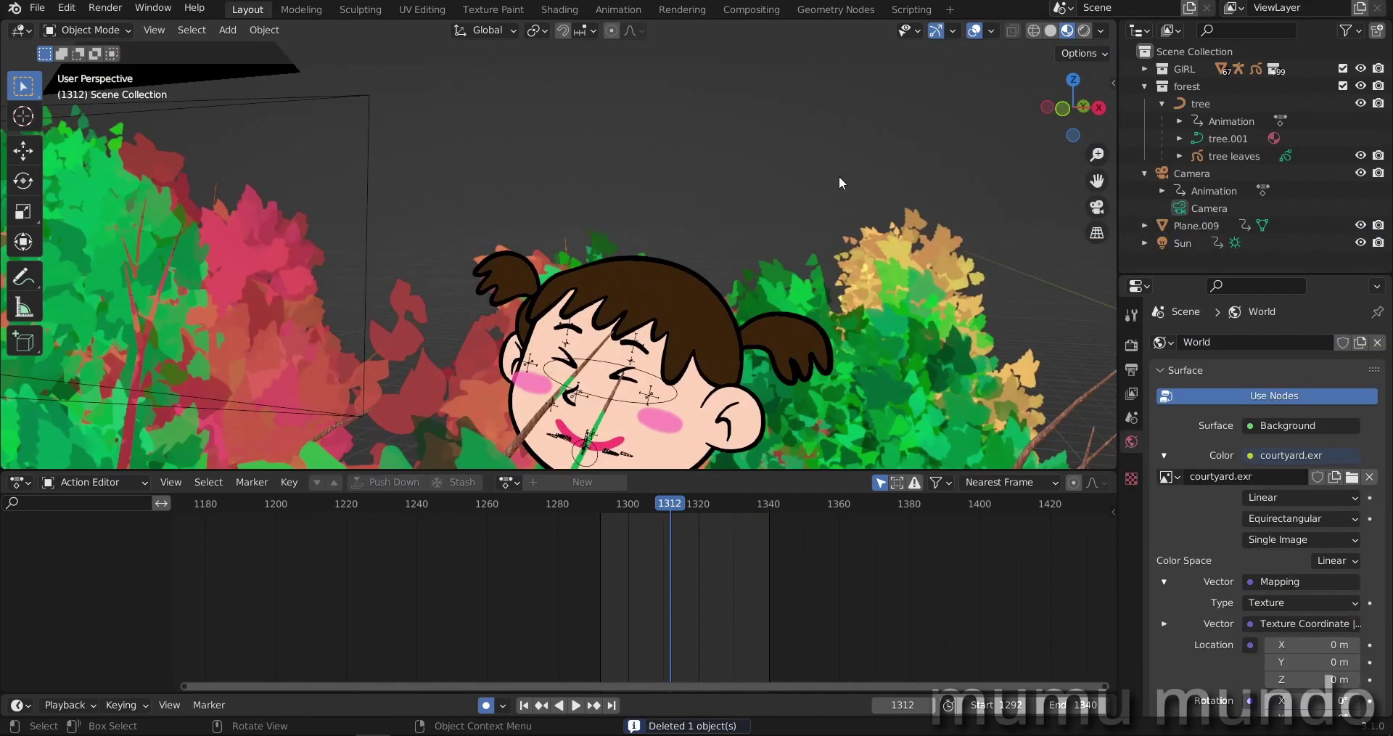
click(1196, 225)
scroll(794, 250, down, 6)
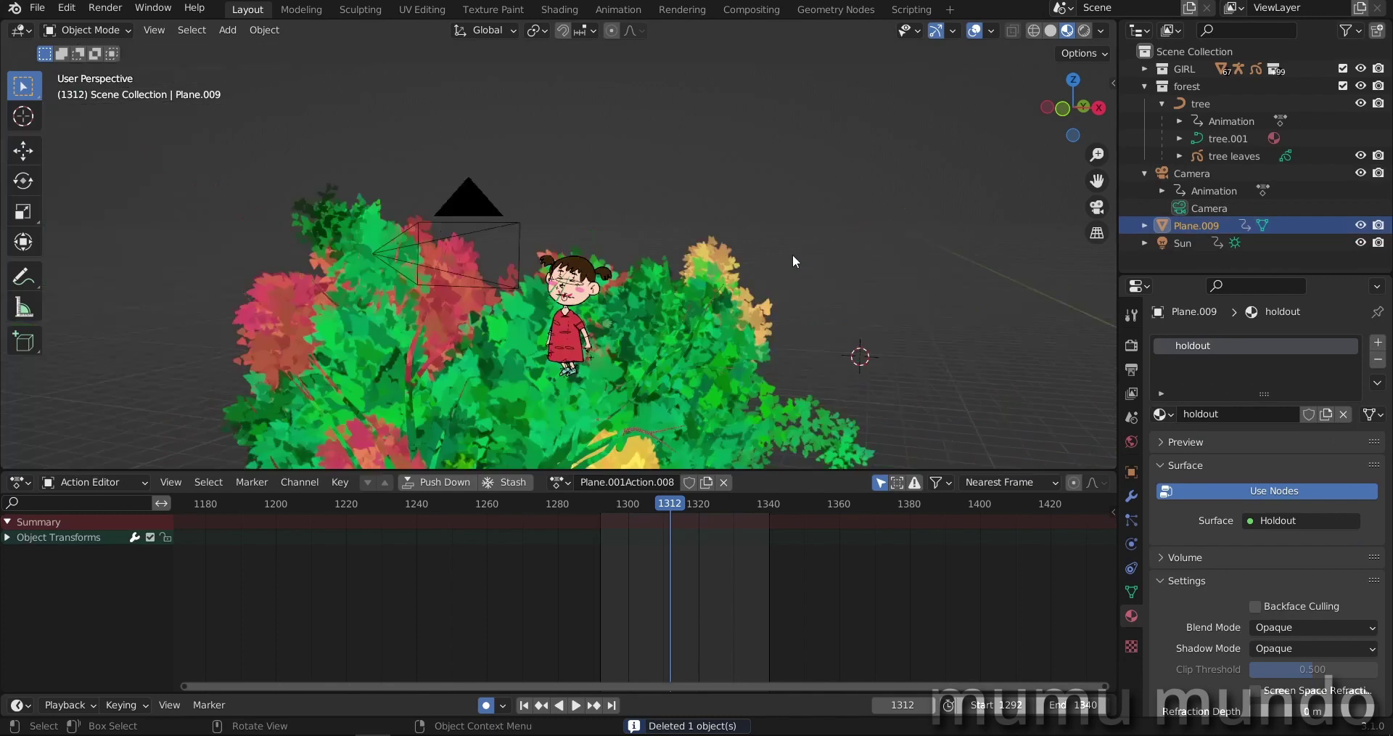
scroll(793, 249, down, 6)
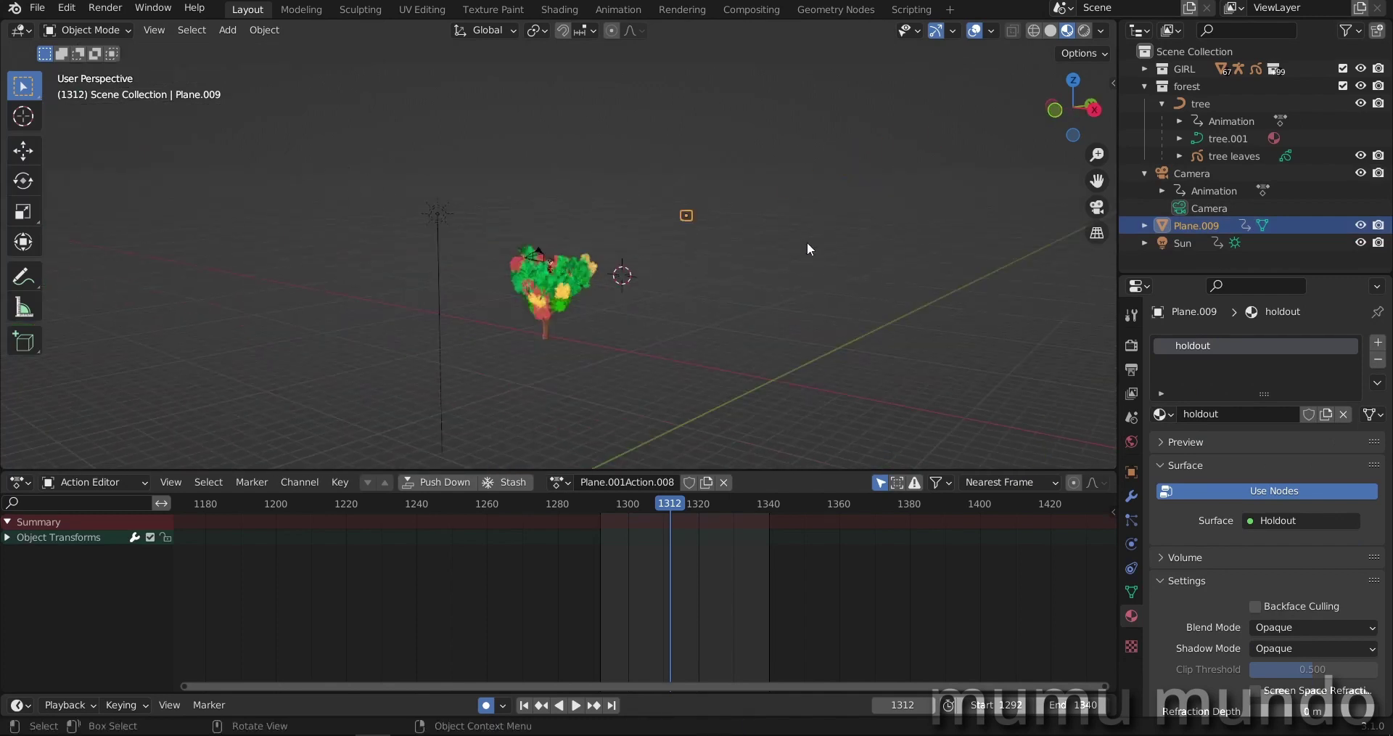
scroll(754, 262, up, 4)
key(ctrl+z)
key(ctrl+z)
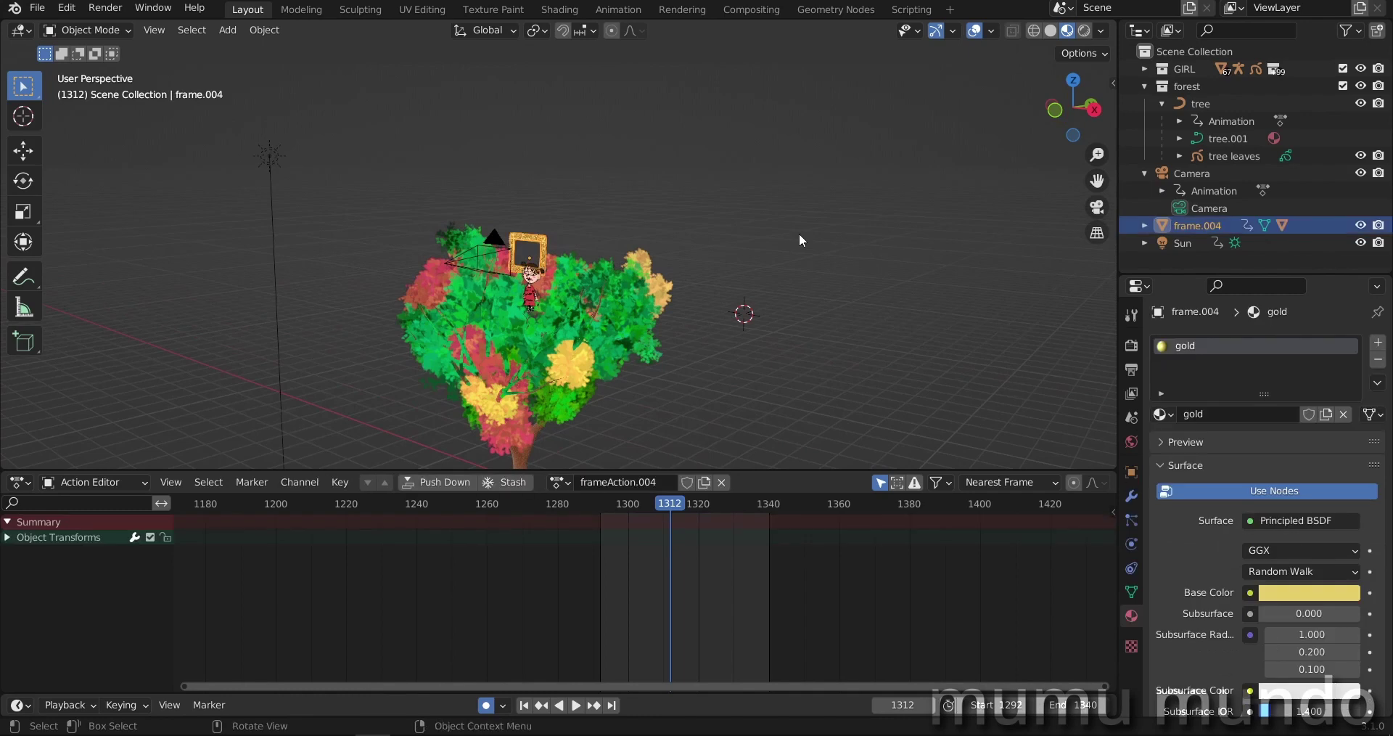
- Hide frame.004 in the viewport and disable it in renders, leaving its child plane visible
scroll(701, 280, up, 5)
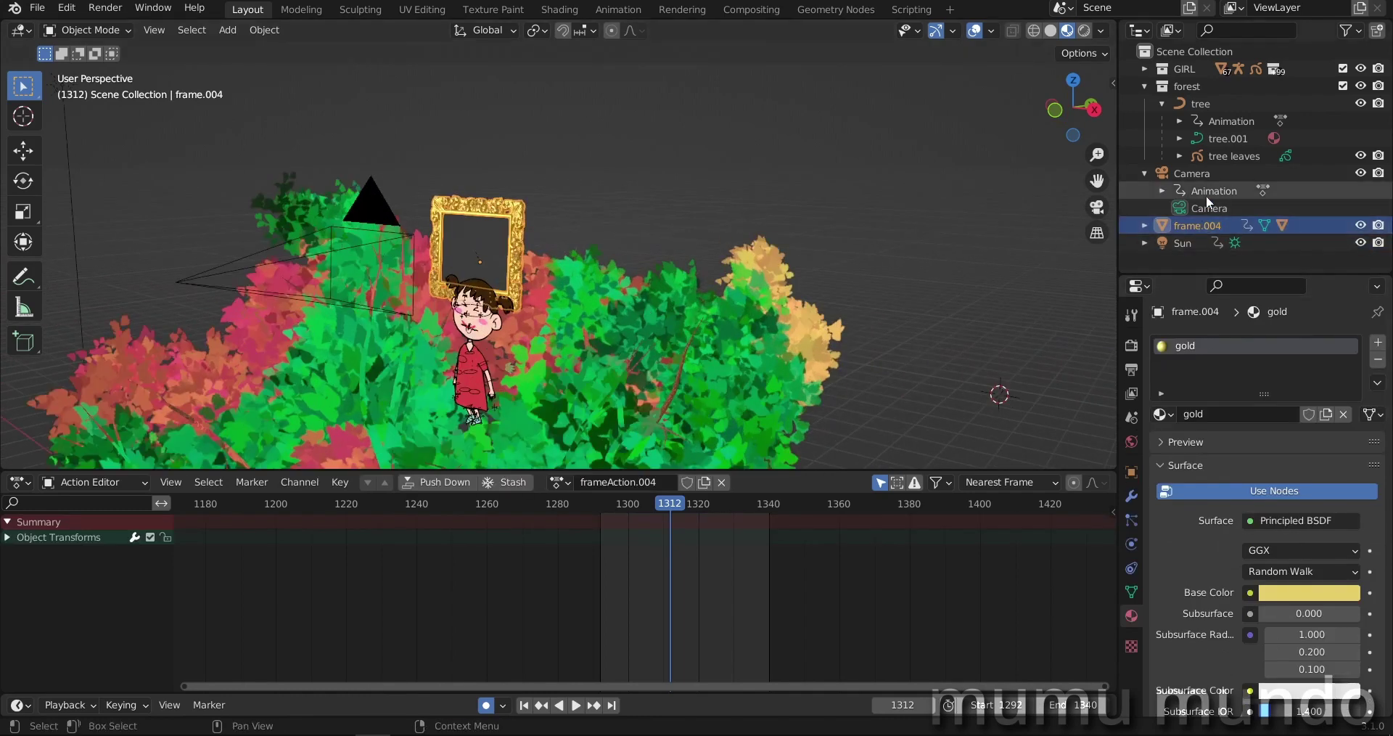
click(1144, 225)
scroll(1349, 171, down, 2)
click(1360, 187)
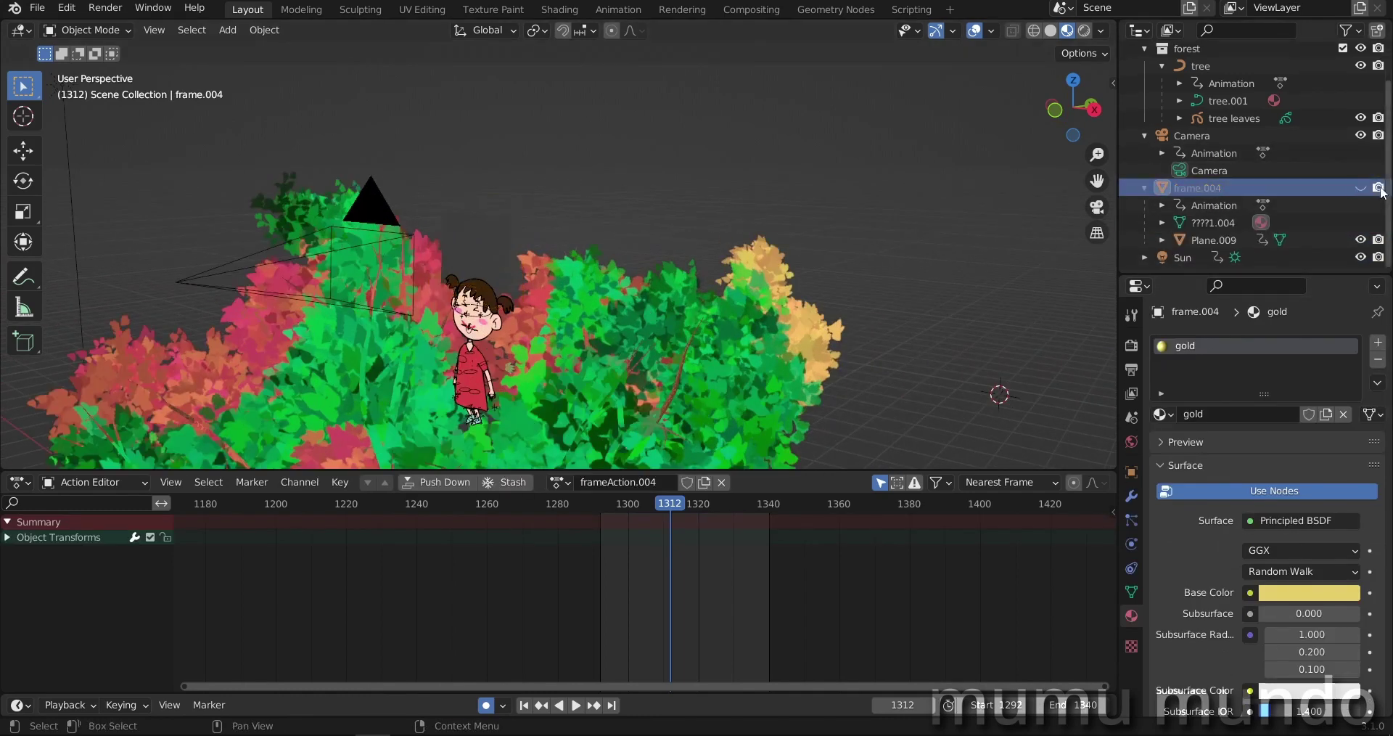
middle_drag(603, 328, 647, 325)
scroll(523, 269, up, 2)
- Import 0043.jpg as an image plane with the Principled material setting
click(508, 254)
click(41, 12)
mouse_move(152, 240)
click(259, 448)
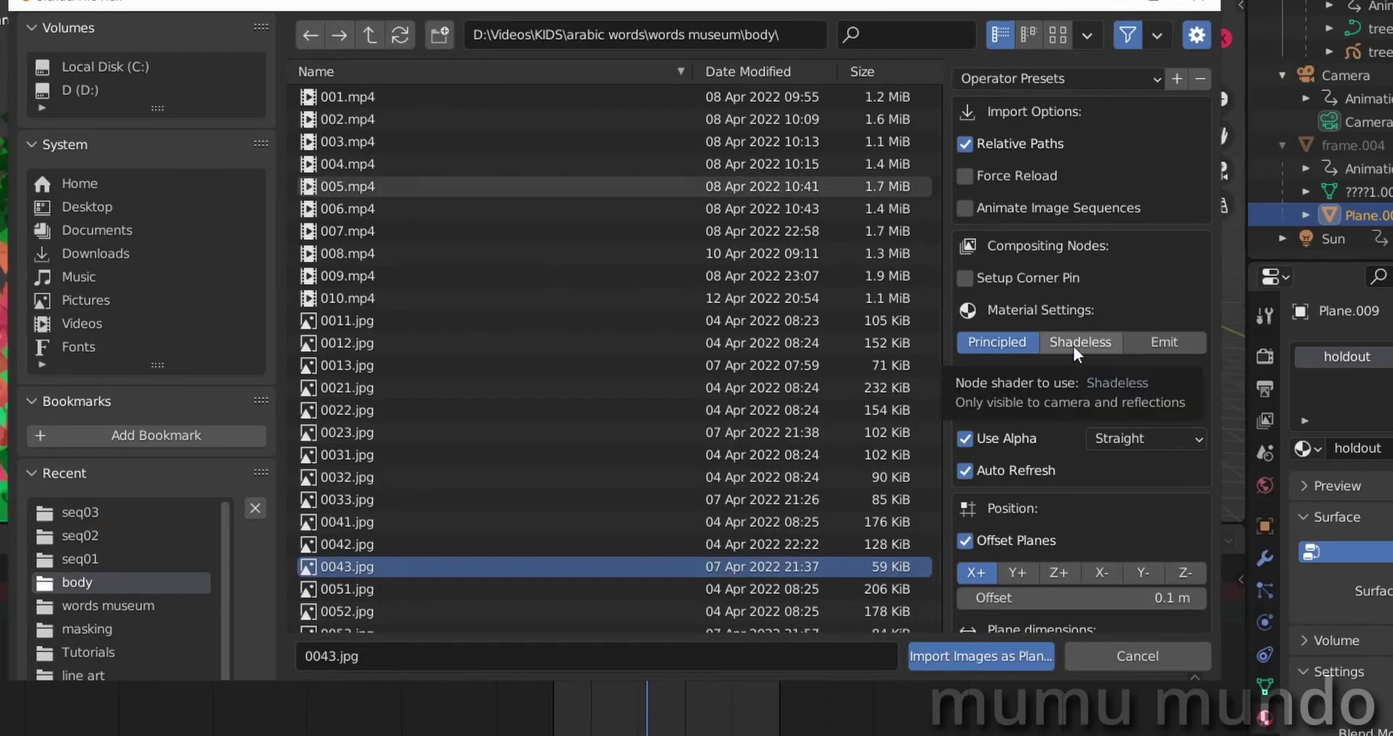
click(1073, 346)
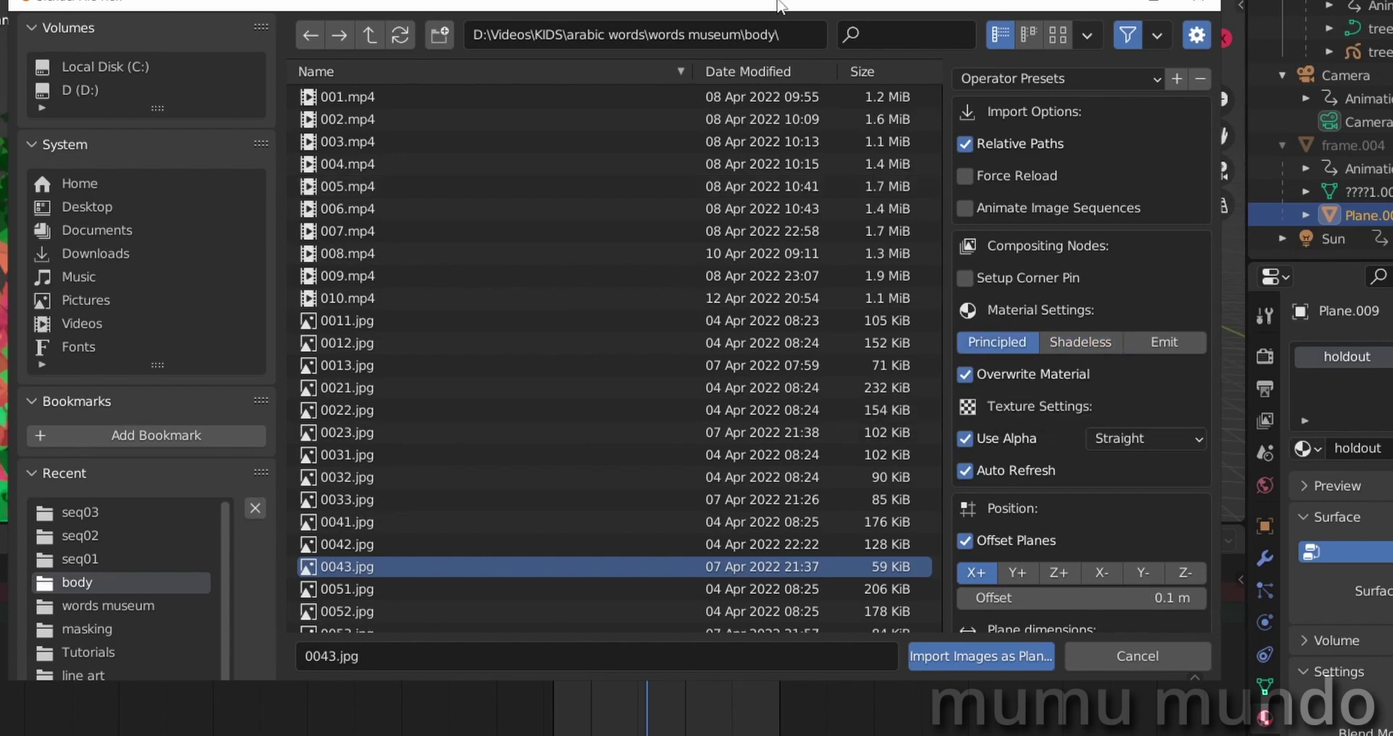
mouse_move(777, 1)
mouse_down()
mouse_move(785, 63)
mouse_move(789, 6)
mouse_up()
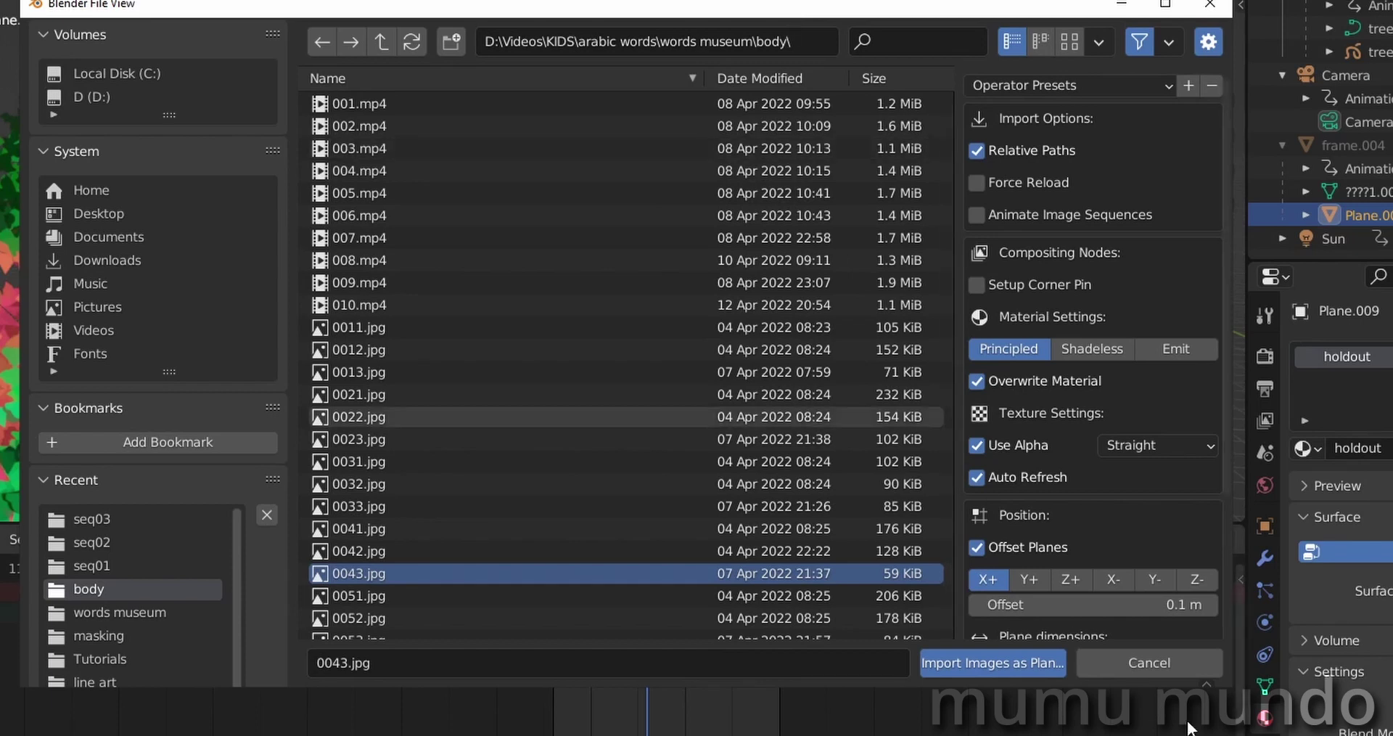
drag(899, 6, 899, 0)
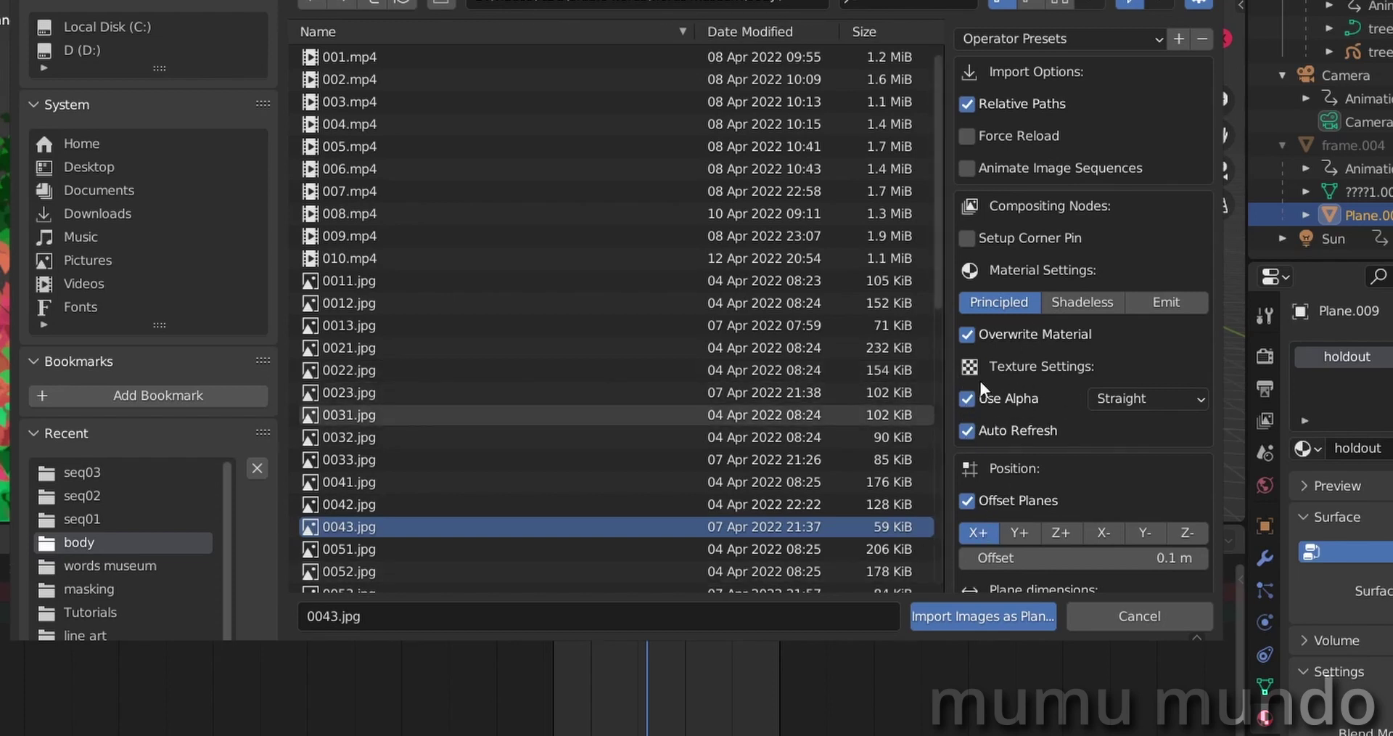
click(991, 616)
- Assign the 0043 material to Plane.009 and delete the imported 0043 plane
scroll(959, 284, down, 5)
scroll(890, 285, up, 1)
click(489, 251)
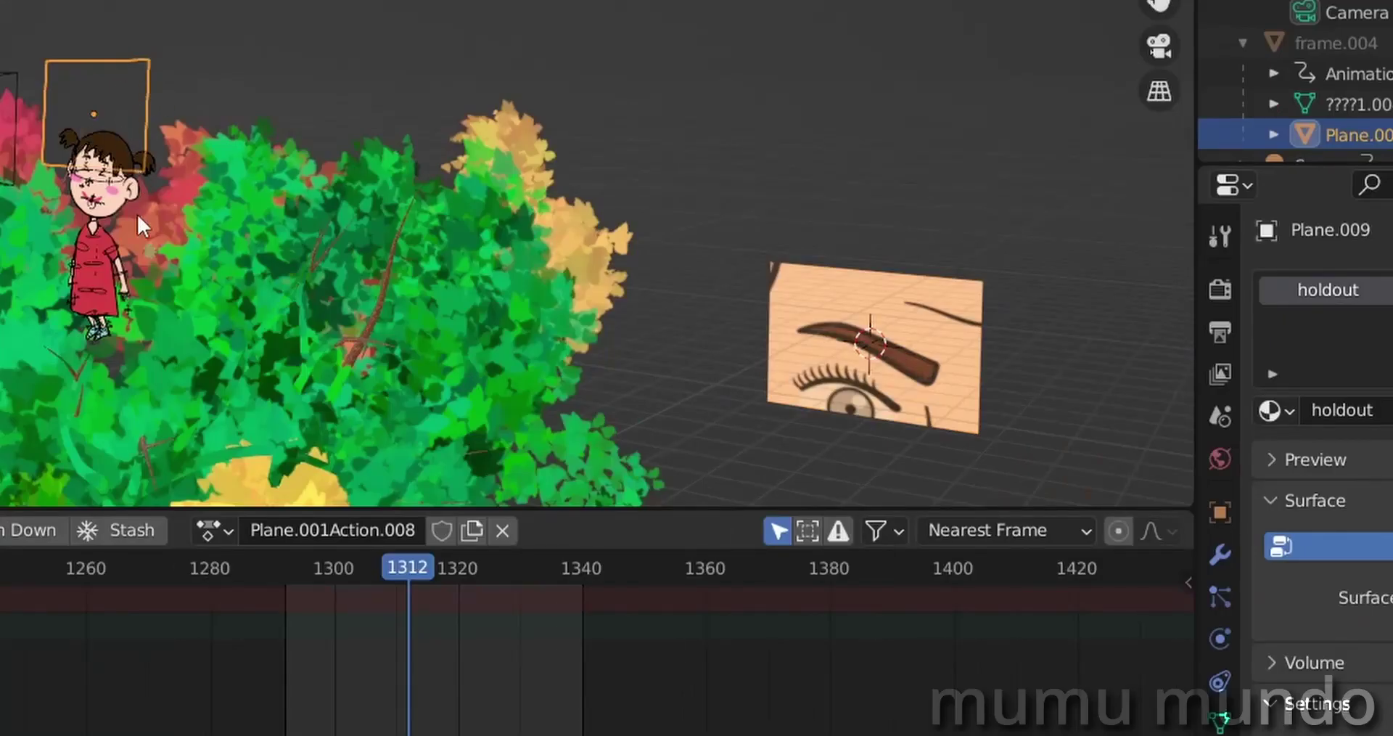
middle_drag(137, 214, 223, 150)
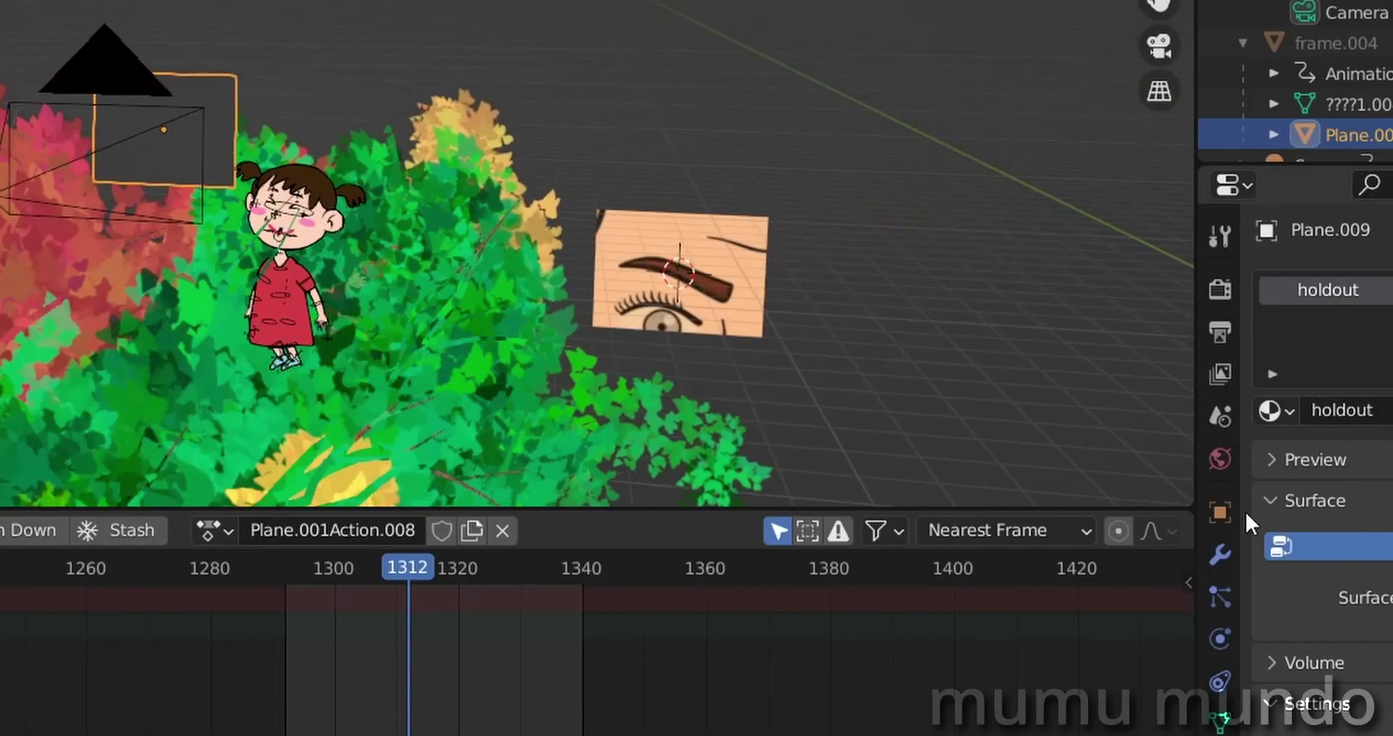
click(1275, 411)
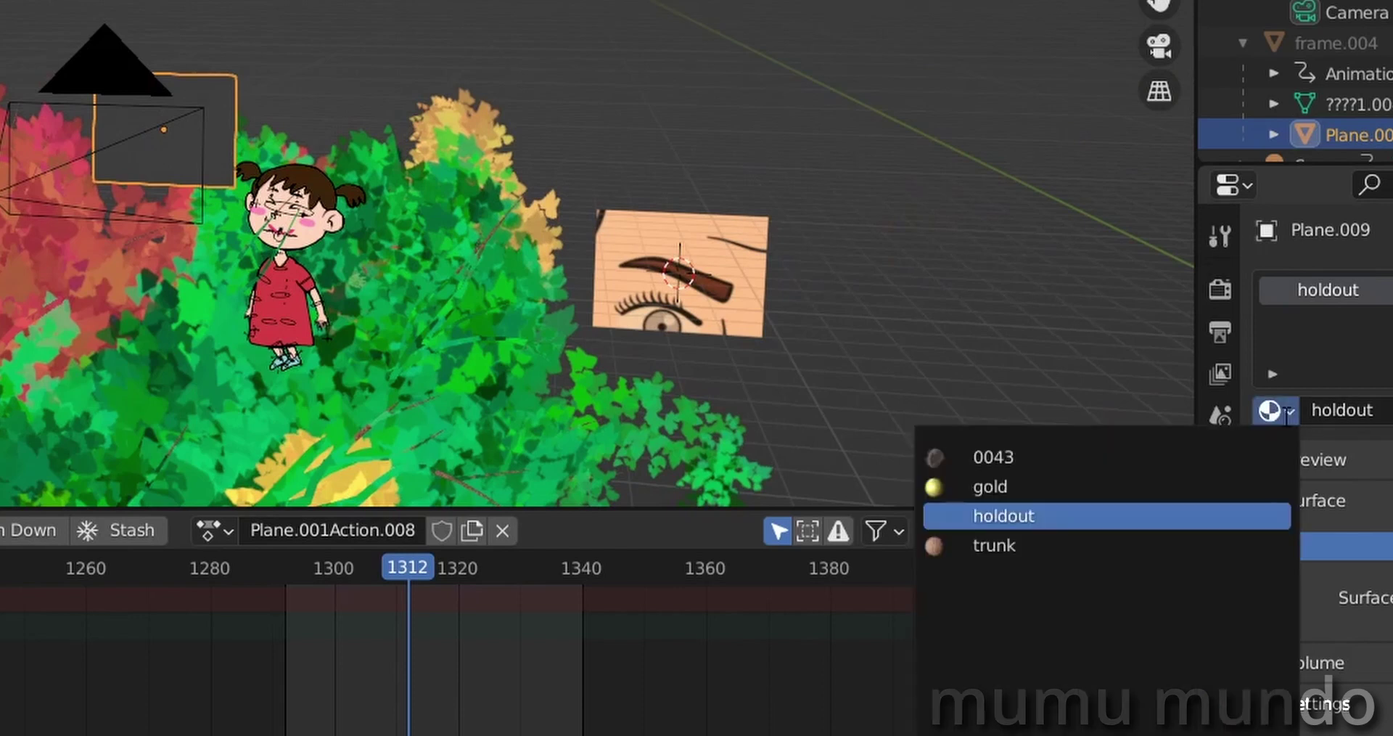
click(1016, 458)
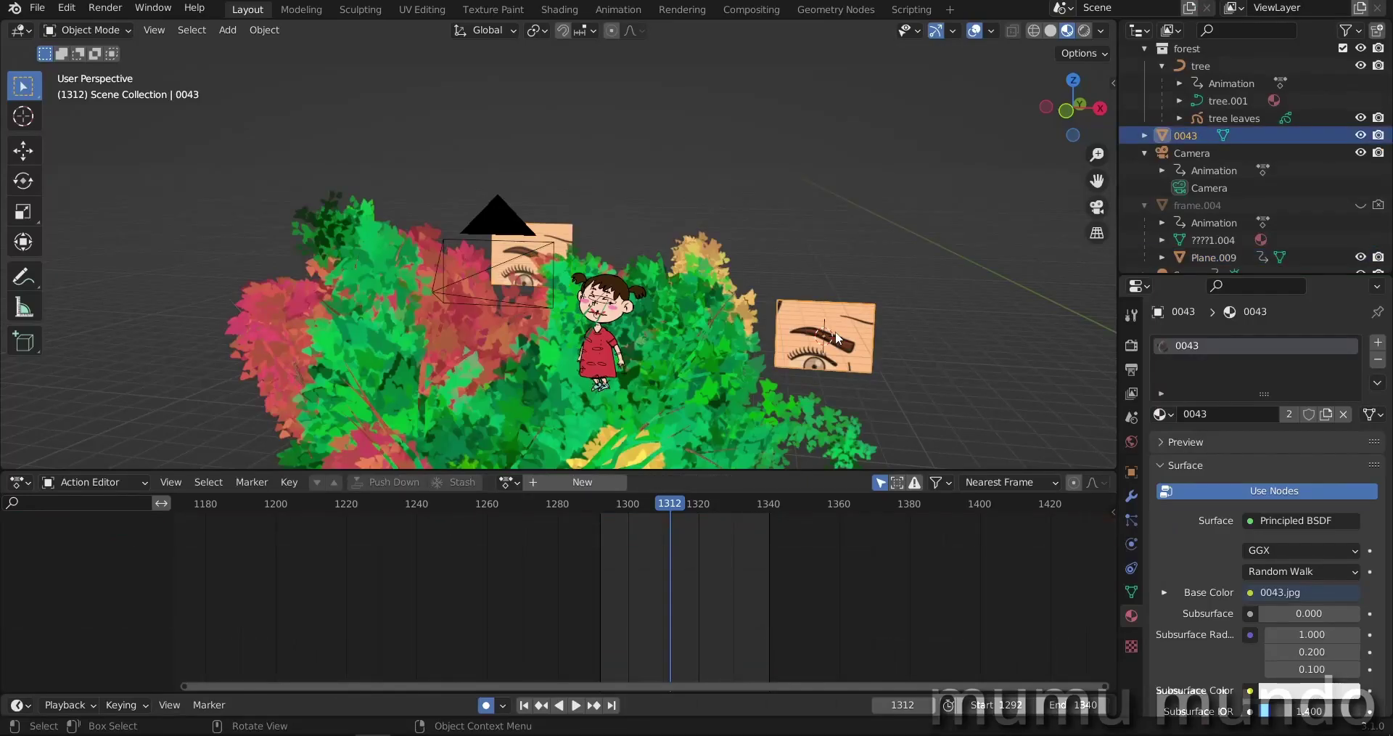
key(Delete)
- View the picture plane through the camera, and step back through the plane deletion and material assignment
key(KP_0)
middle_drag(526, 301, 688, 311)
middle_drag(624, 309, 760, 172)
click(647, 227)
key(ctrl+z)
key(ctrl+z)
key(ctrl+z)
key(ctrl+z)
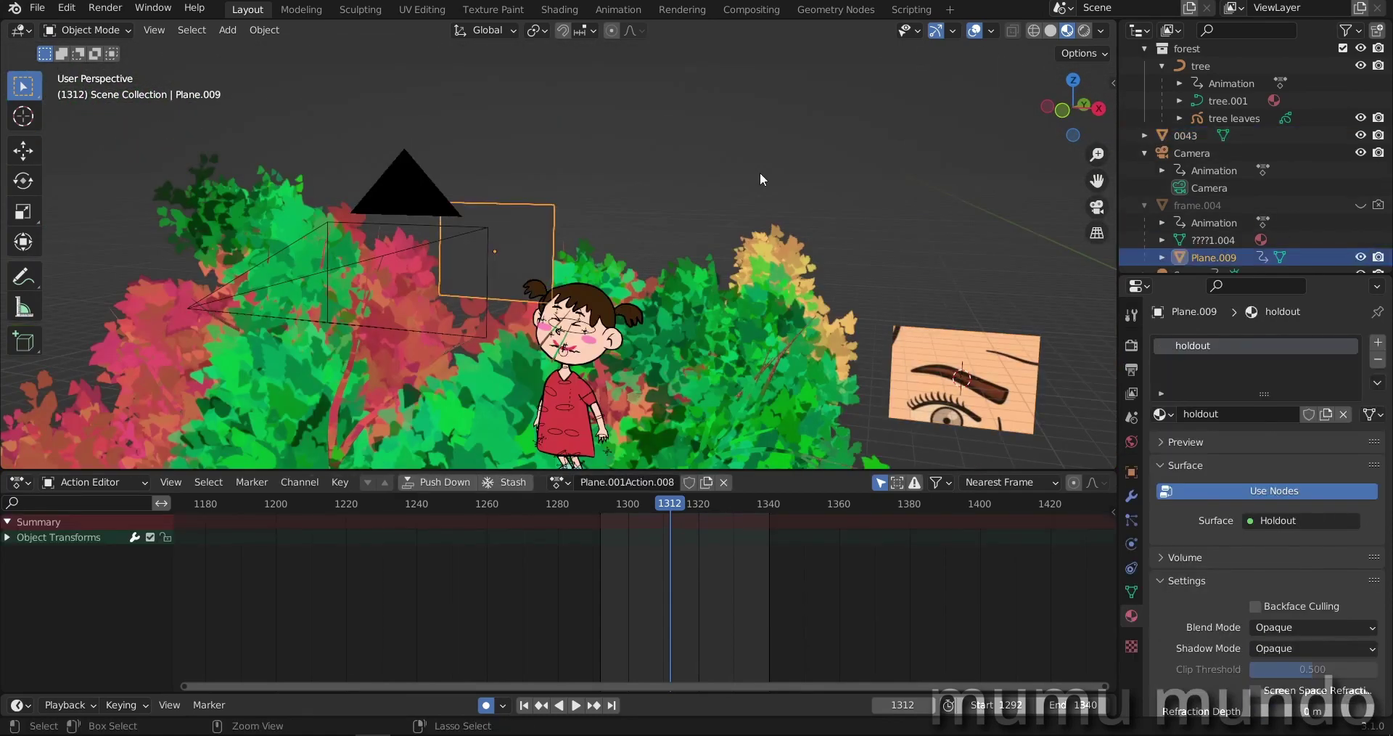
key(ctrl+shift+z)
- Import 0041.jpg from the body folder as an image plane
click(37, 7)
mouse_move(106, 237)
click(276, 449)
click(438, 522)
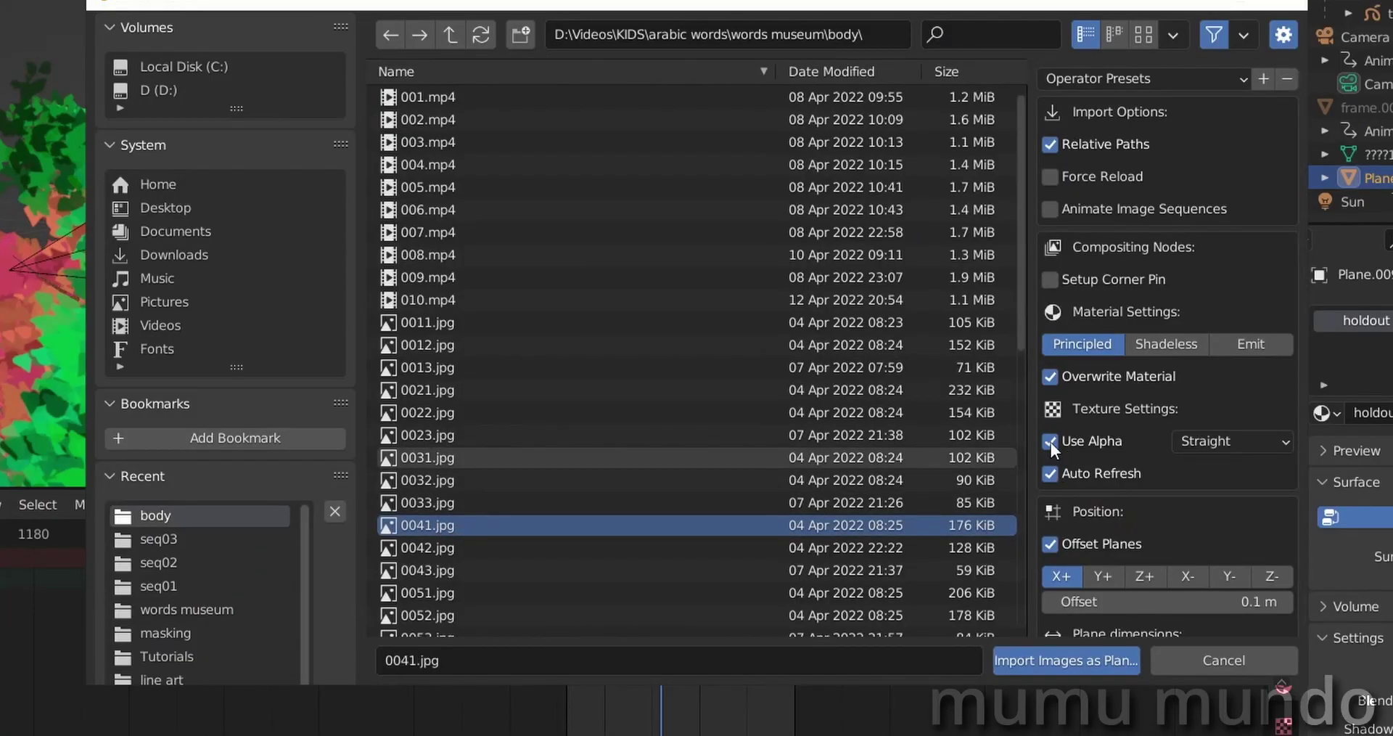
click(1050, 441)
click(1079, 660)
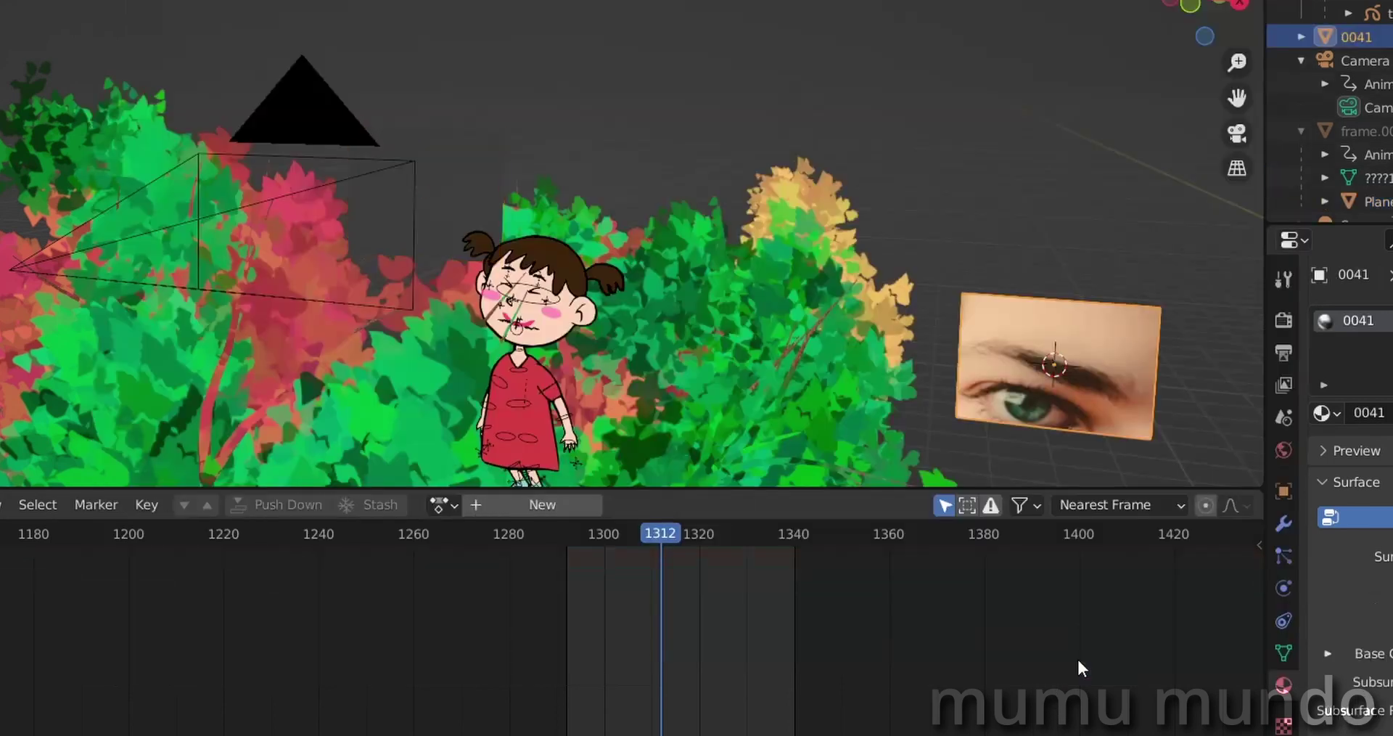
- Assign the 0041 material to Plane.009 and delete the imported 0041 plane
click(394, 212)
click(1159, 413)
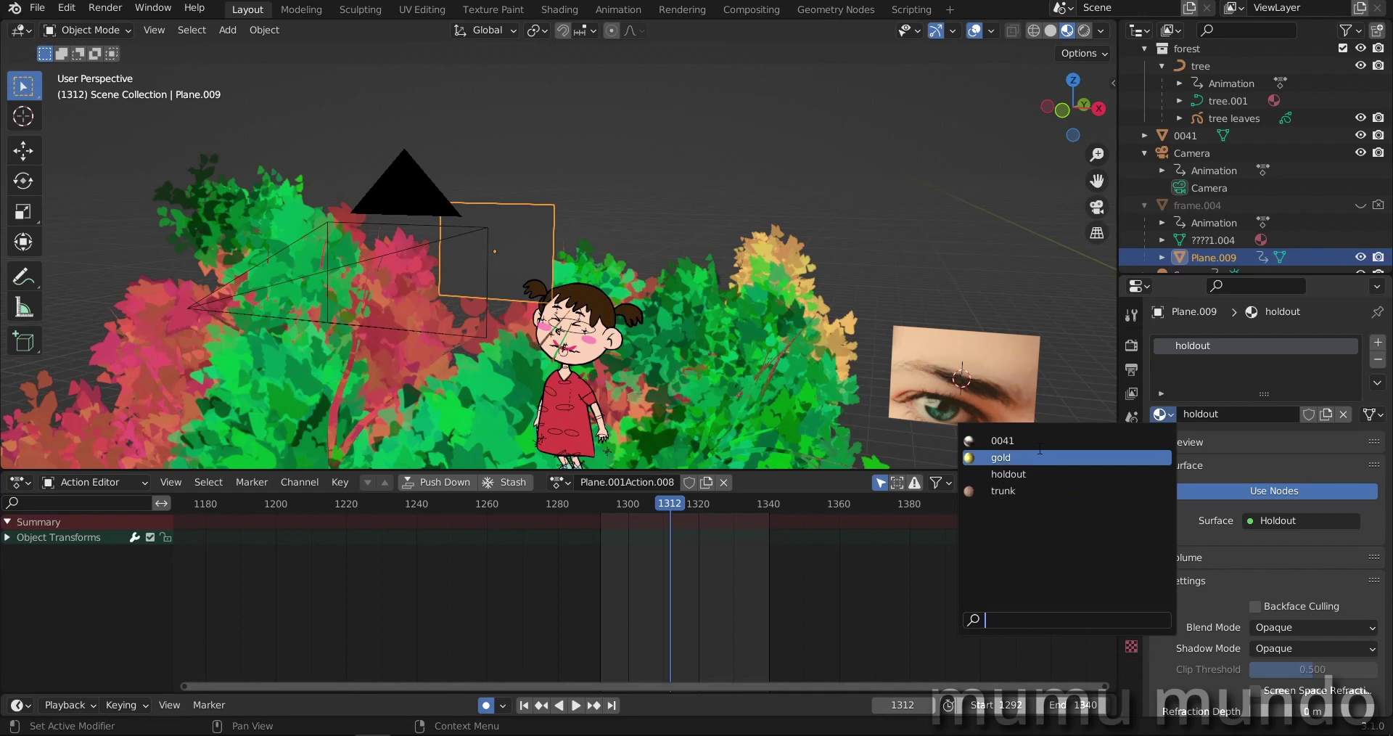
click(1035, 441)
click(990, 373)
key(Delete)
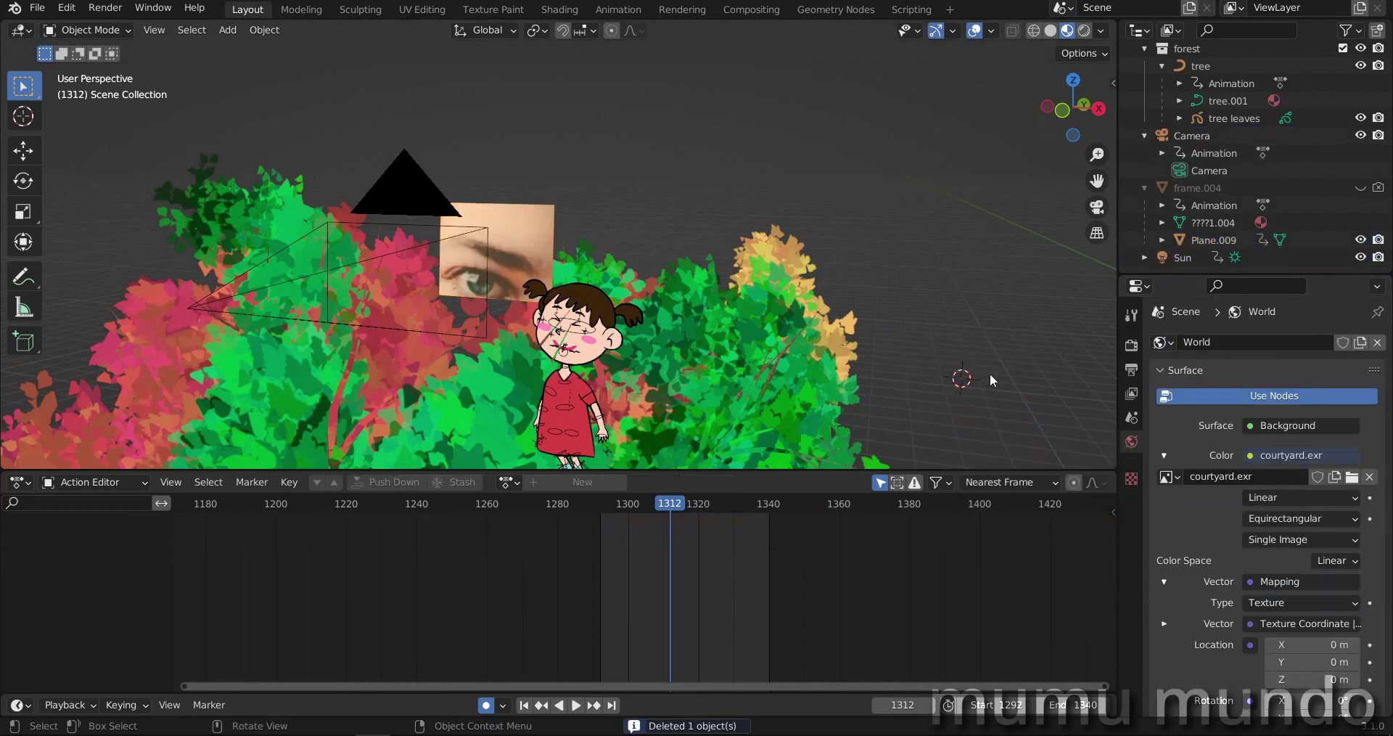
- Set the roughness of Plane.009's material to 0.018 and examine the plane near frame 1311
middle_drag(658, 124, 700, 120)
scroll(541, 306, up, 4)
middle_drag(540, 307, 663, 316)
key(KP_0)
mouse_move(677, 503)
mouse_down()
mouse_move(738, 503)
mouse_move(619, 505)
mouse_move(737, 504)
mouse_move(657, 510)
mouse_up()
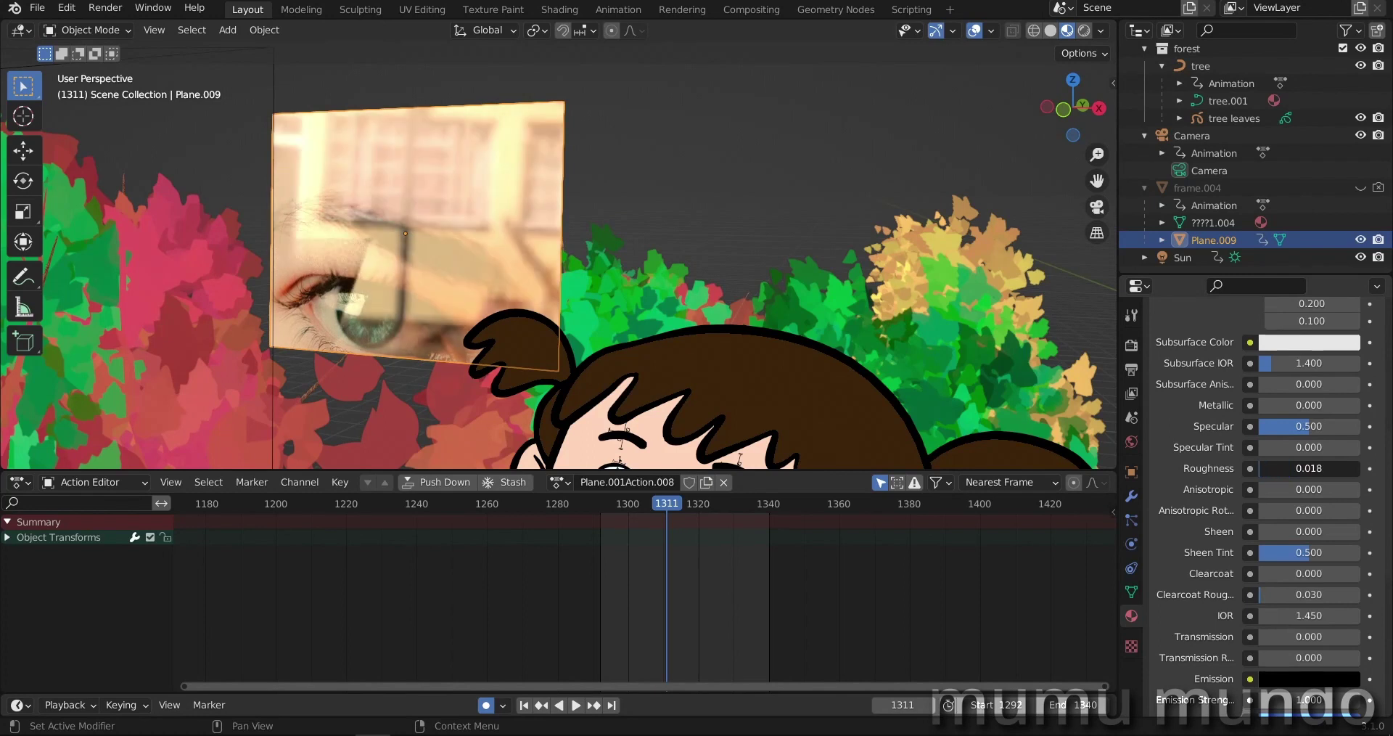
- Switch to the camera view and play the animation to check the picture behind the girl
middle_drag(937, 373, 773, 342)
key(KP_0)
drag(628, 505, 696, 508)
key(space)
click(706, 504)
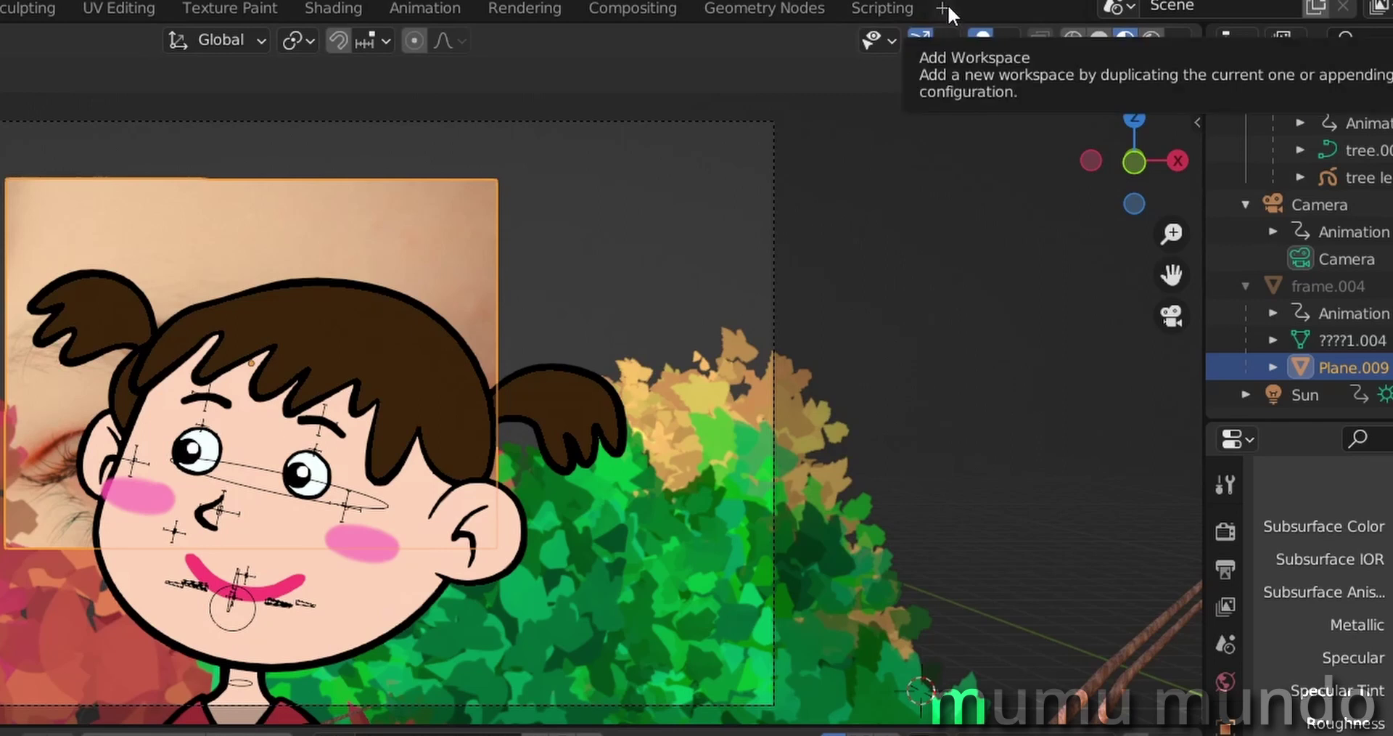
- Add a Video Editing workspace and bring the playback range into view in the sequencer
click(947, 8)
mouse_move(912, 164)
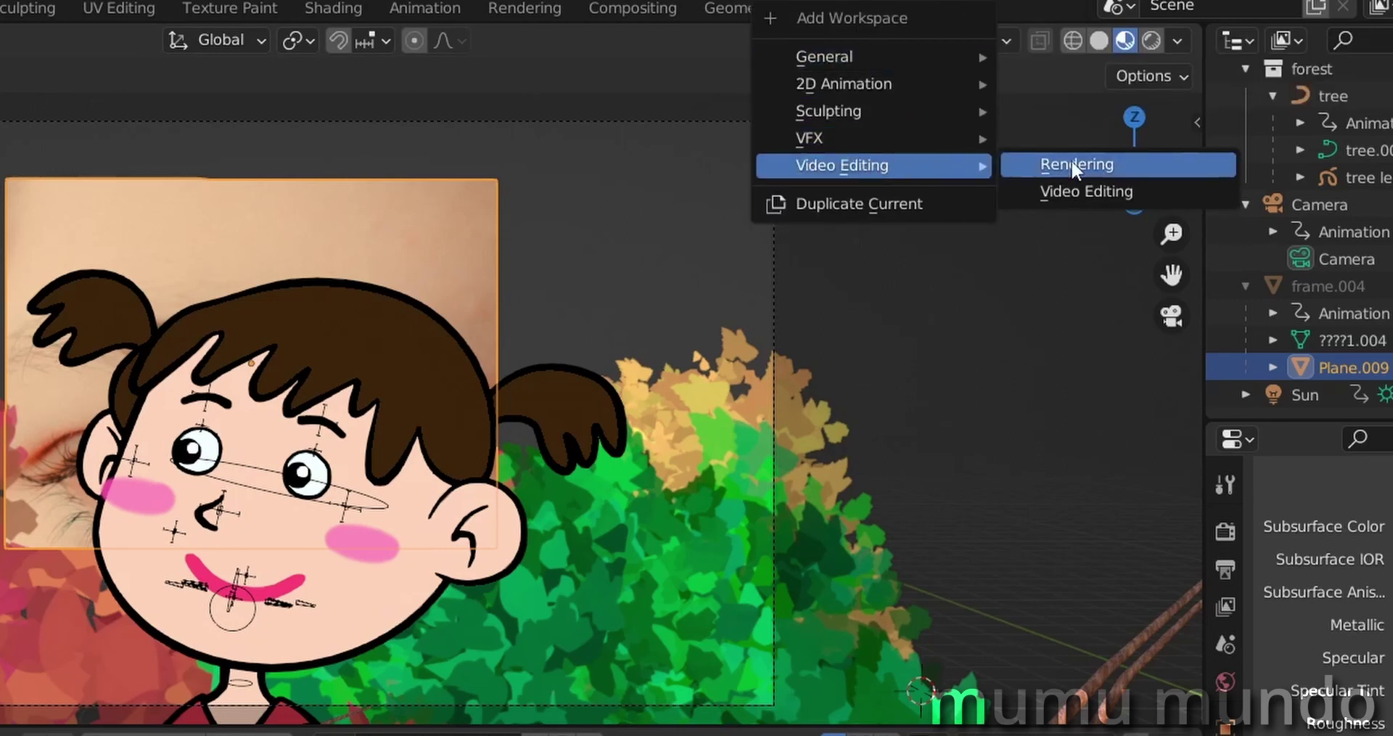
click(1081, 191)
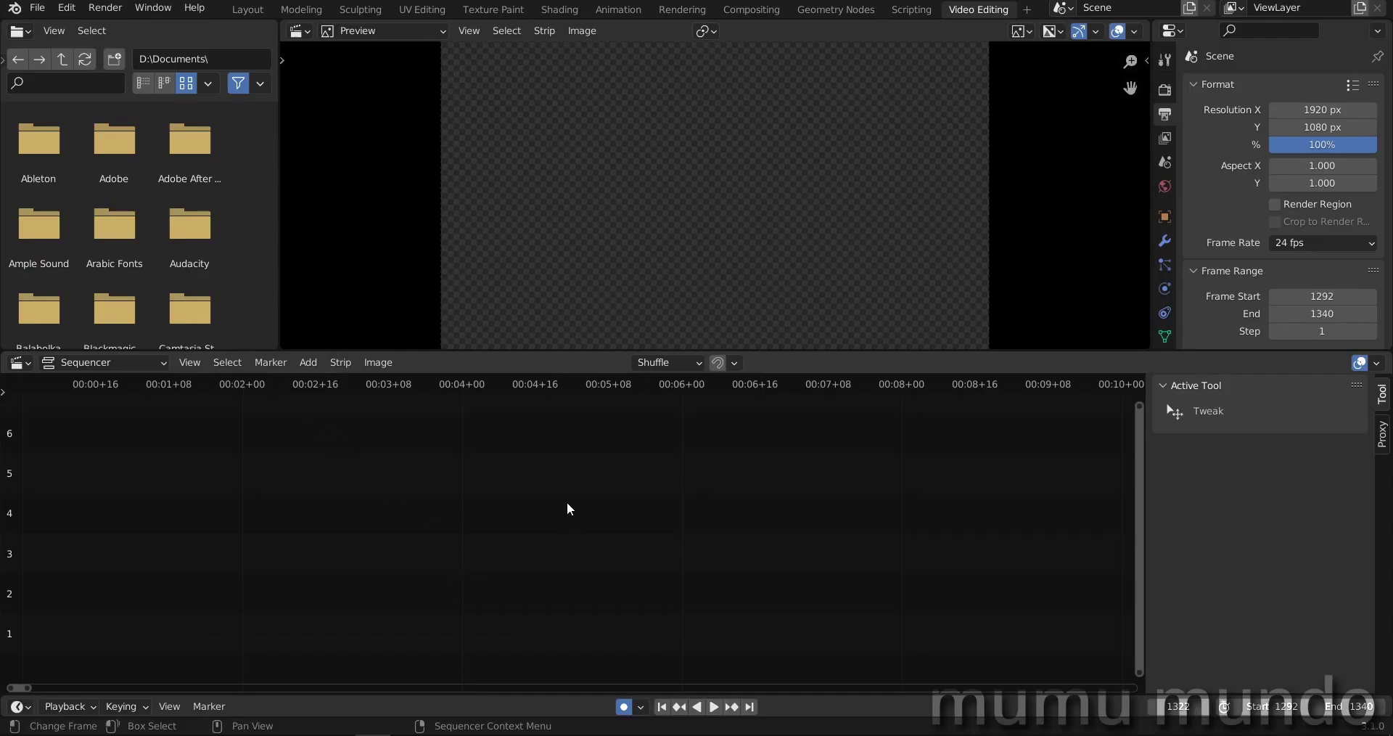
key(KP_Decimal)
key(space)
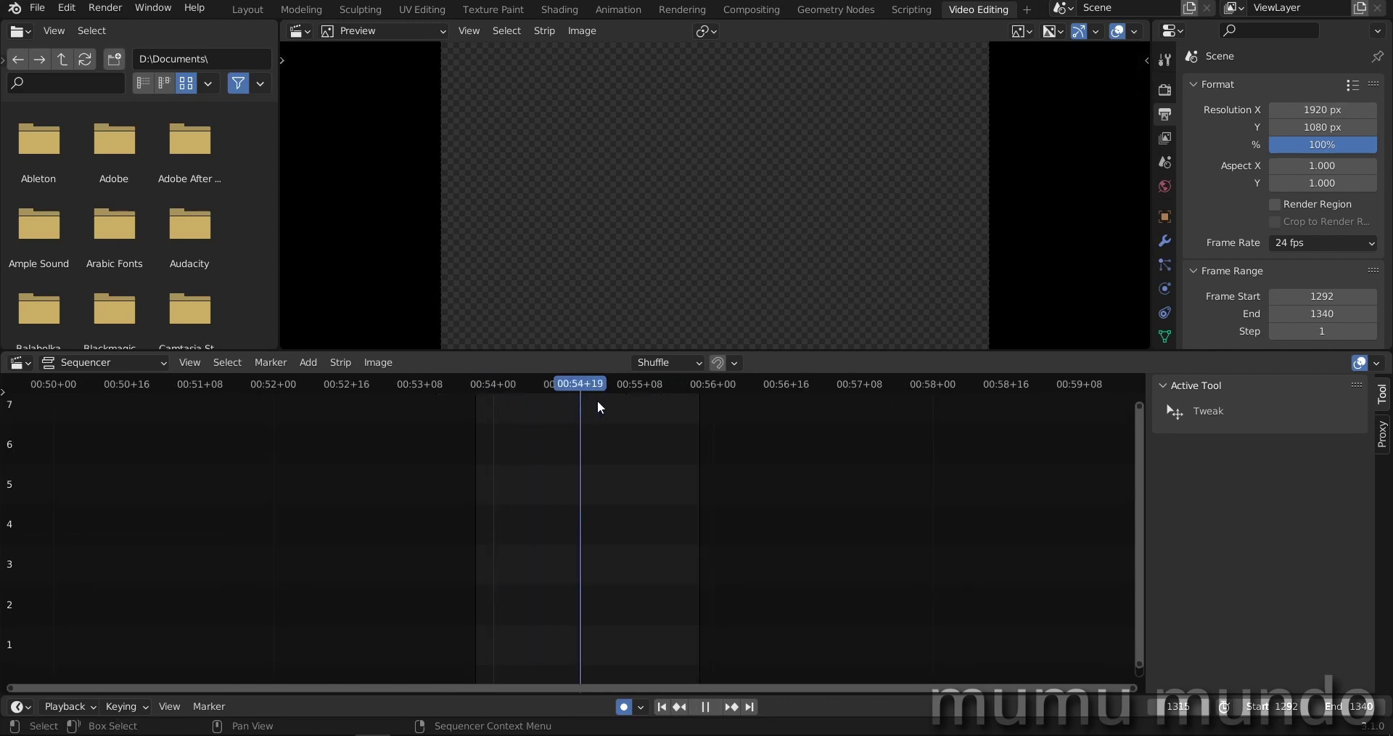
- Add all JPG images from the masking\seq01 folder as an image strip and align it to the playback range
click(308, 362)
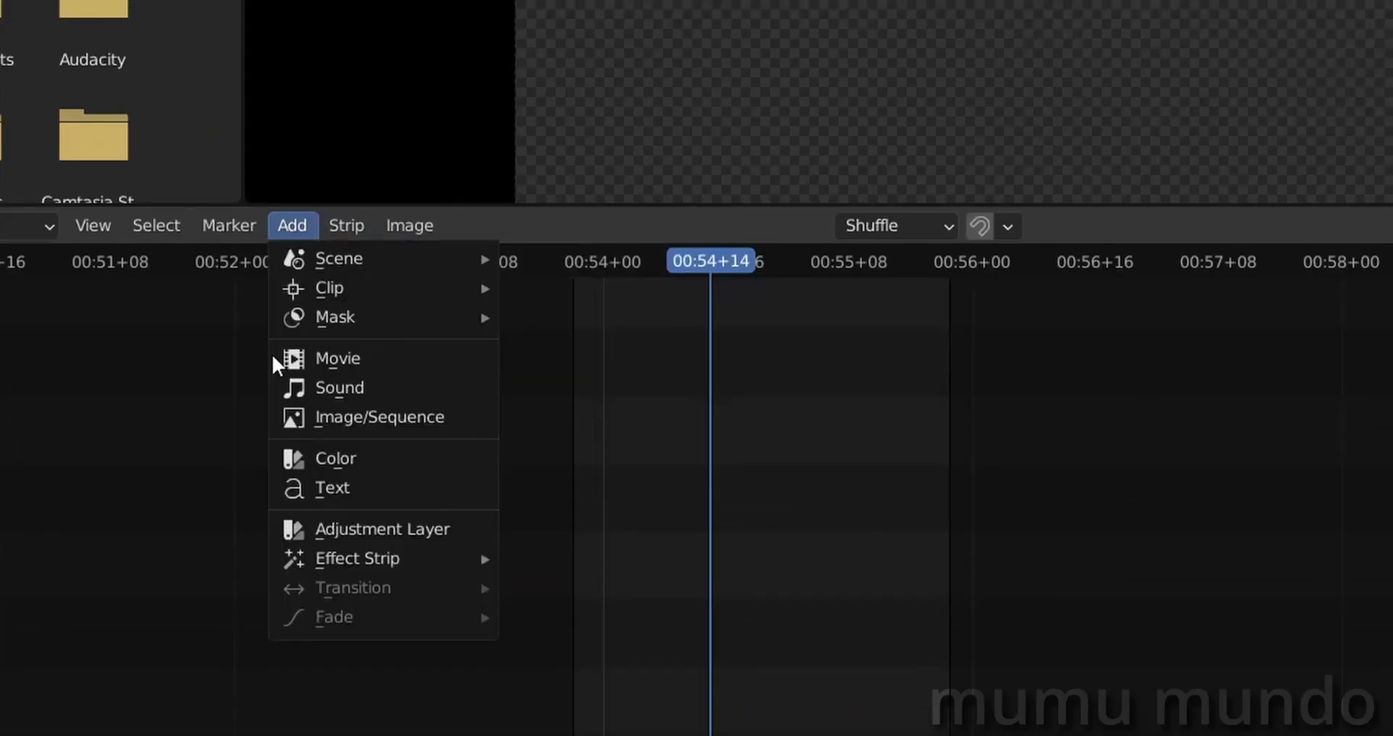
click(390, 417)
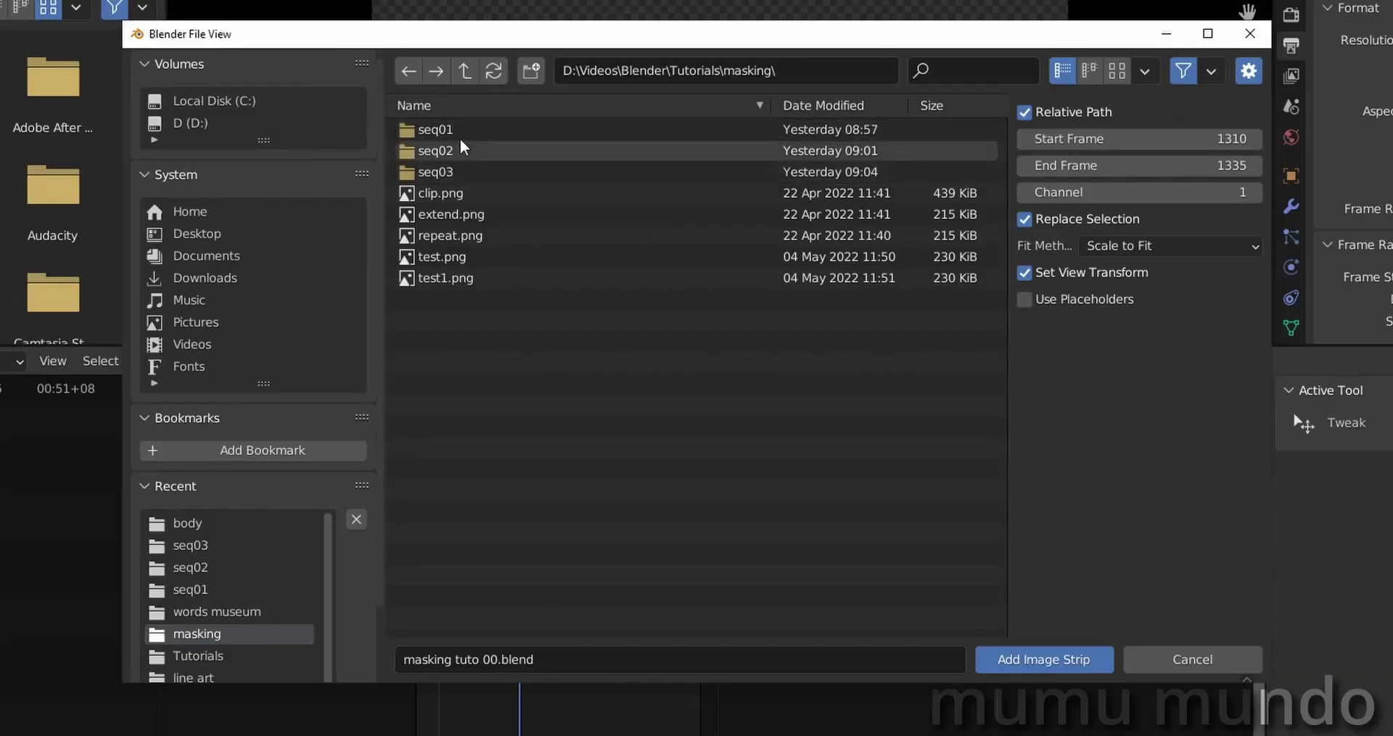
double_click(460, 129)
scroll(581, 312, down, 5)
scroll(582, 307, up, 3)
click(466, 72)
click(454, 154)
click(446, 174)
click(452, 138)
double_click(451, 137)
click(490, 137)
key(a)
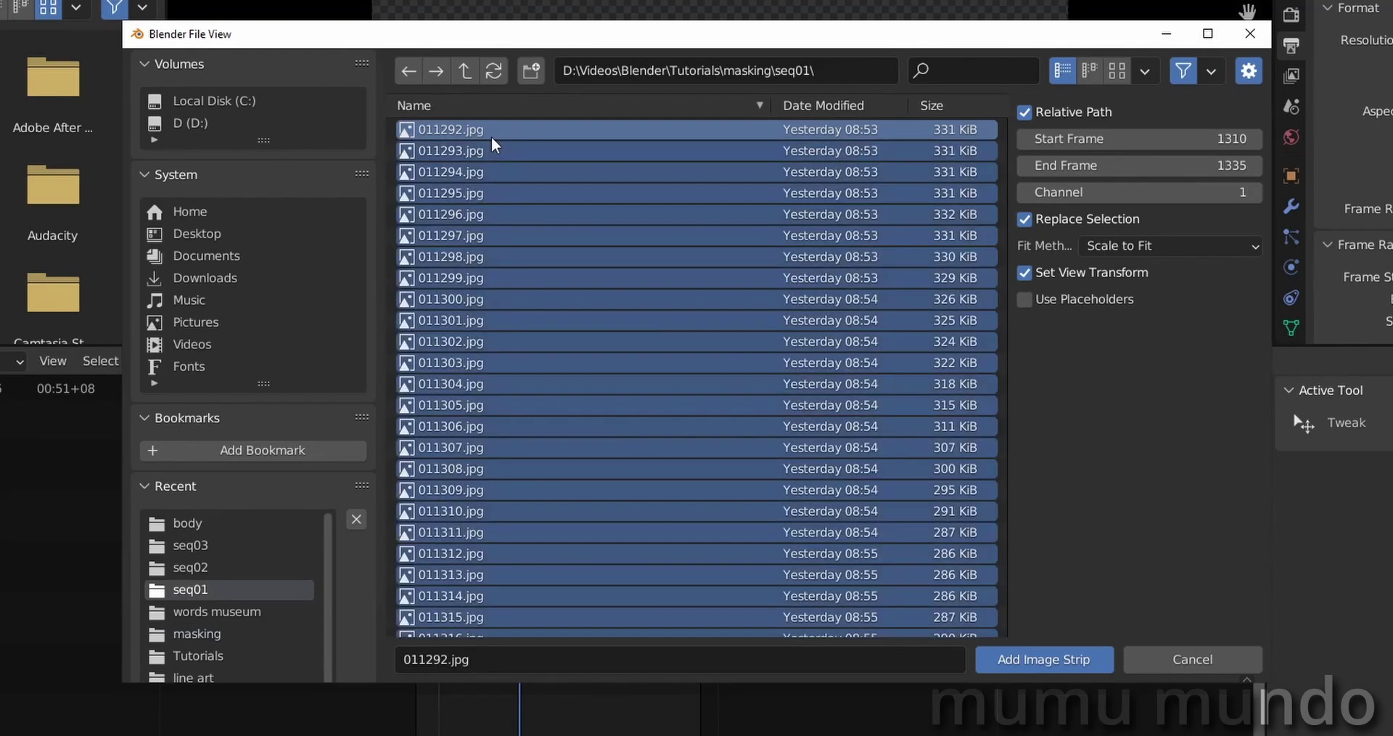
click(1033, 657)
drag(659, 727, 562, 669)
- Add all PNG images from the masking\seq02 folder as a second image strip
click(277, 365)
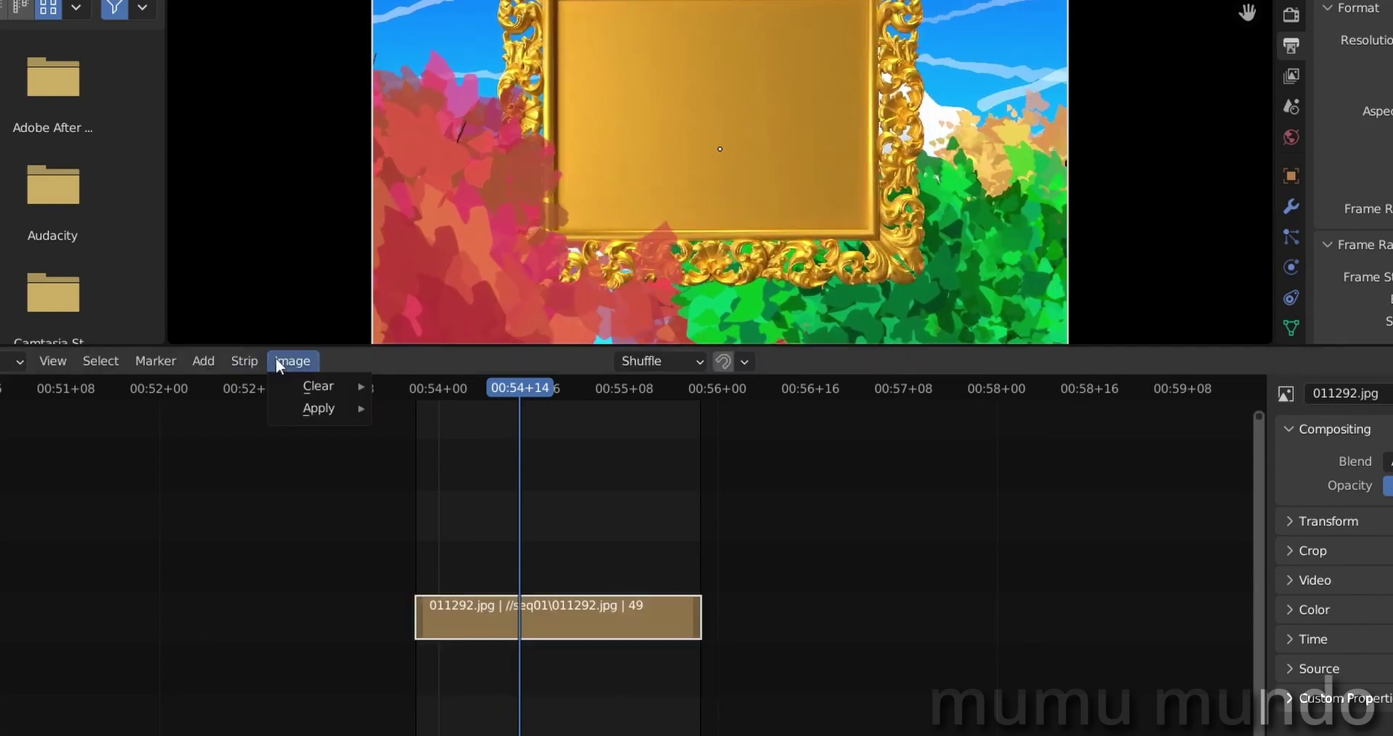
click(203, 361)
click(250, 508)
click(446, 198)
key(a)
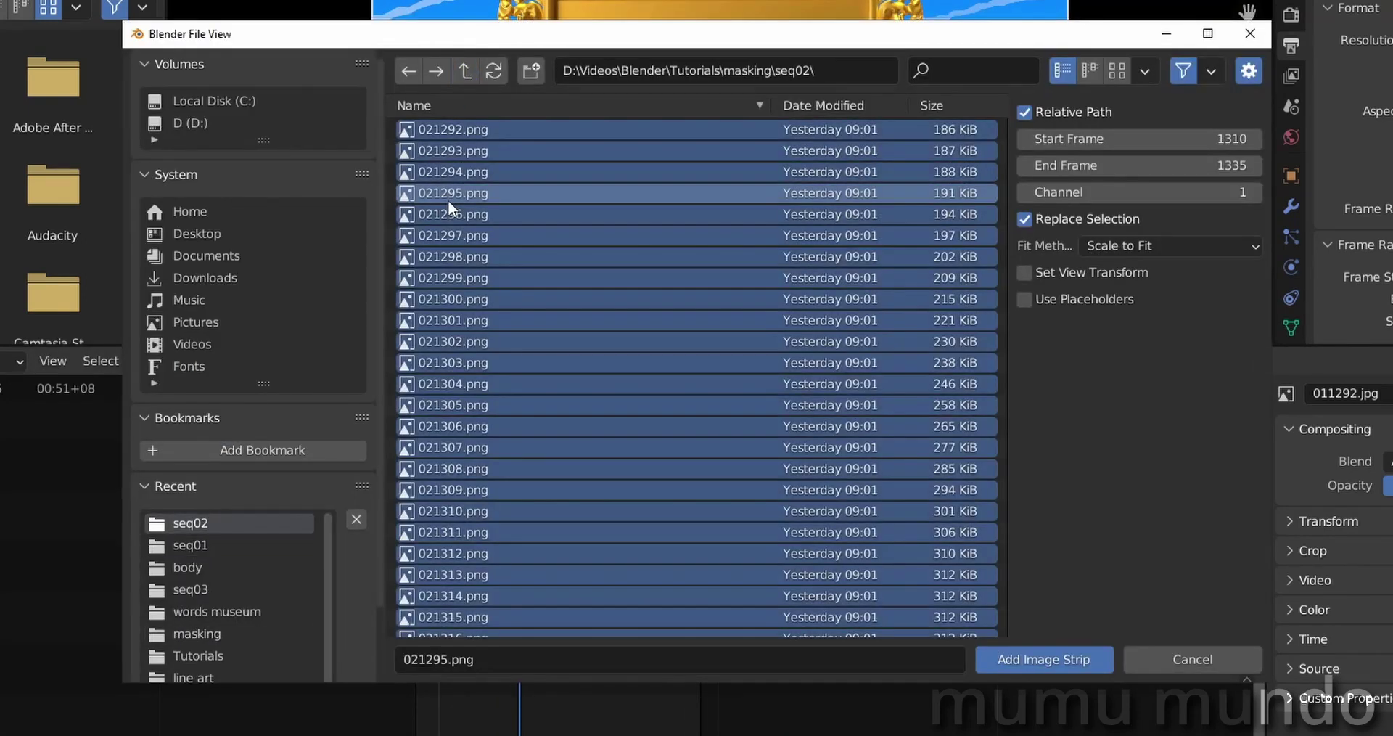
click(1000, 663)
drag(637, 716, 548, 666)
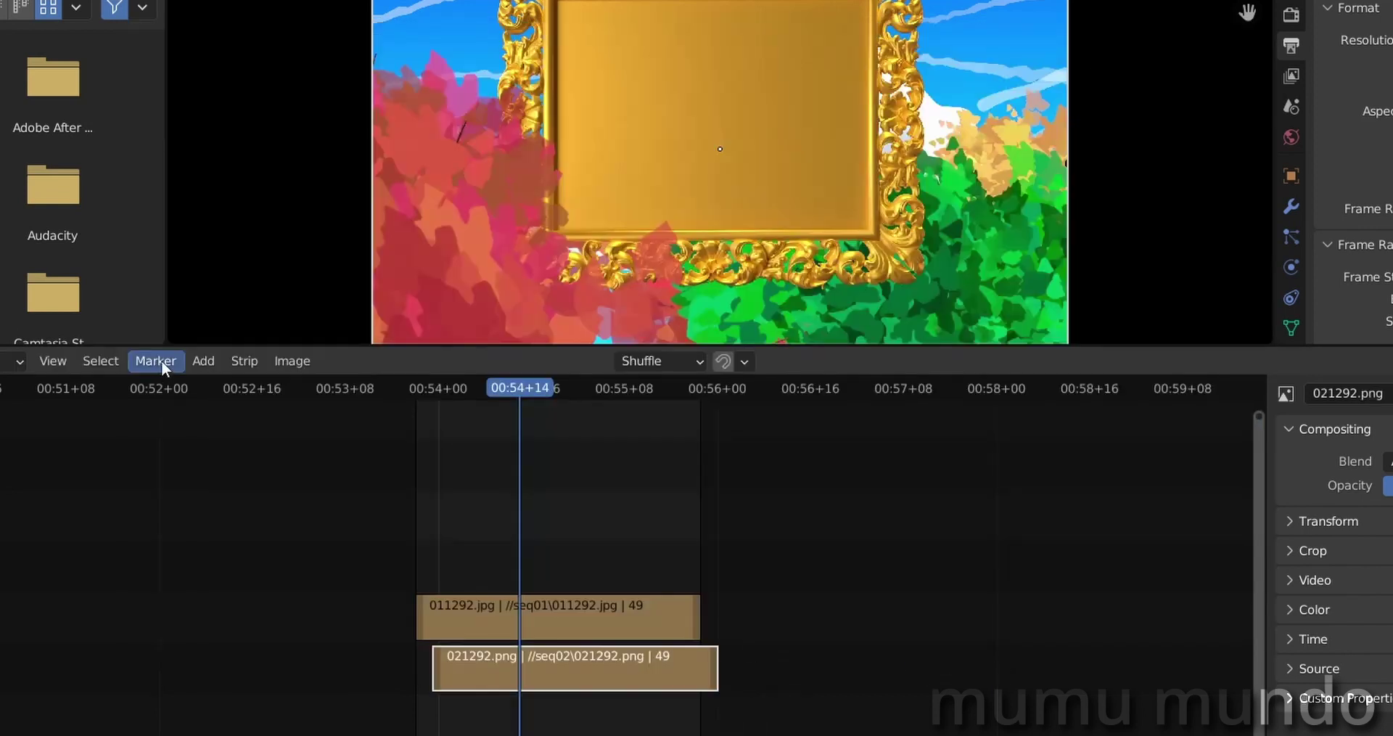
- Add the PNG images from the seq03 folder as a third image strip and spread out the strips
click(204, 361)
click(250, 505)
drag(563, 611, 754, 591)
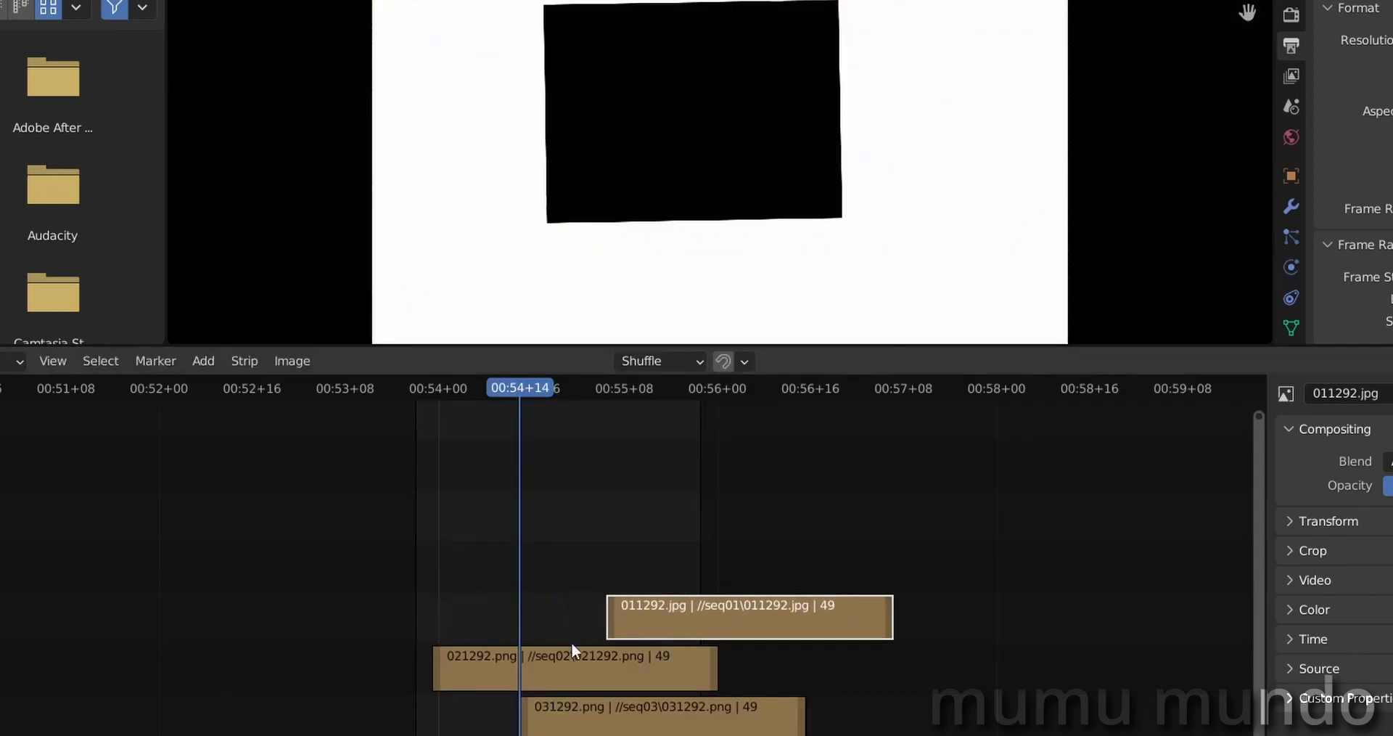
drag(544, 666, 534, 714)
click(771, 615)
drag(772, 615, 740, 529)
drag(529, 719, 551, 710)
- Align all three strips to frame 1292, with seq02 on channel 5, seq01 on channel 4 and seq03 on channel 3
drag(659, 521, 503, 521)
click(699, 655)
drag(699, 655, 544, 605)
mouse_move(591, 535)
mouse_down()
mouse_move(713, 535)
mouse_move(607, 536)
mouse_up()
drag(602, 623, 761, 444)
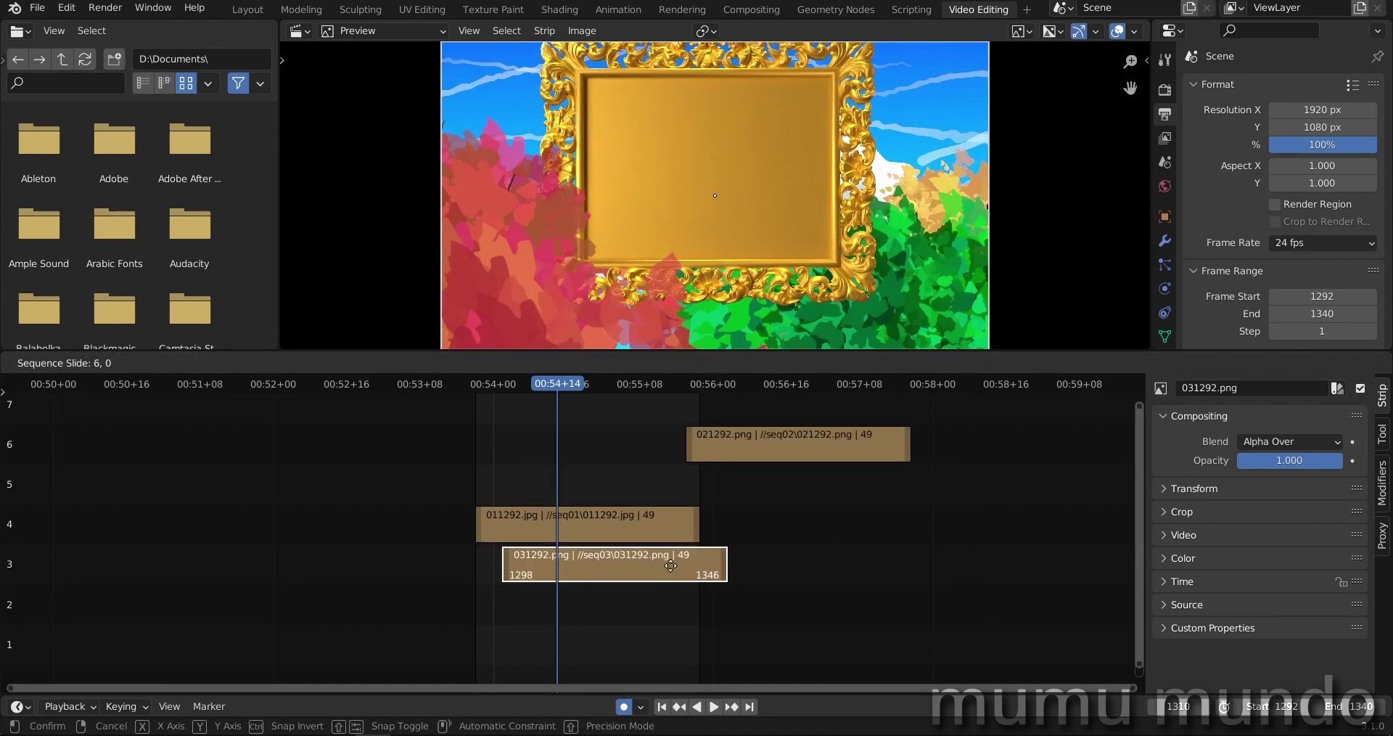
drag(666, 563, 640, 564)
drag(771, 445, 560, 486)
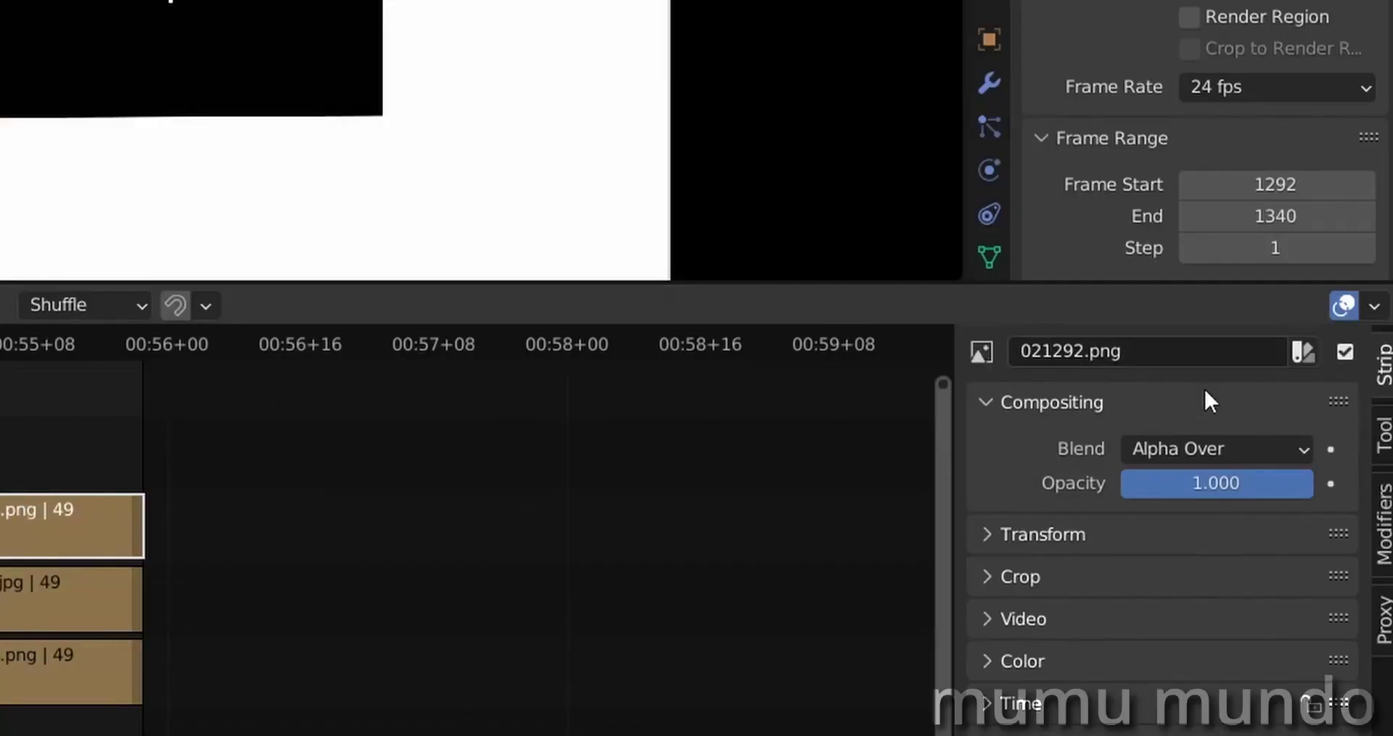
- Mute the 021292.png strip and add a Mask modifier to the 011292.jpg strip
click(1345, 352)
click(72, 607)
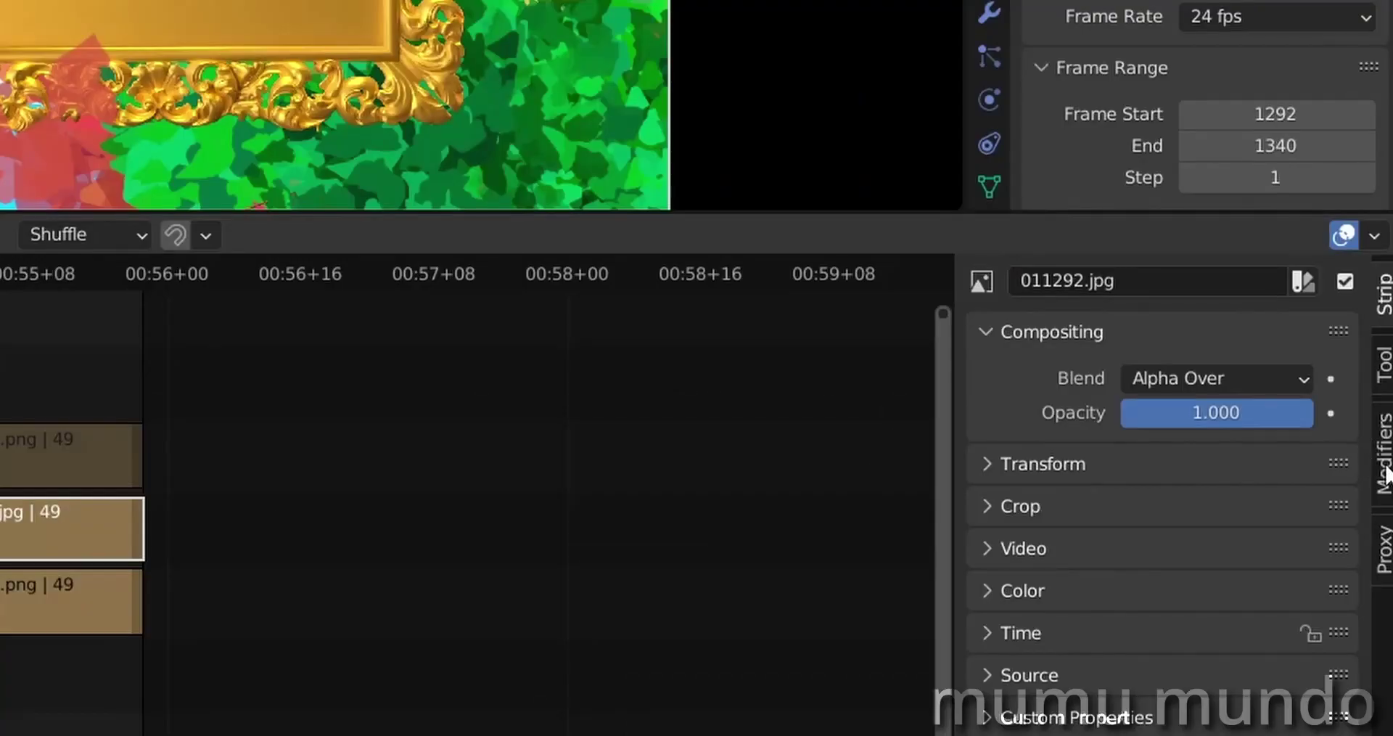
click(1384, 464)
click(1036, 363)
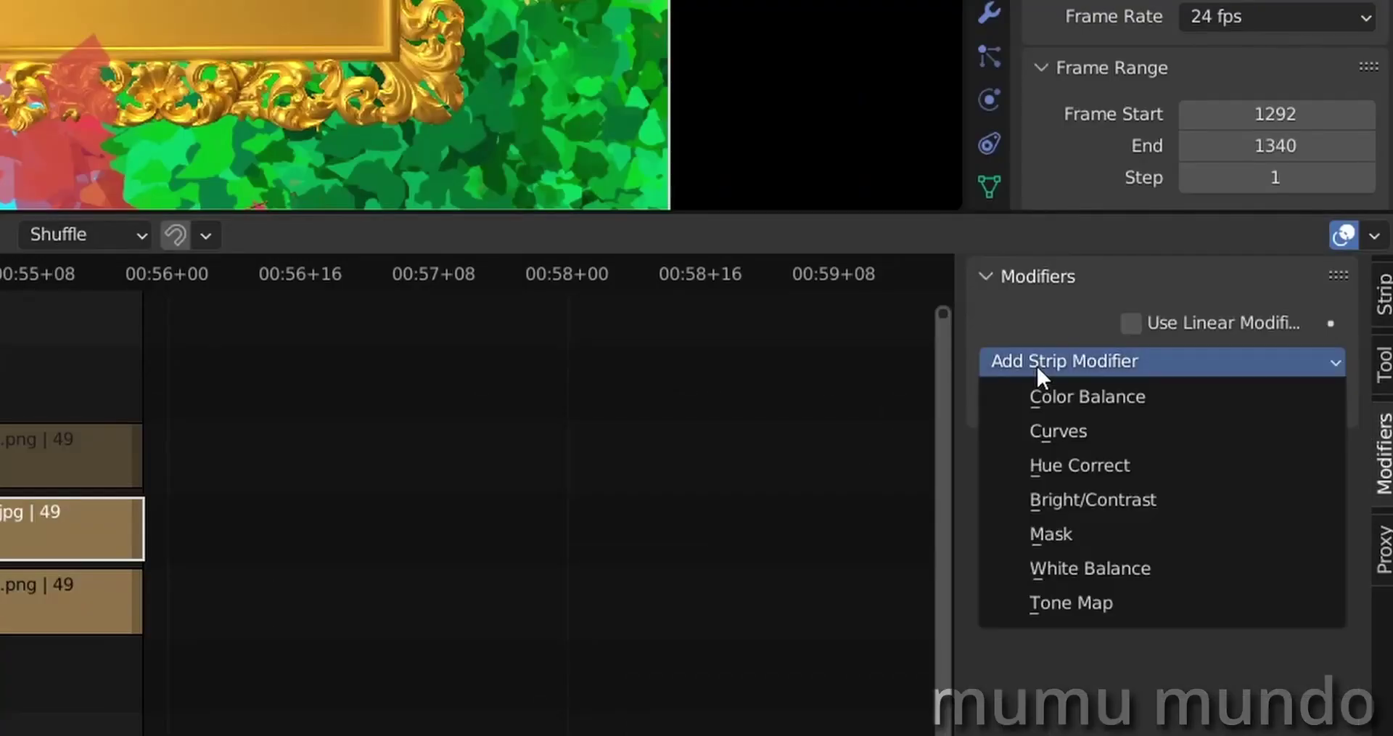
click(1019, 531)
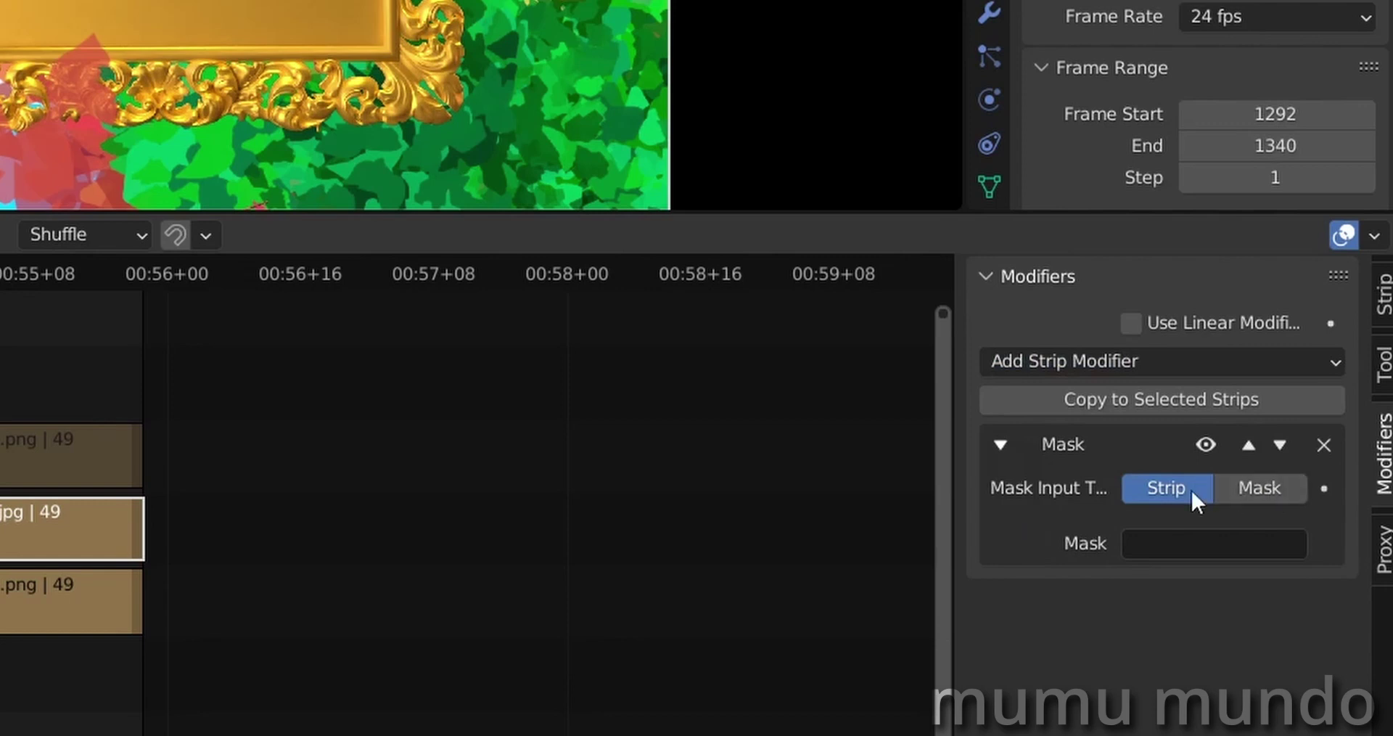
- Choose the 021292.png strip as the Mask modifier's mask
click(1156, 542)
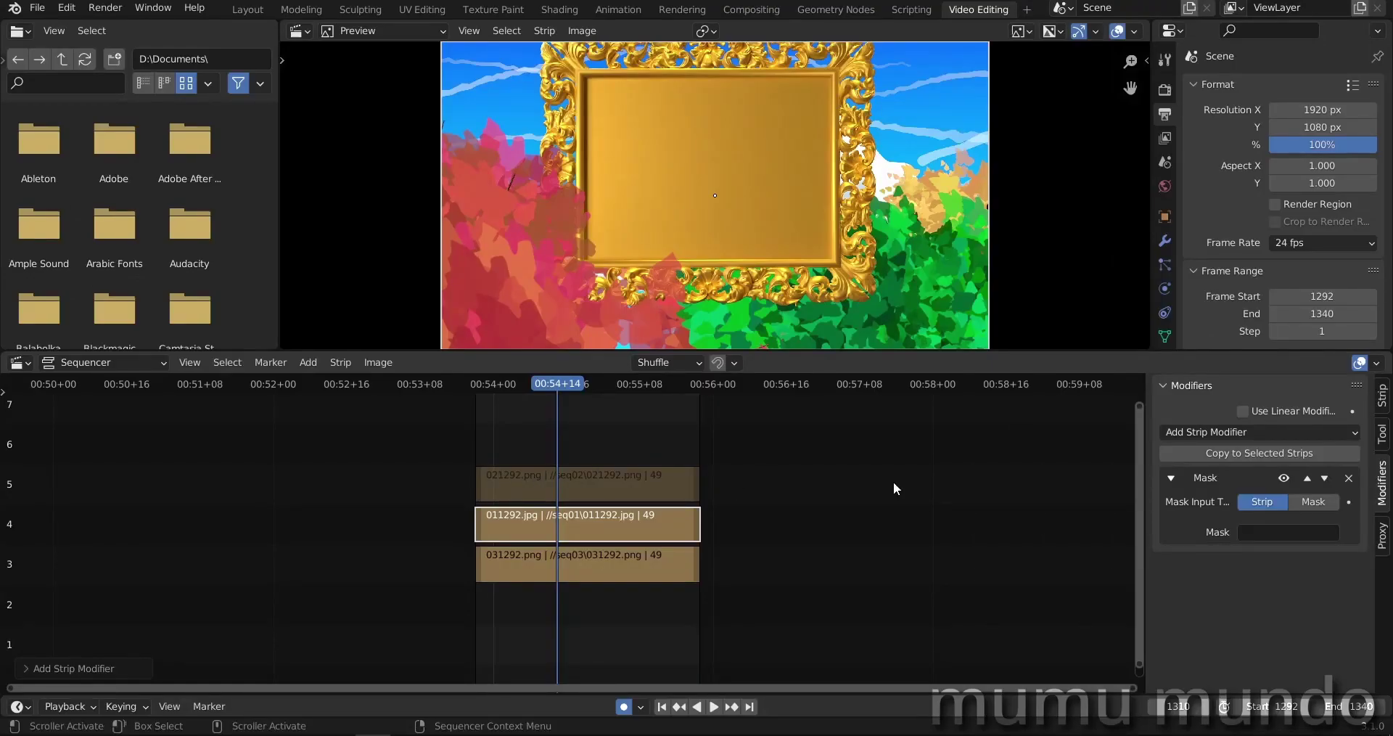
click(1274, 532)
click(1223, 575)
- Go to frame 1320 and examine the masked edges around the girl, the leaves and the golden frame
drag(573, 384, 602, 388)
scroll(717, 245, up, 5)
middle_drag(716, 240, 766, 260)
scroll(748, 274, up, 2)
scroll(748, 275, down, 3)
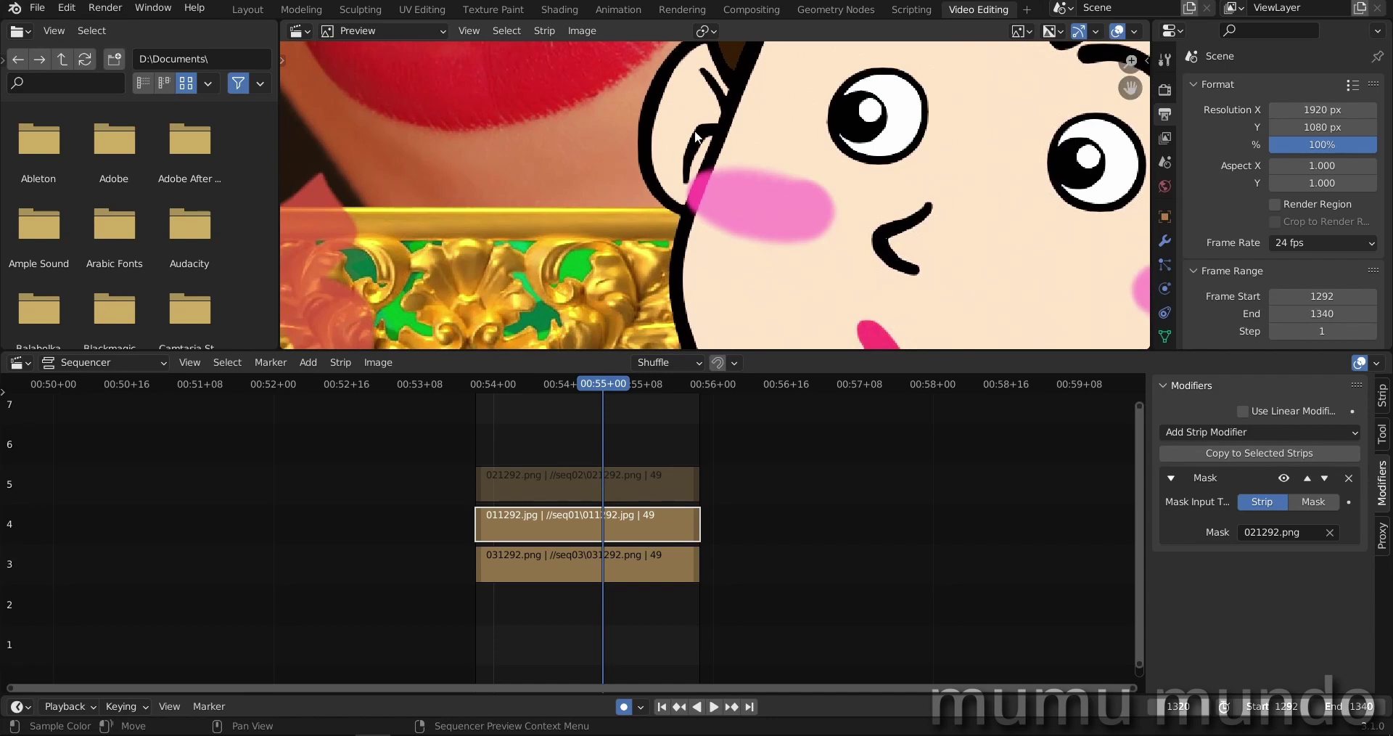
scroll(647, 233, up, 5)
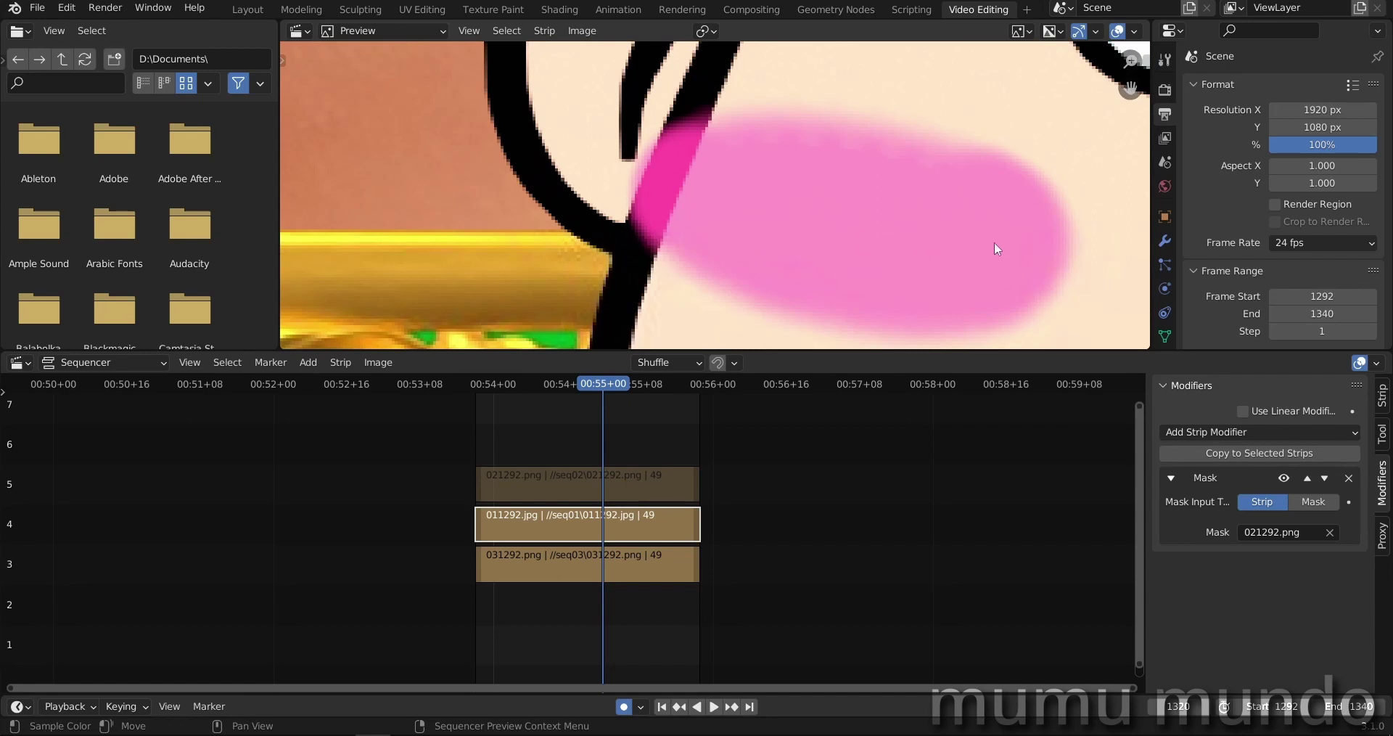
scroll(596, 174, down, 4)
scroll(501, 190, up, 5)
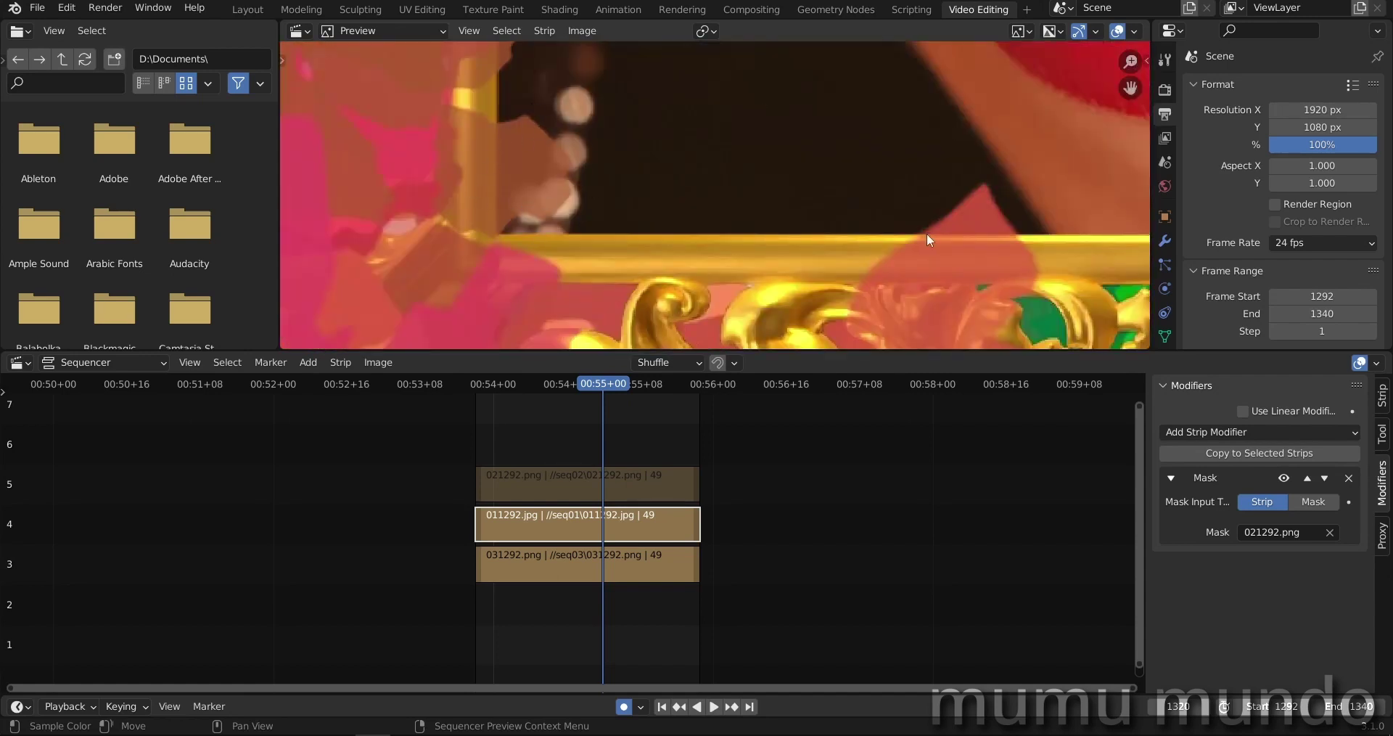
scroll(717, 206, down, 6)
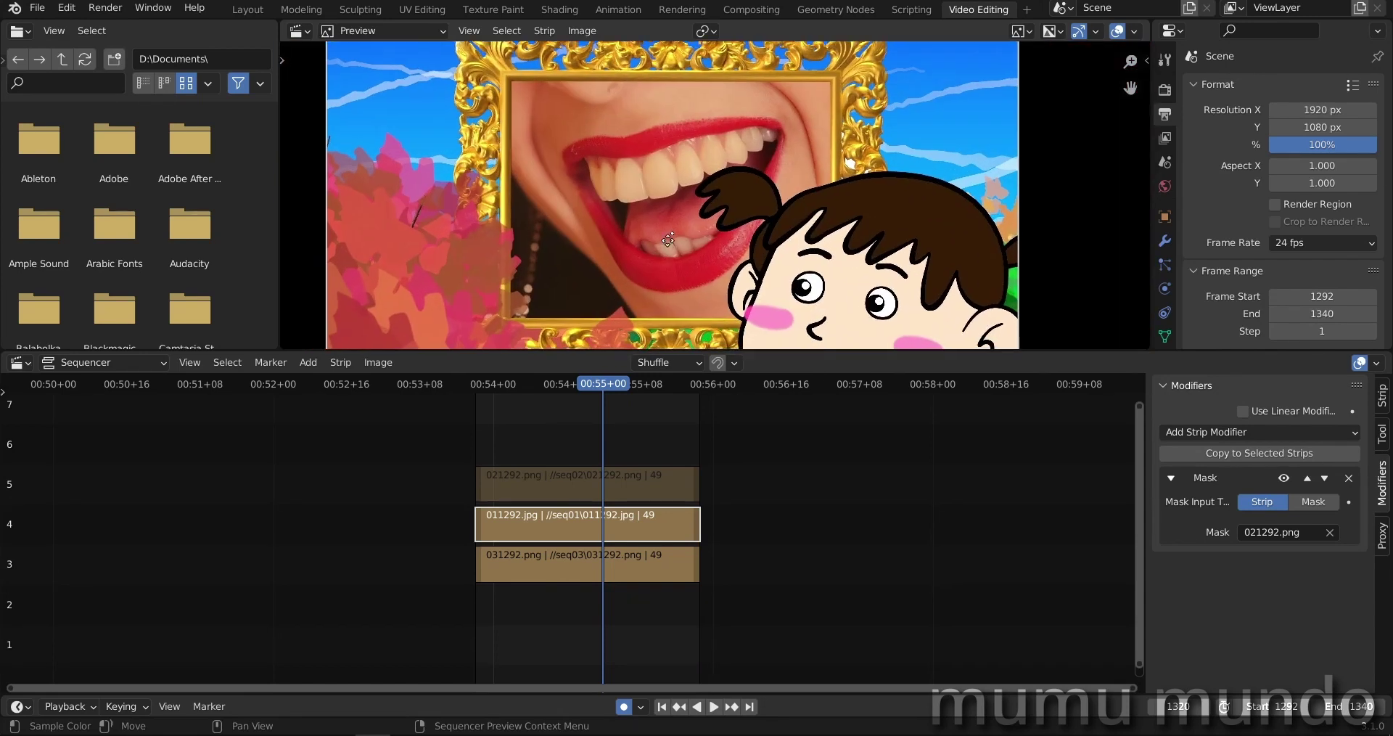
scroll(668, 240, up, 1)
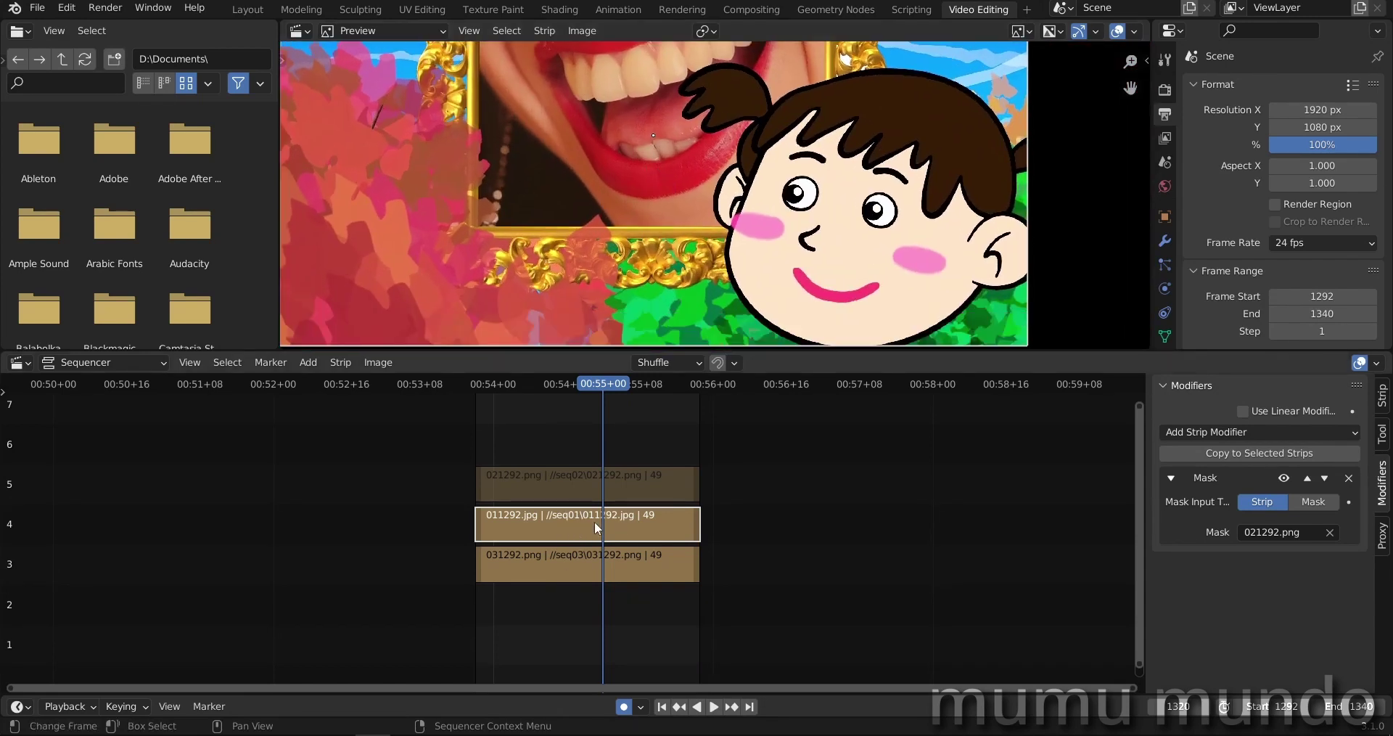
- Try the Cross blend mode on the 011292.jpg strip and return it to Alpha Over
click(1382, 397)
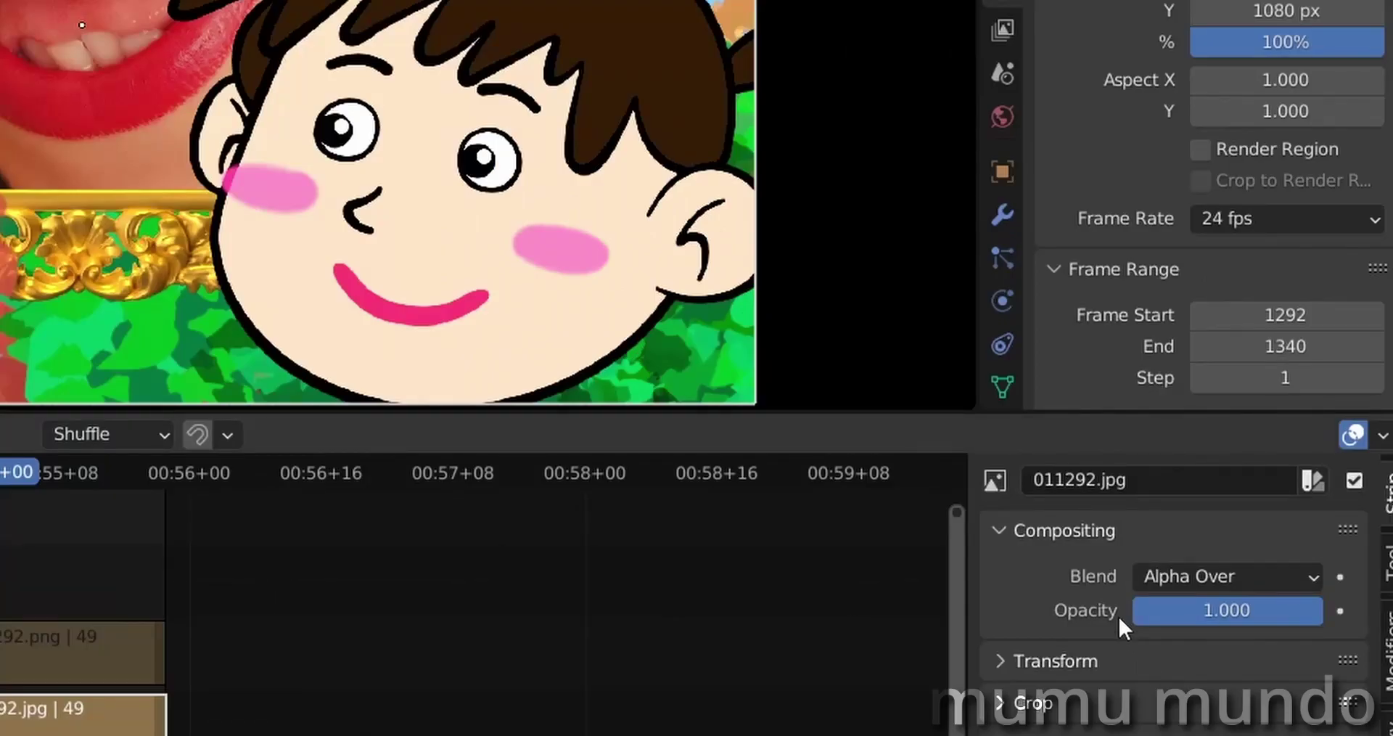
click(1180, 576)
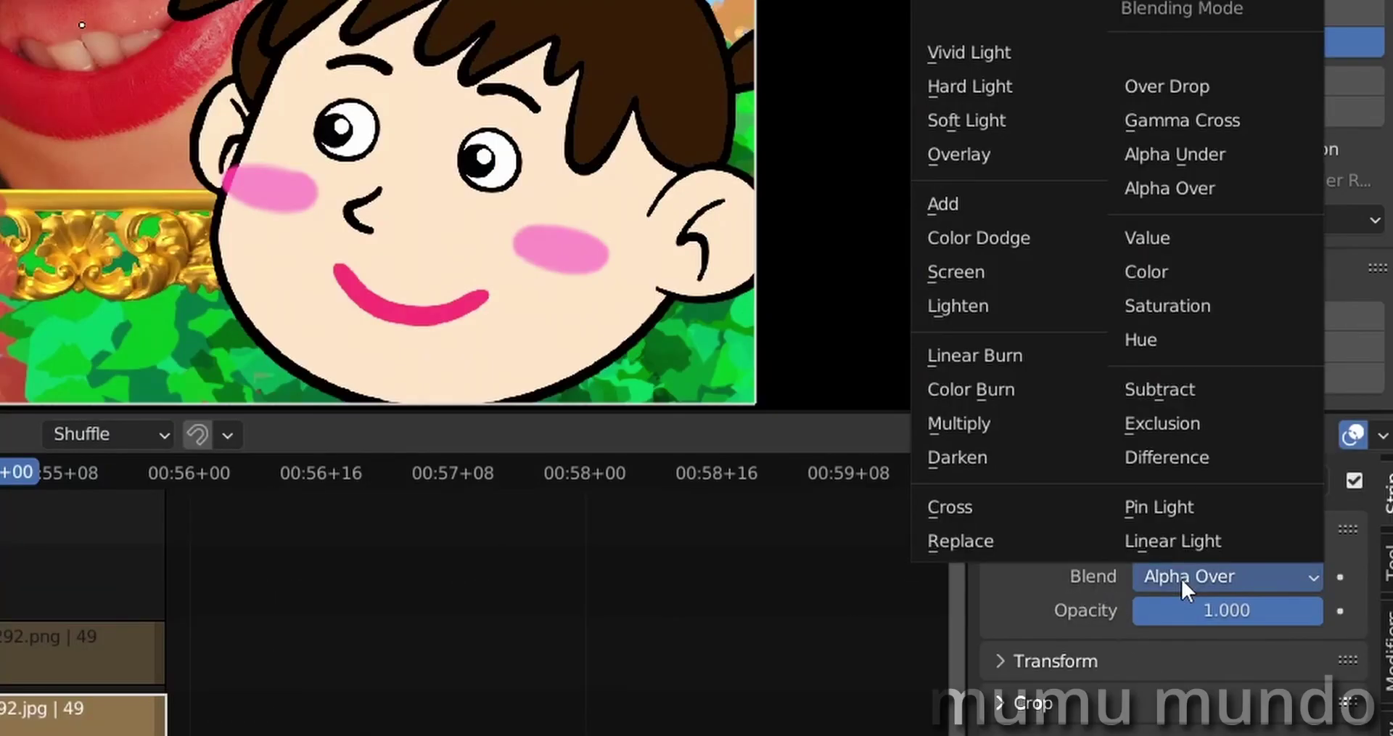
click(1169, 584)
click(1182, 577)
click(984, 501)
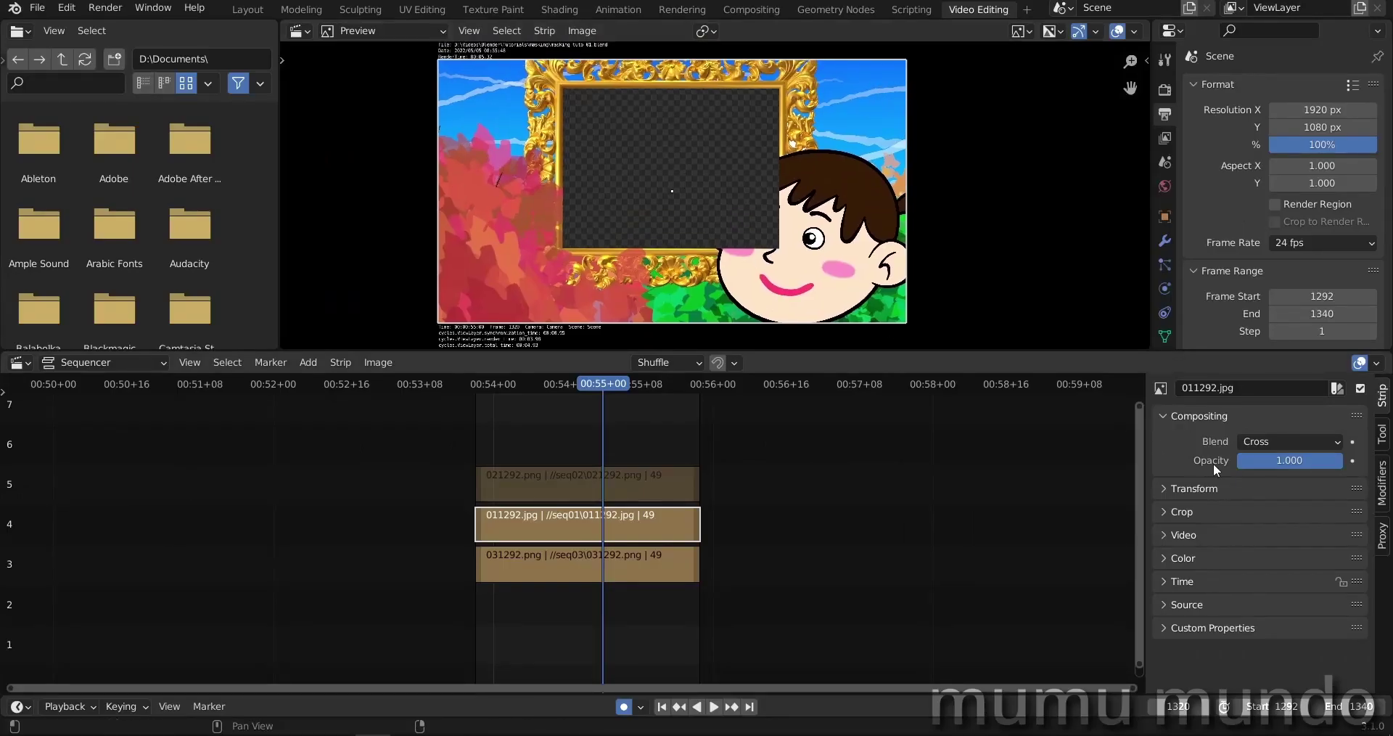
click(1165, 576)
click(1250, 226)
- Play the preview briefly to frame 1322 and examine the leaves and the golden frame's edges up close
key(space)
key(space)
scroll(398, 267, up, 3)
middle_drag(399, 261, 671, 265)
scroll(502, 260, up, 5)
middle_drag(447, 242, 502, 241)
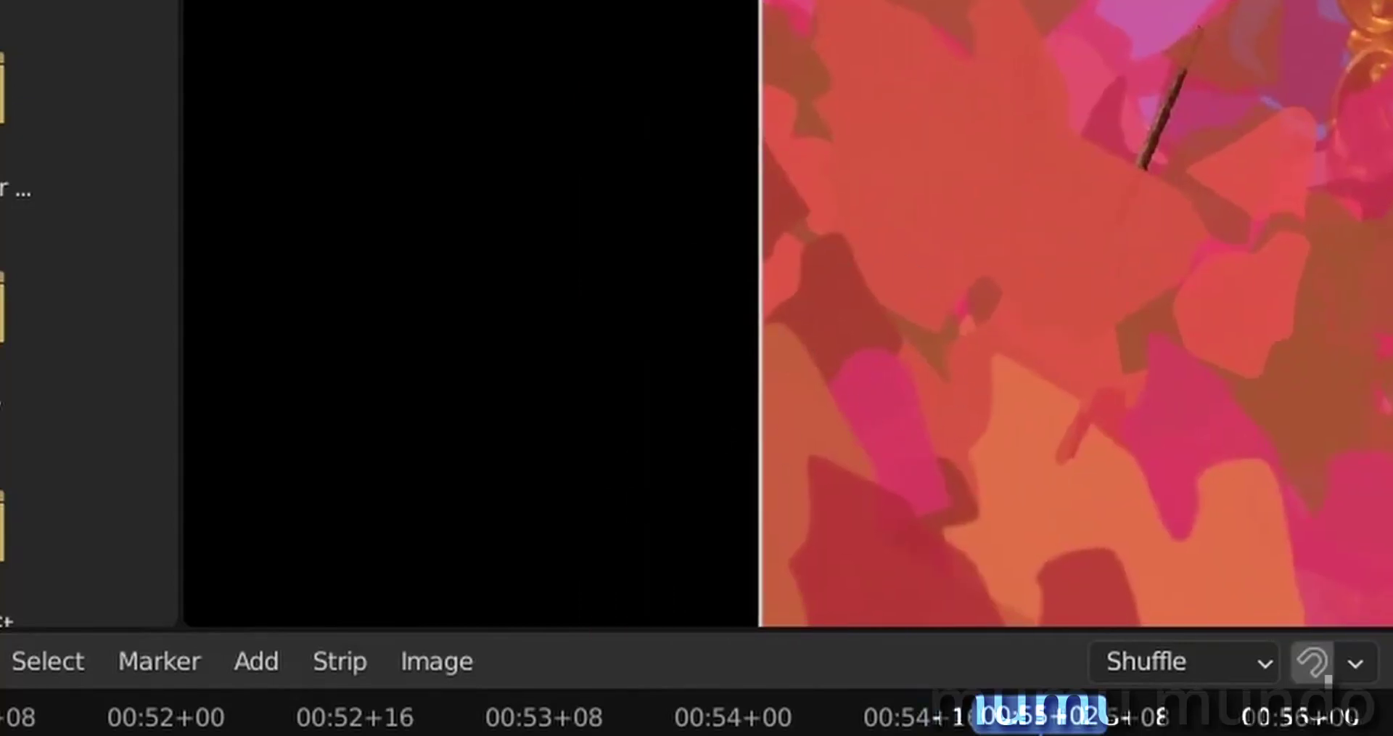
scroll(1355, 507, down, 6)
middle_drag(1355, 500, 787, 247)
middle_drag(1329, 123, 1217, 240)
middle_drag(910, 283, 692, 255)
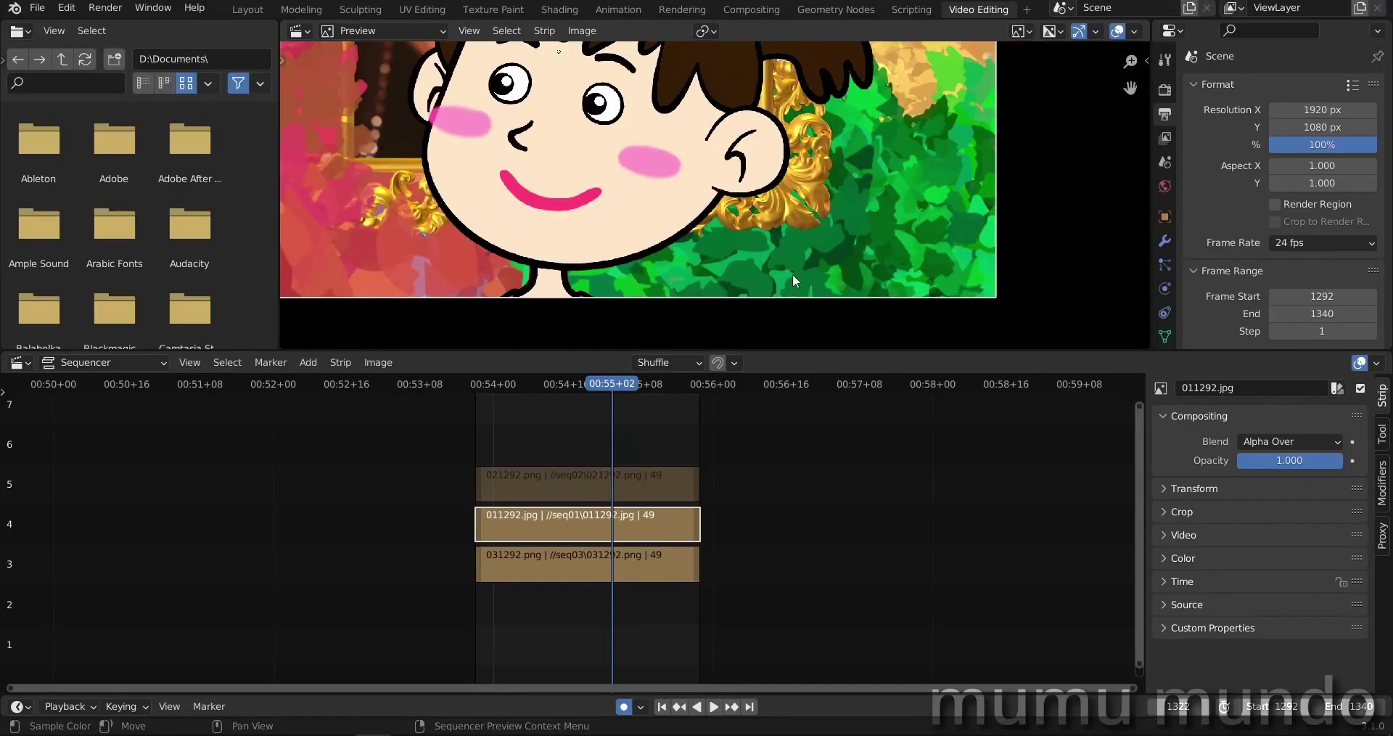
middle_drag(687, 90, 689, 148)
- Render frame 1322 as an image and examine the masked edges around the girl, leaves and golden frame
click(681, 10)
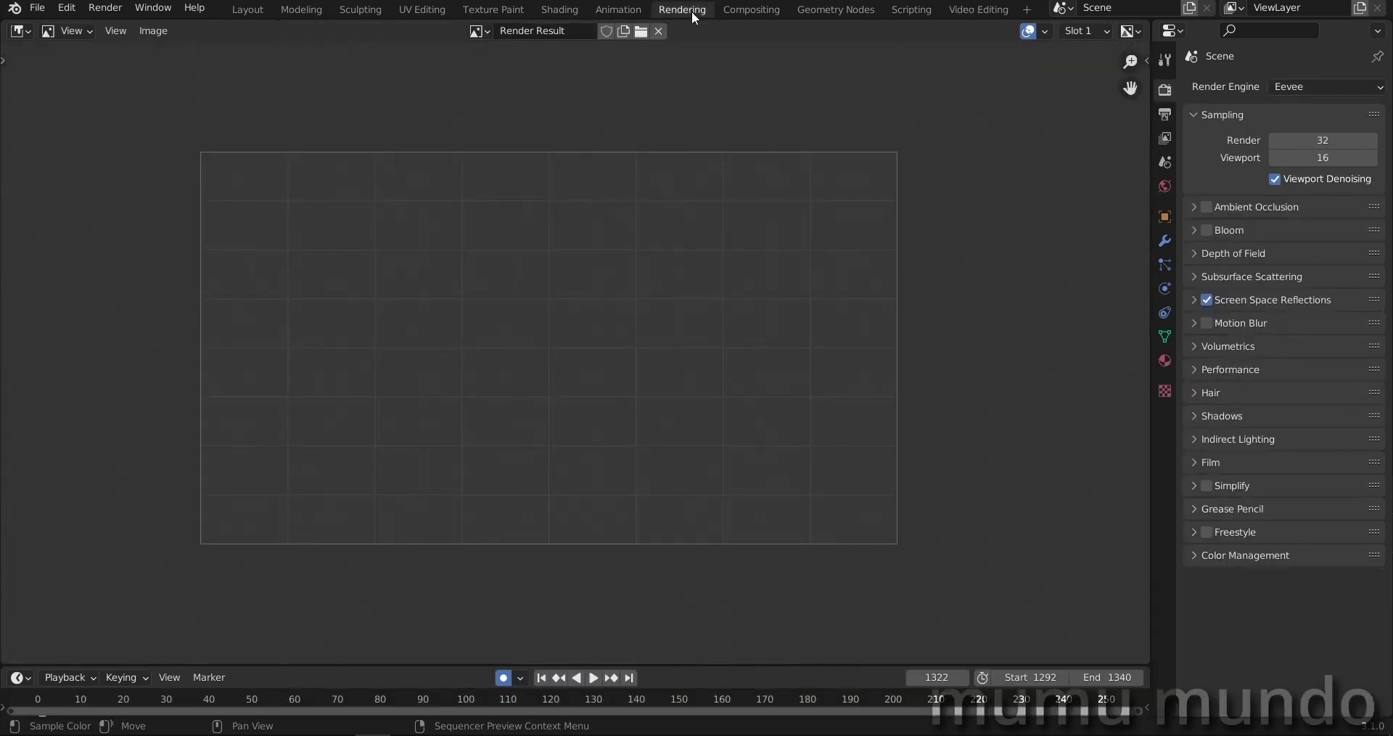
key(F12)
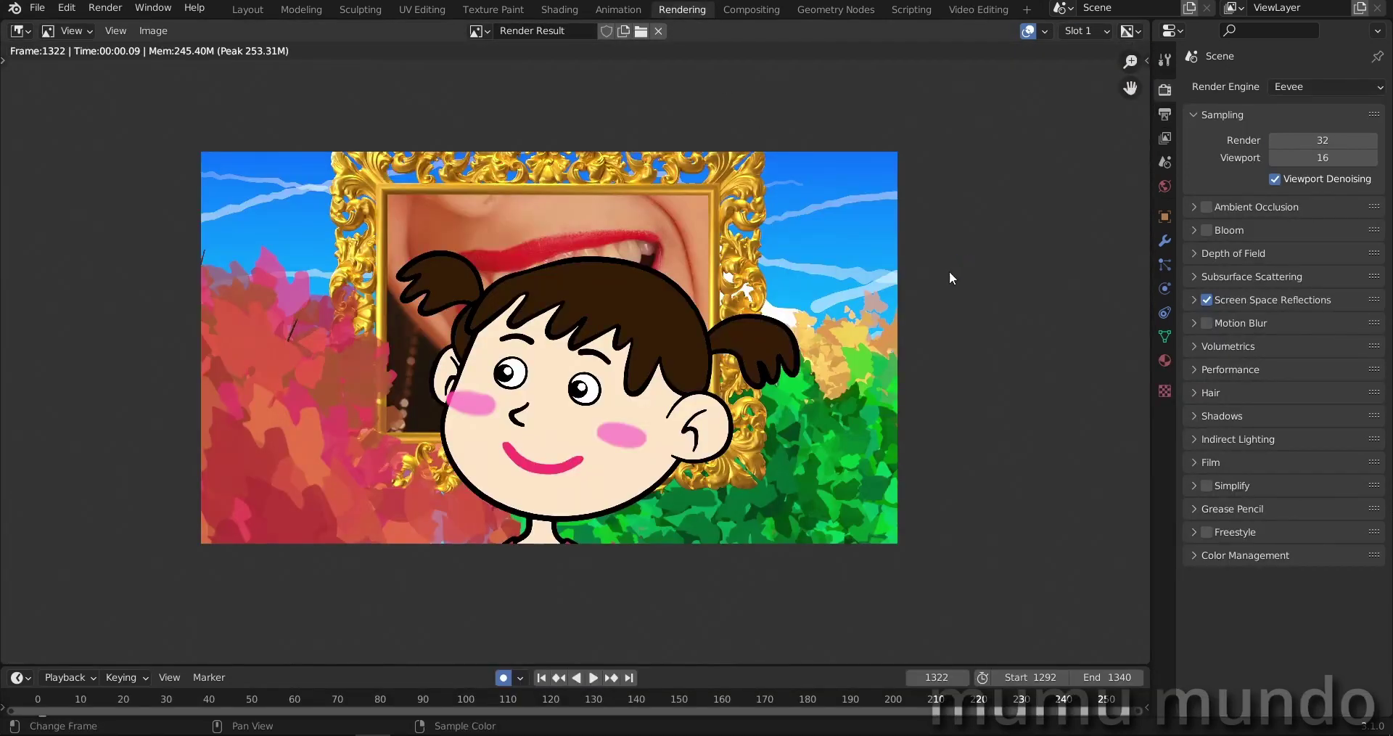
scroll(756, 346, up, 8)
scroll(883, 235, down, 8)
scroll(738, 287, up, 5)
scroll(511, 361, down, 2)
scroll(516, 361, up, 1)
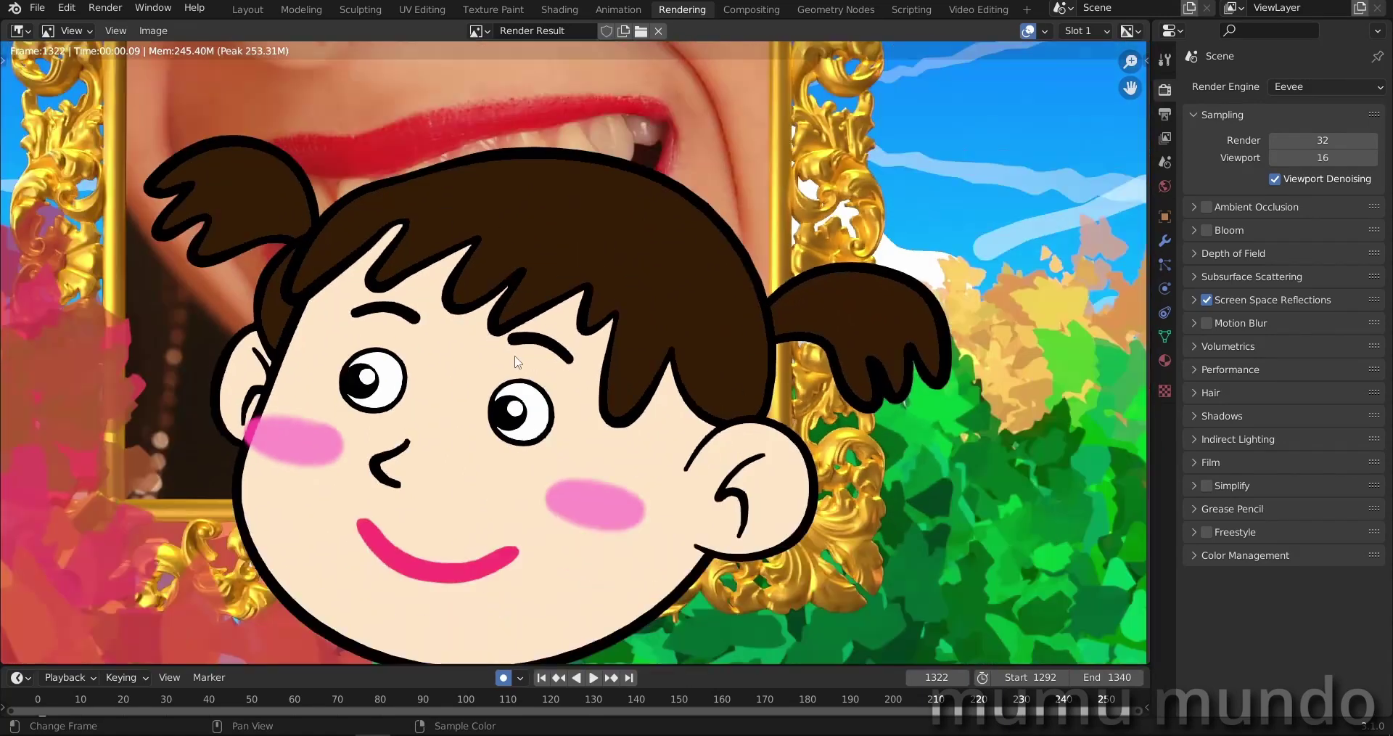
middle_drag(398, 414, 669, 333)
middle_drag(615, 433, 550, 385)
middle_drag(964, 241, 449, 452)
scroll(631, 339, down, 4)
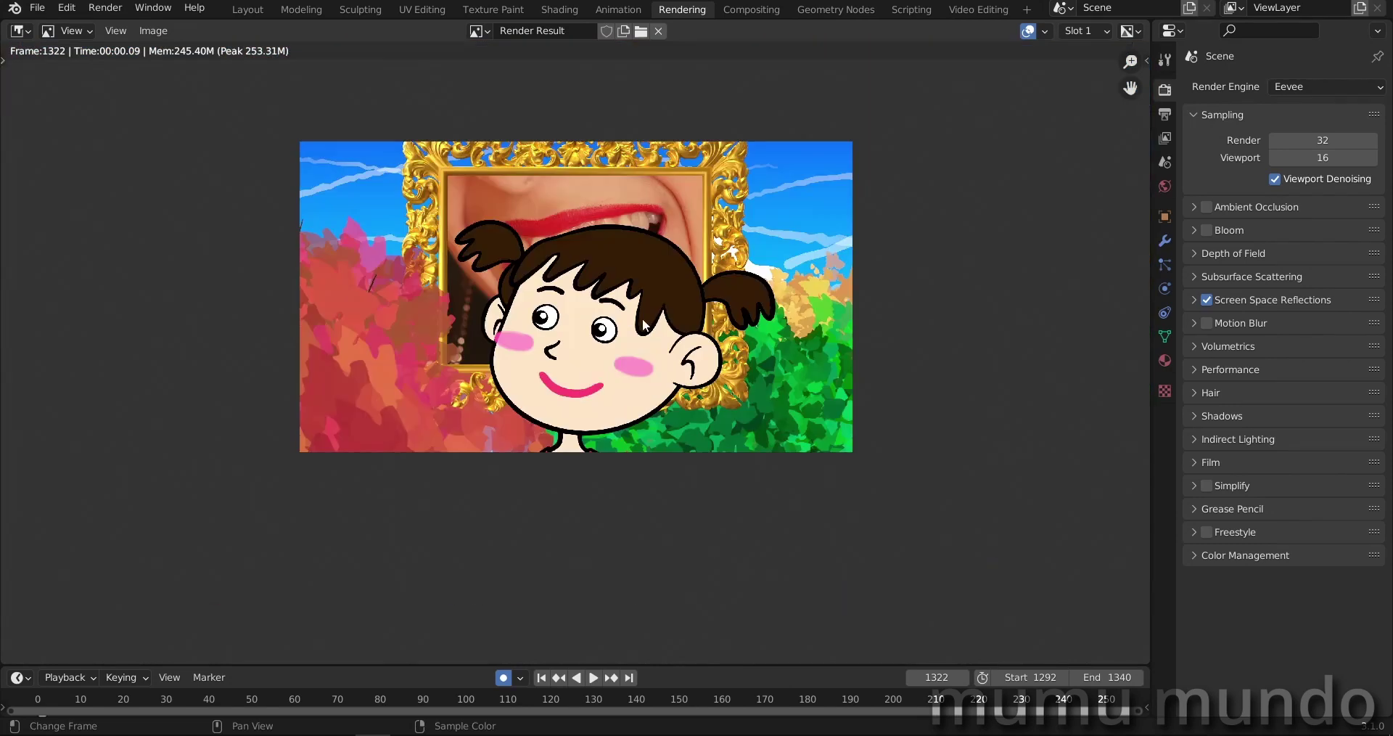
middle_drag(571, 347, 573, 377)
scroll(576, 383, up, 5)
scroll(580, 372, down, 3)
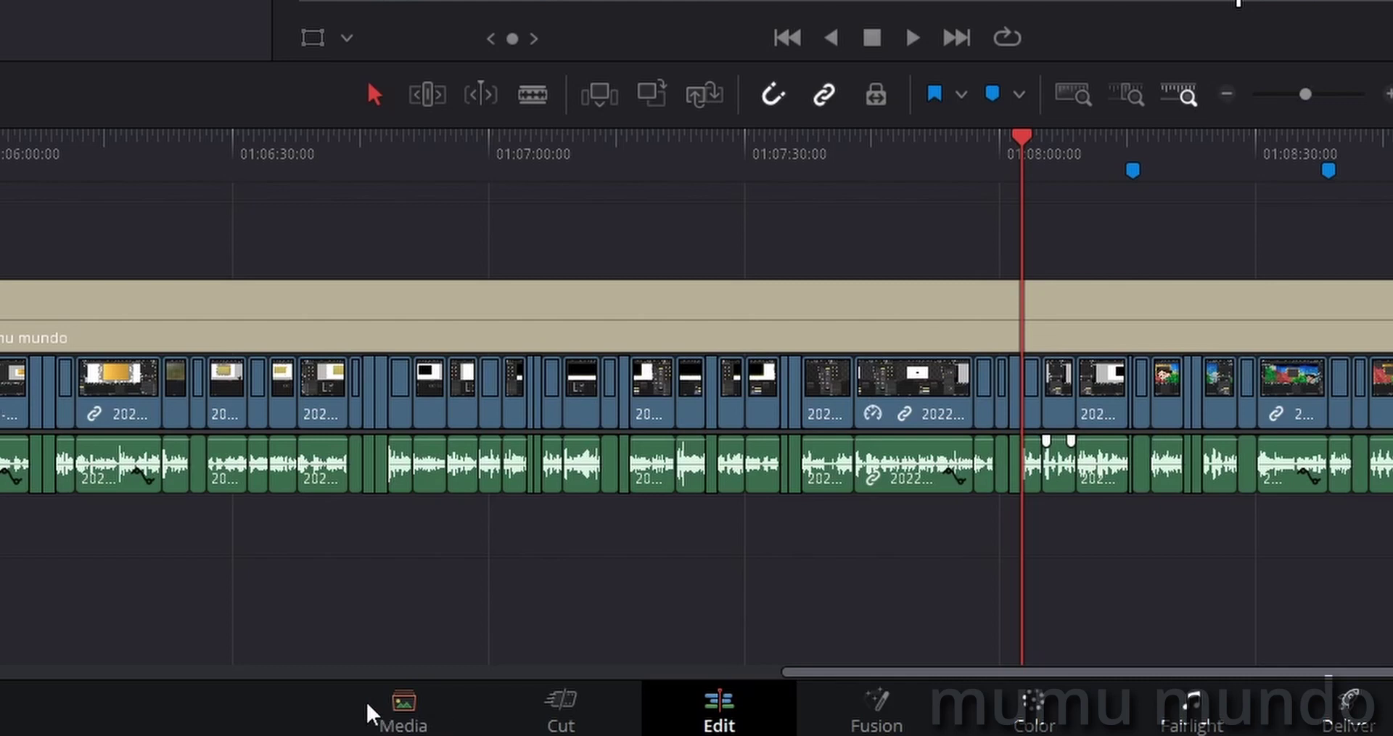
- On DaVinci Resolve's Media page, show seq03's files individually and return the Frame Display Mode to Sequence
click(397, 719)
click(931, 80)
mouse_move(929, 110)
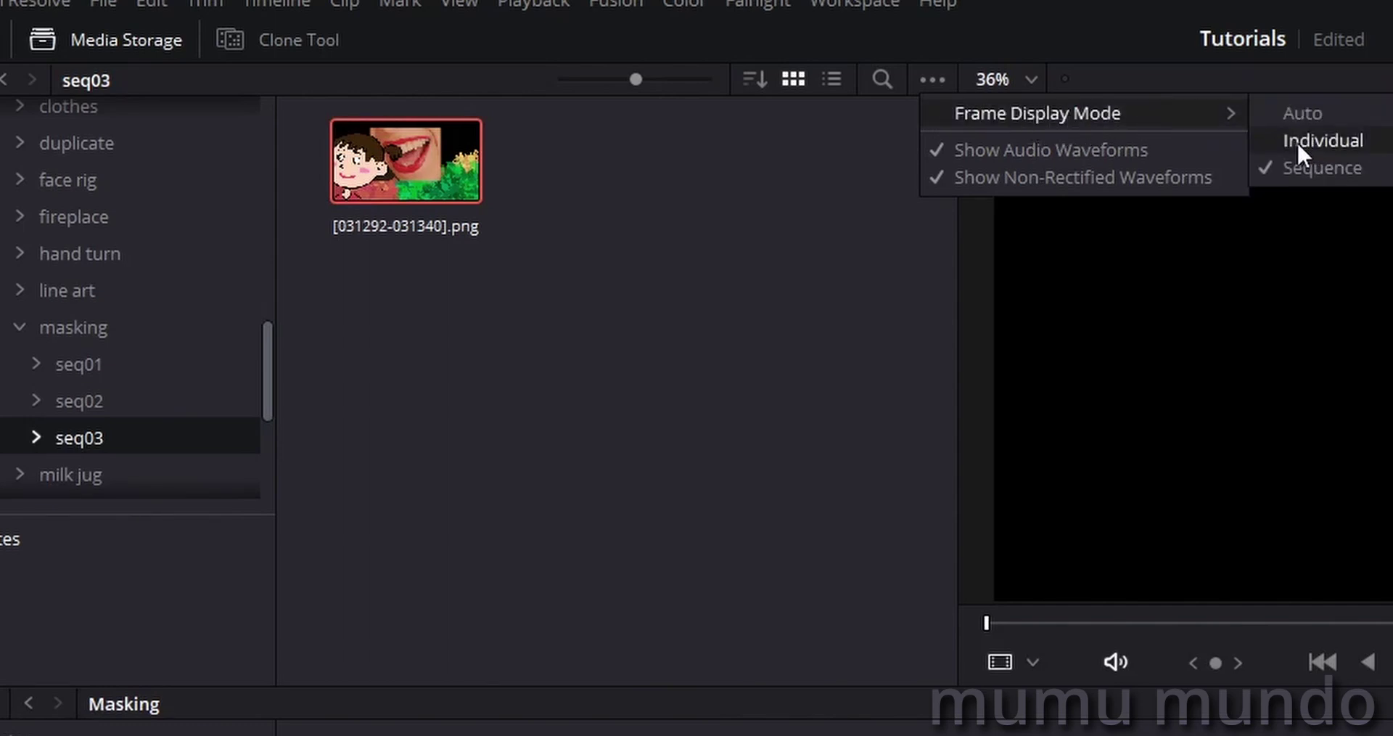
click(1302, 113)
scroll(785, 254, down, 8)
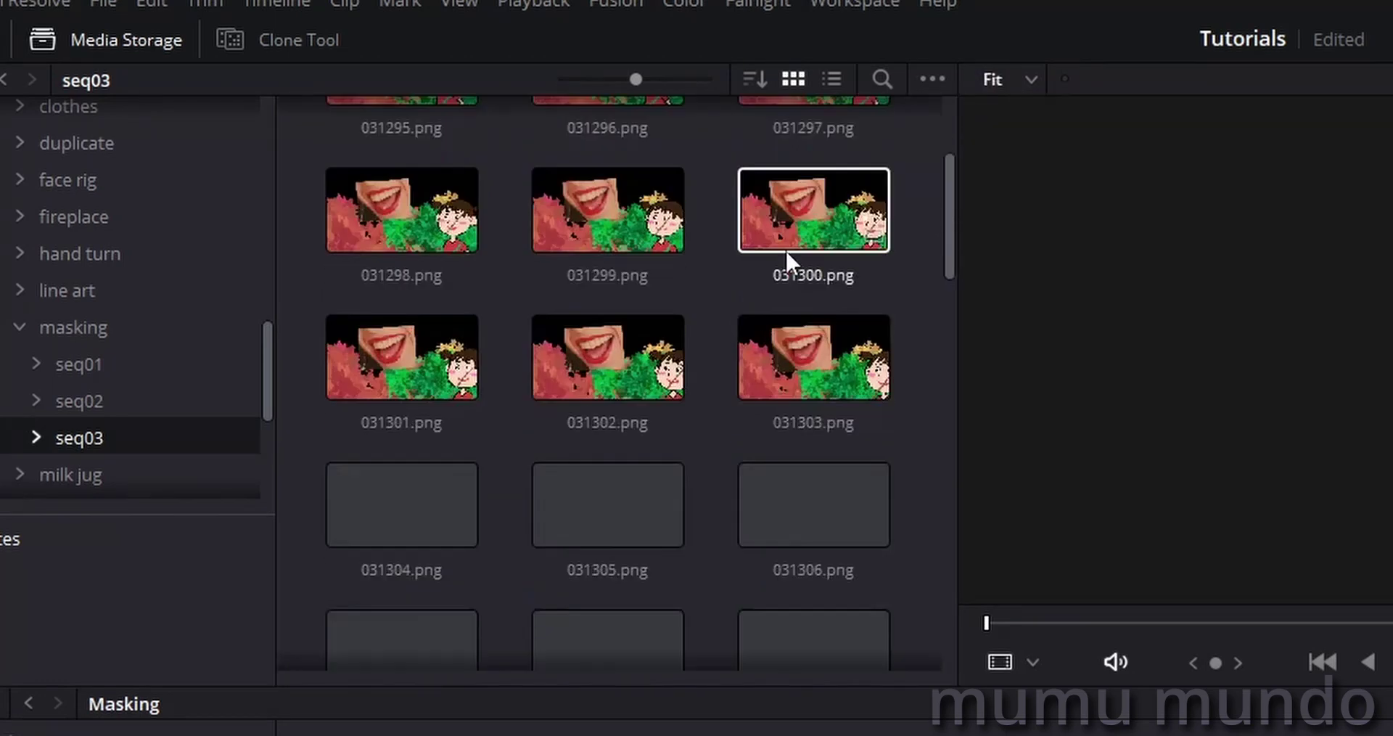
scroll(785, 272, up, 6)
click(933, 79)
mouse_move(1002, 116)
click(1317, 168)
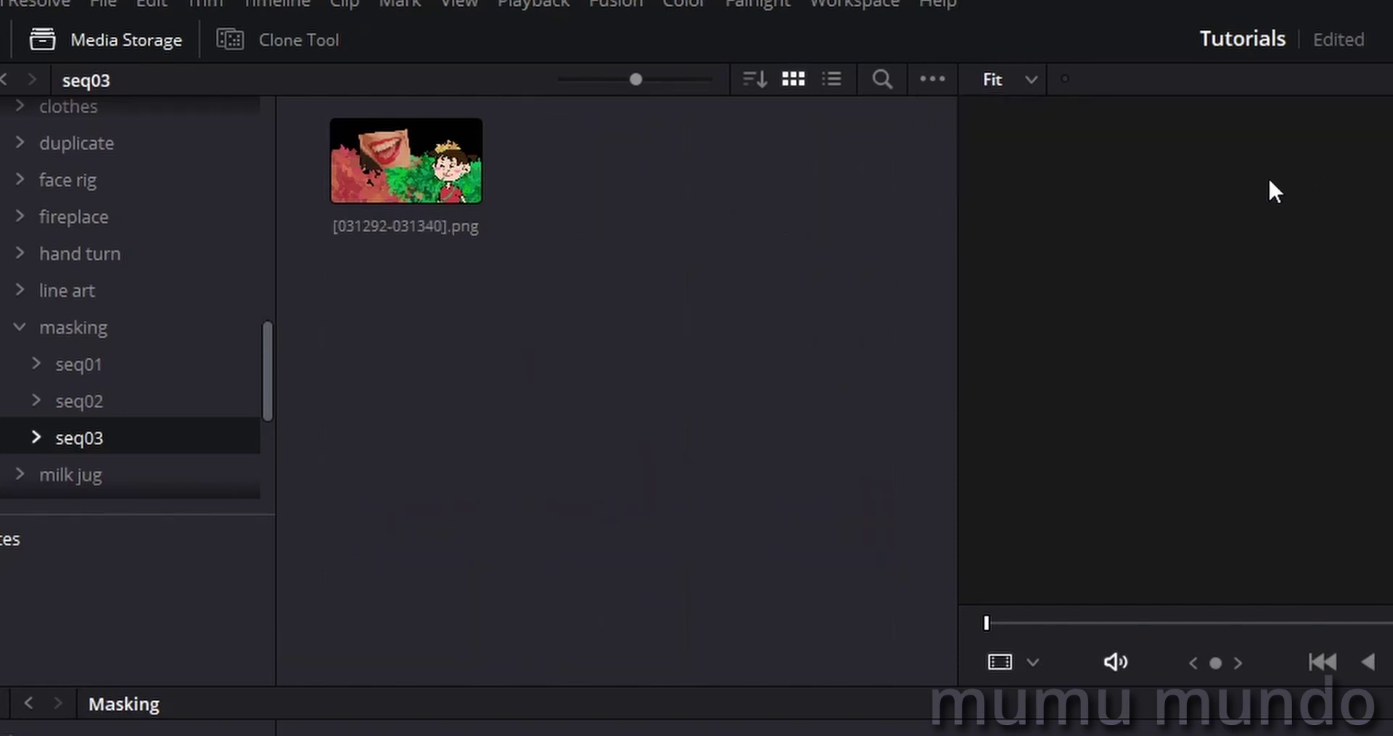
- Import the seq03, seq02 and seq01 image sequences from the media storage into the Masking bin
click(424, 180)
drag(405, 159, 442, 735)
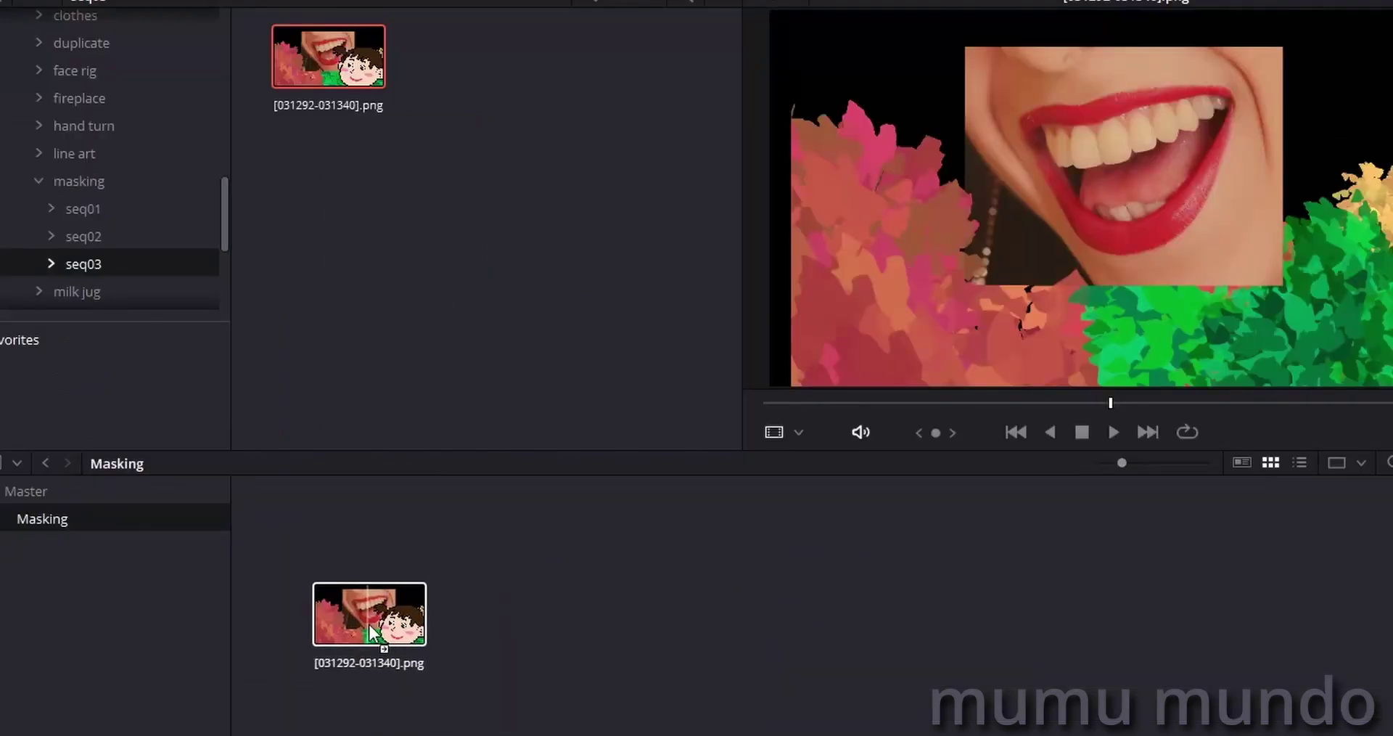
right_click(54, 610)
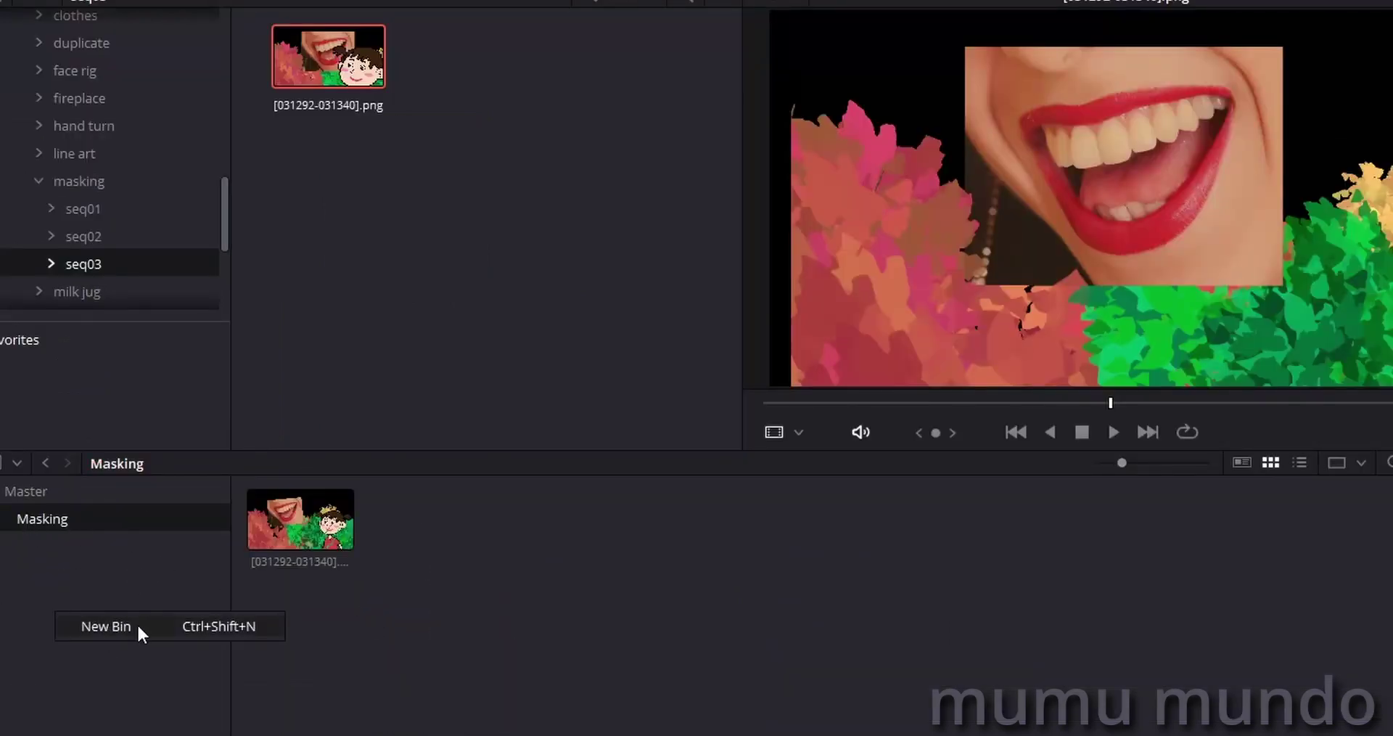
click(38, 522)
click(297, 517)
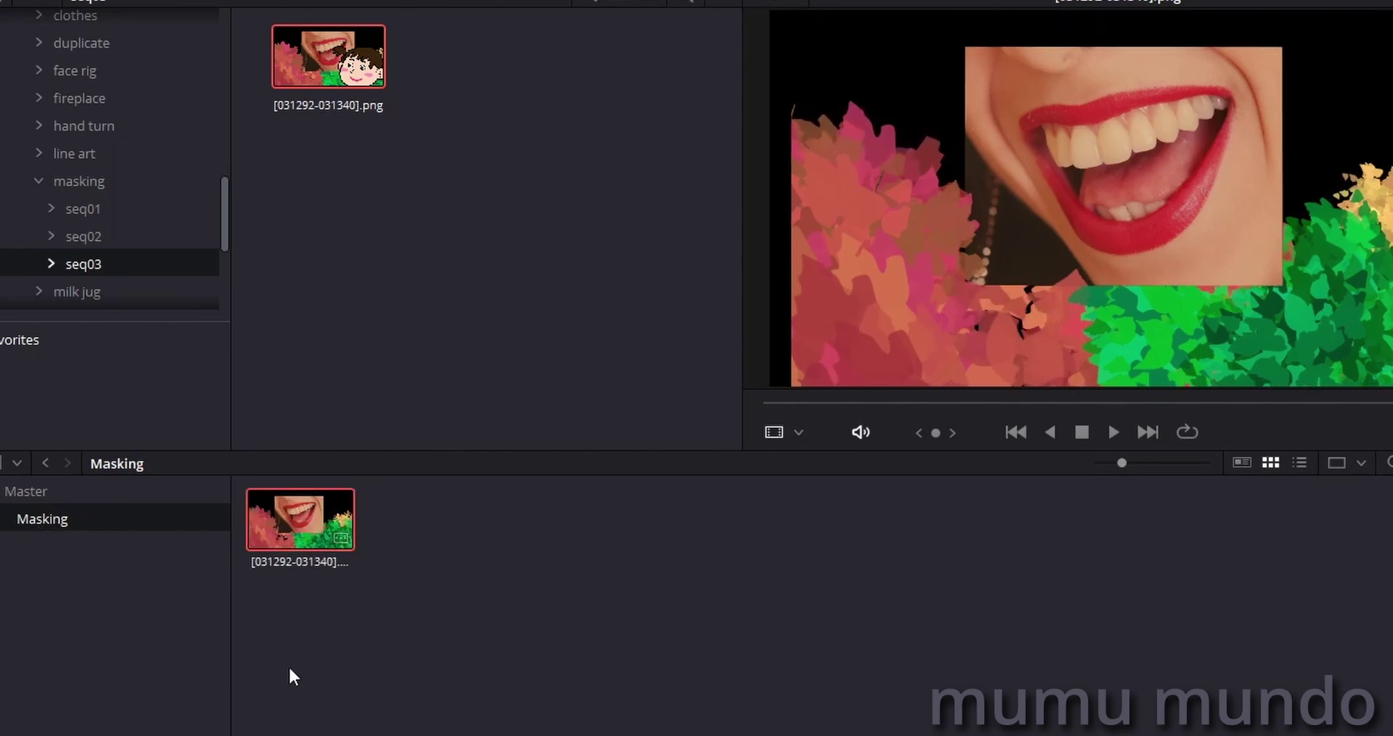
click(93, 236)
drag(328, 58, 436, 525)
click(95, 209)
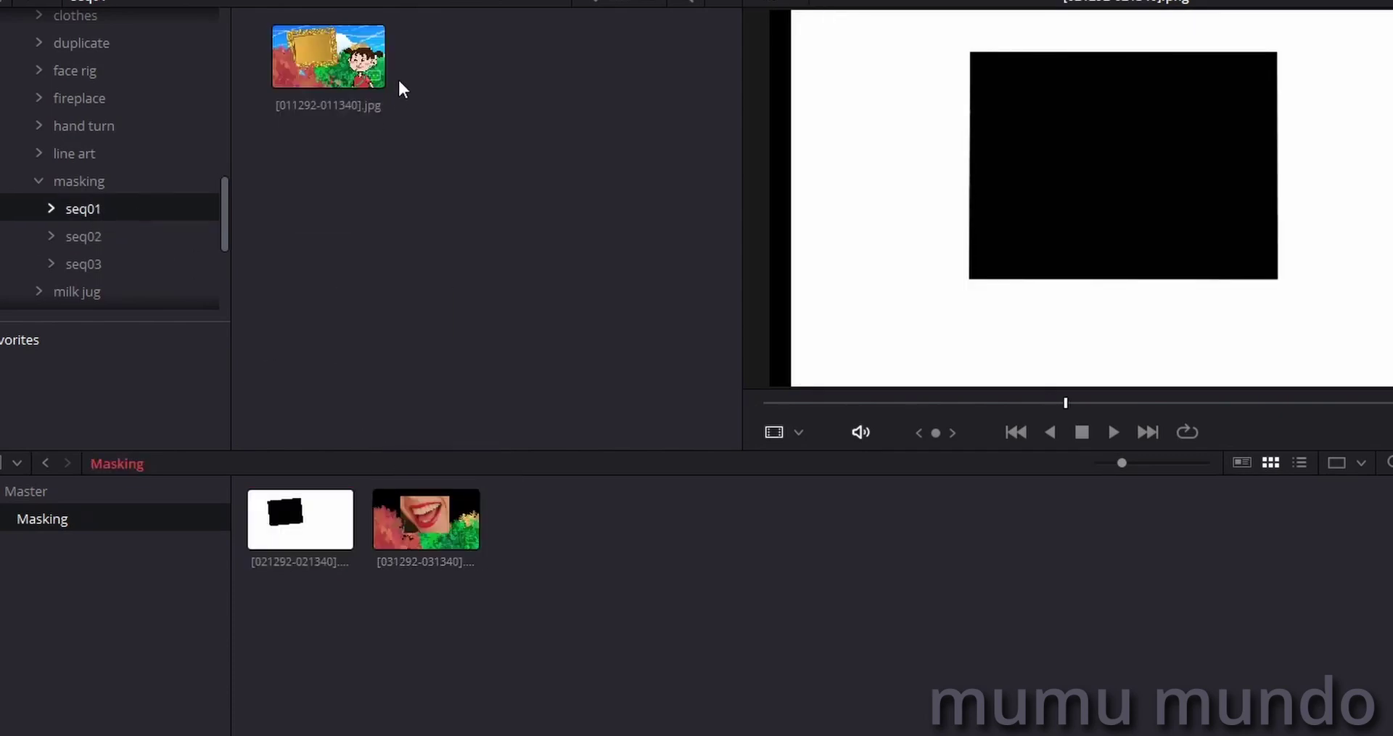
drag(373, 60, 580, 522)
right_click(324, 555)
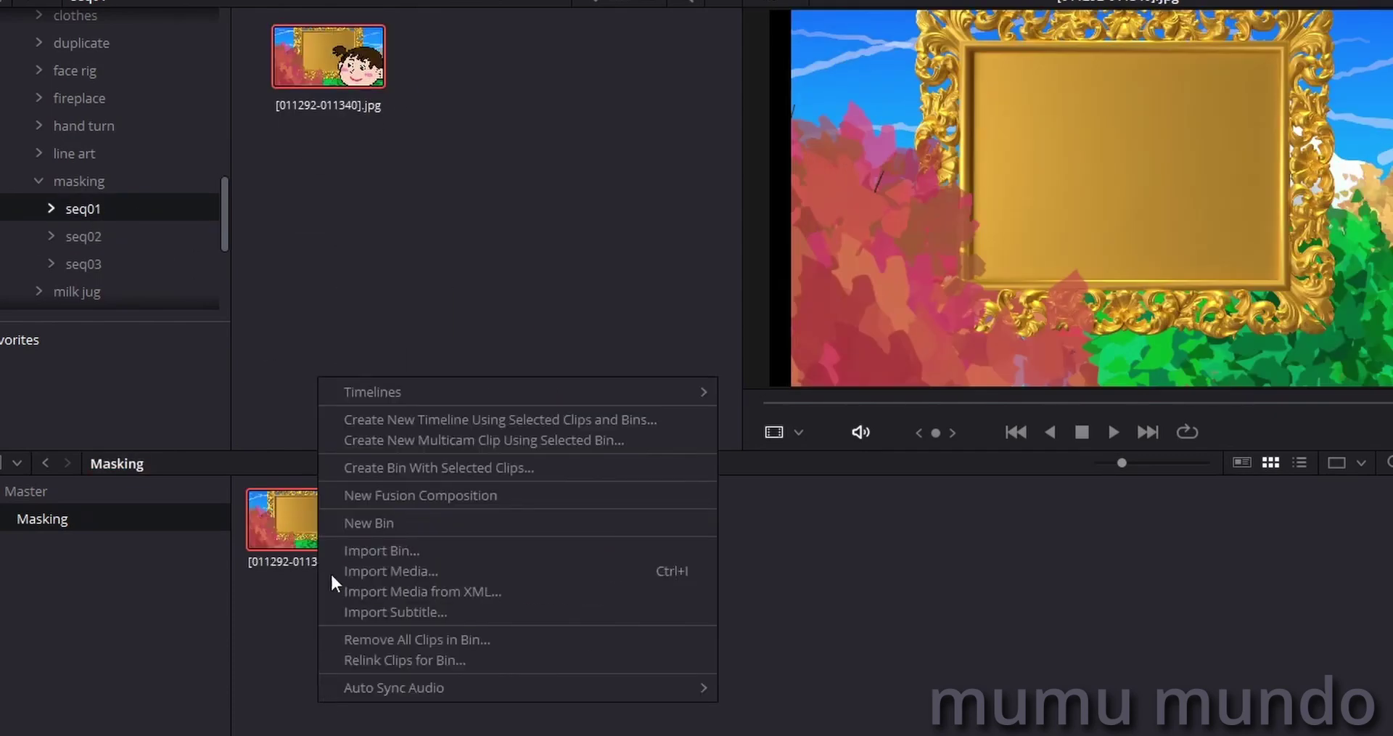
click(290, 552)
right_click(298, 517)
click(319, 527)
right_click(319, 526)
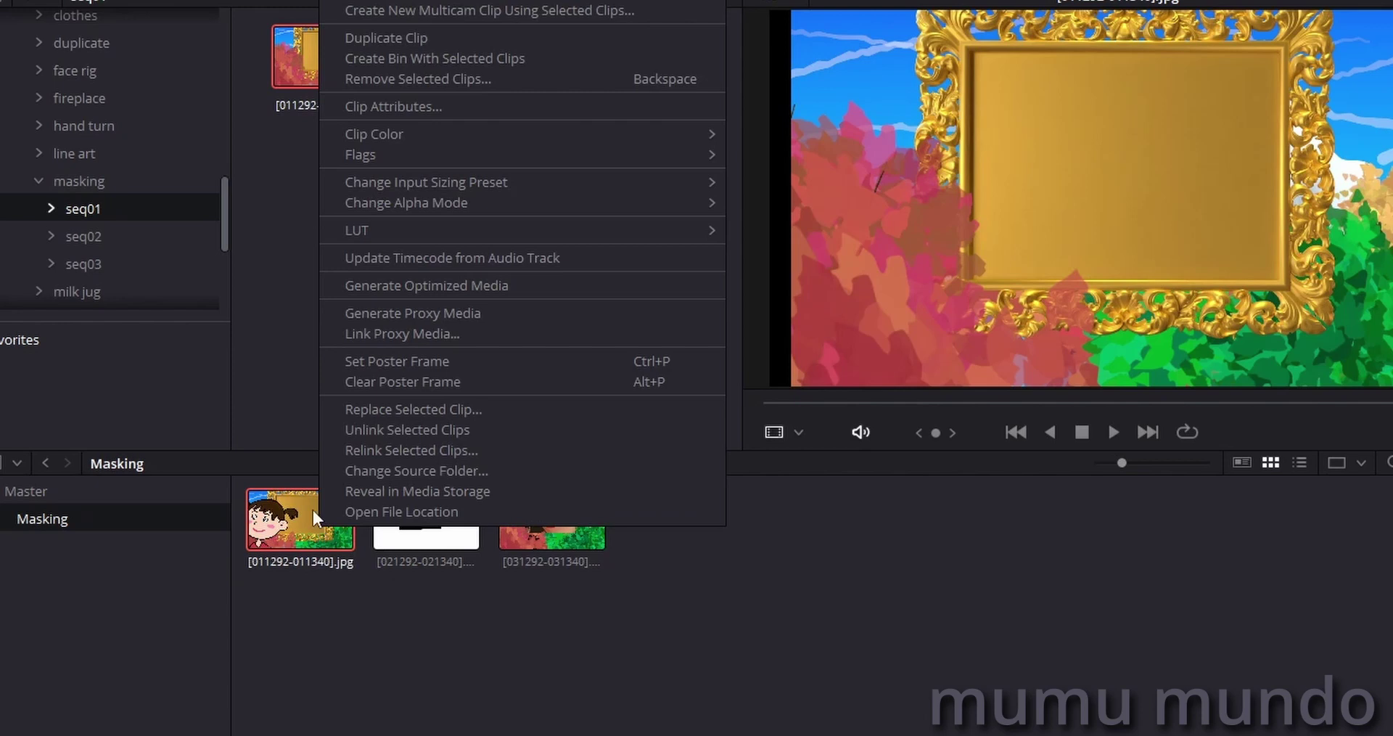
click(459, 110)
click(882, 155)
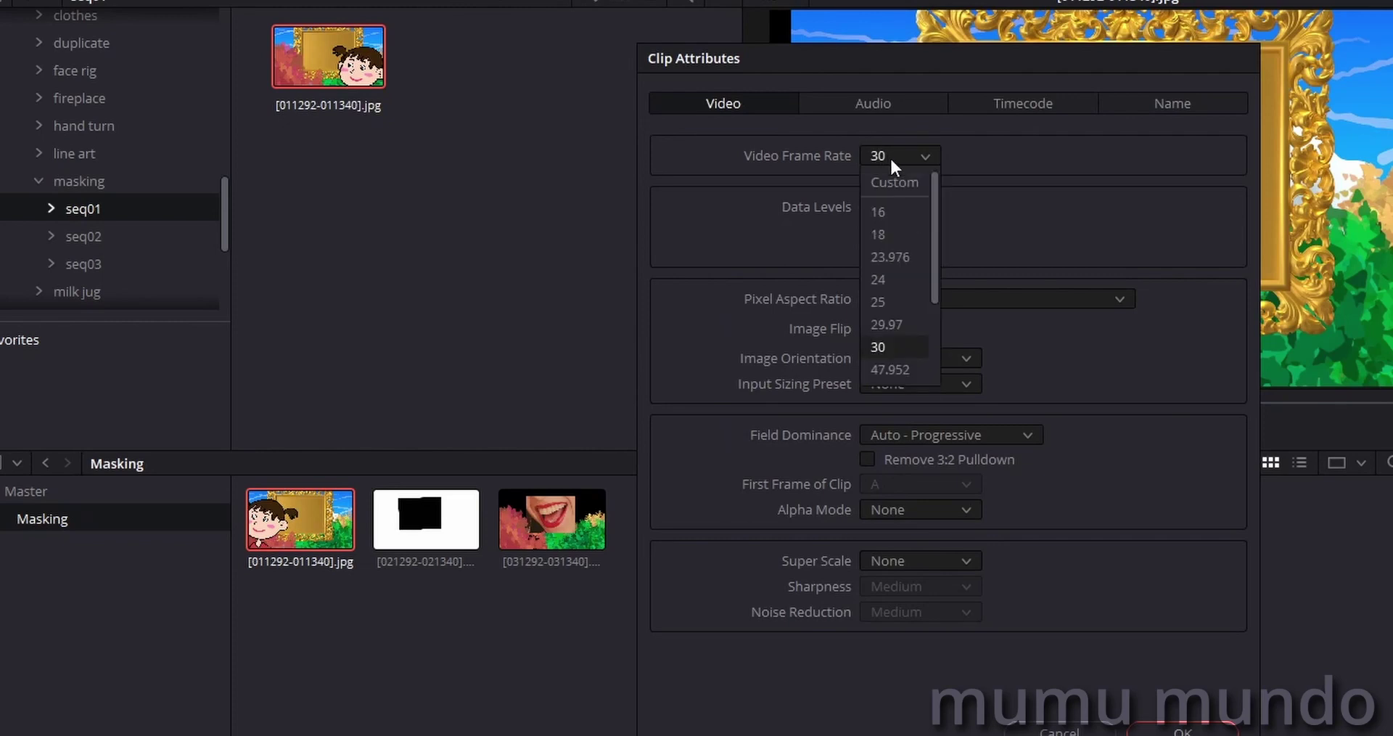
click(892, 278)
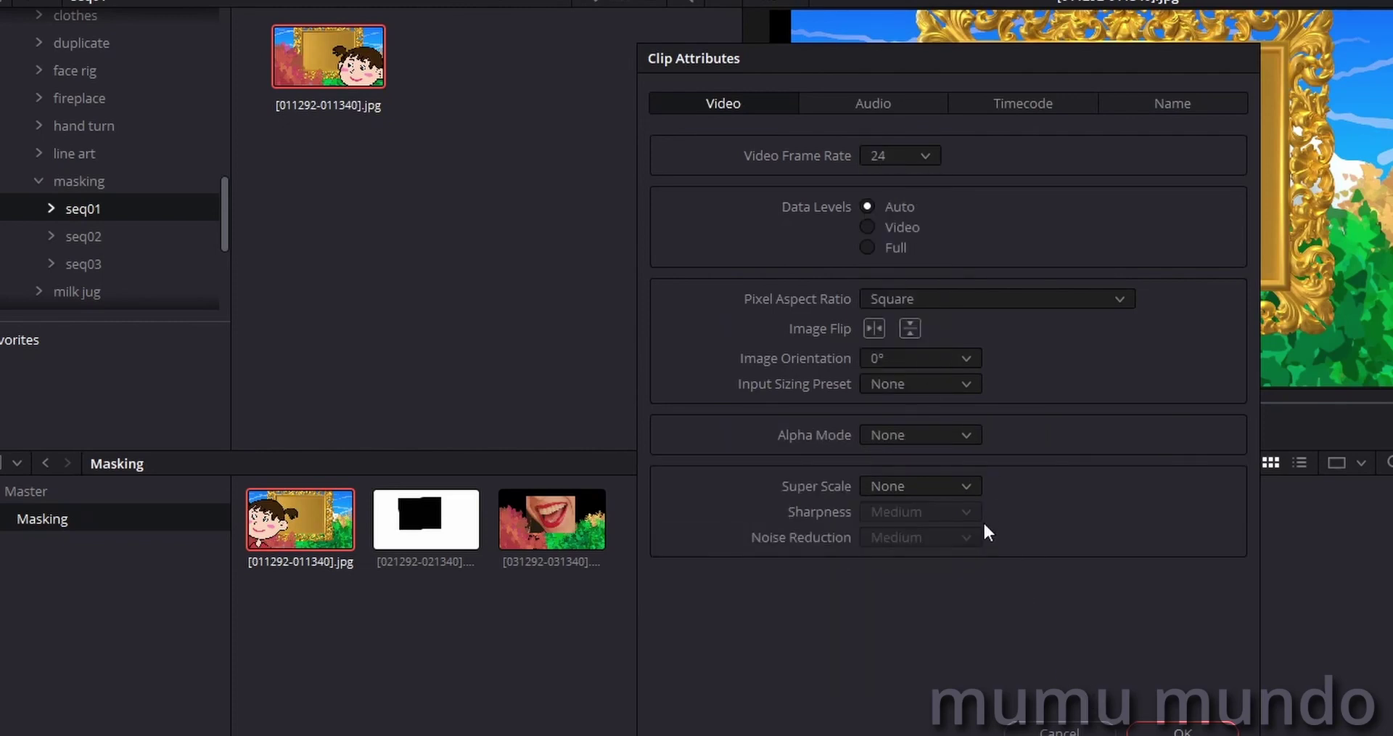
click(1183, 729)
click(435, 519)
right_click(445, 525)
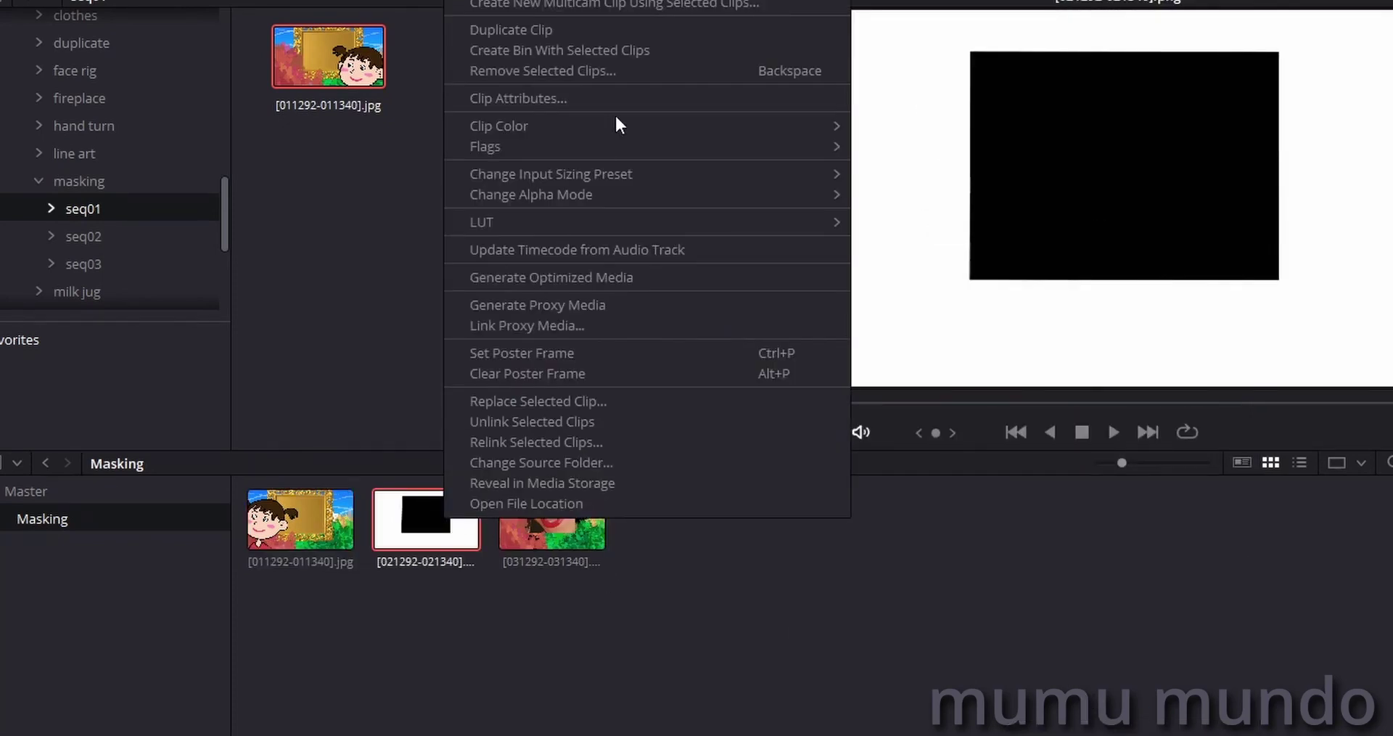
click(638, 98)
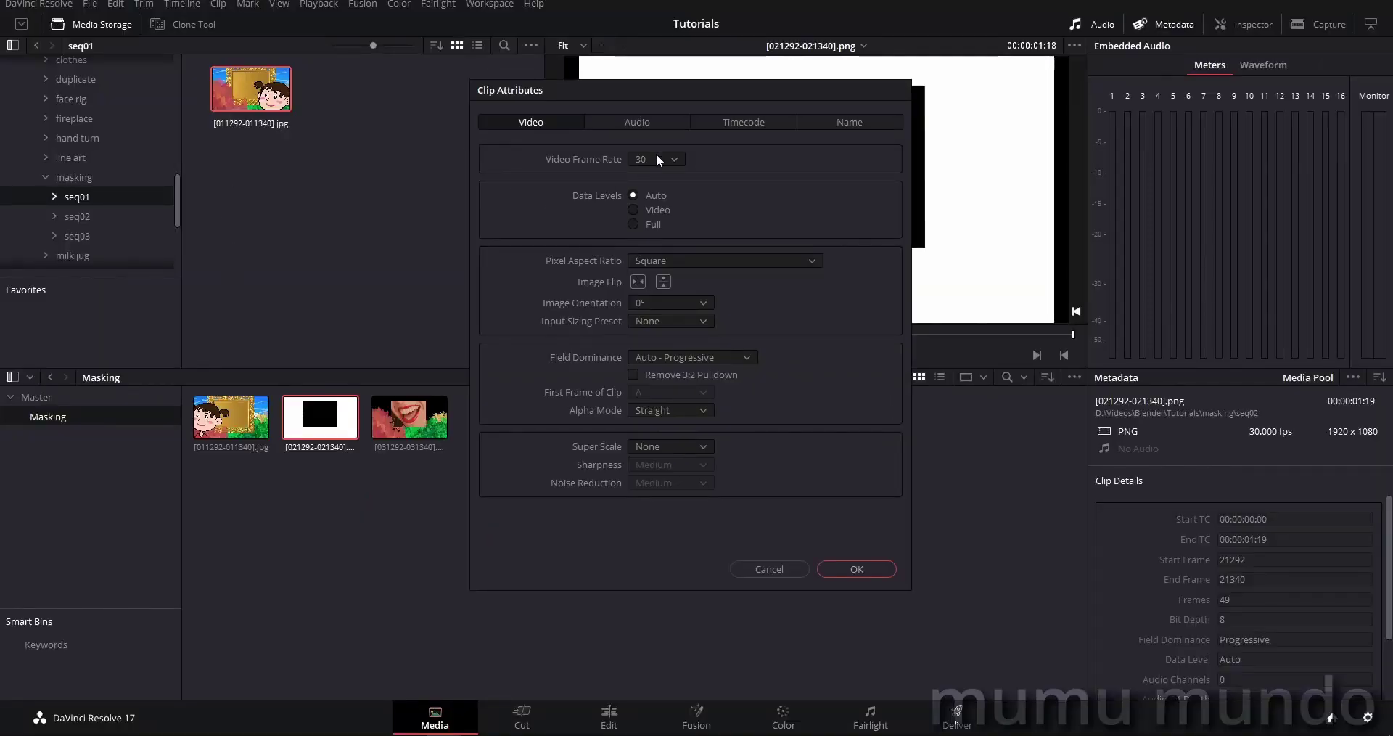
click(656, 159)
click(653, 247)
click(876, 568)
right_click(446, 432)
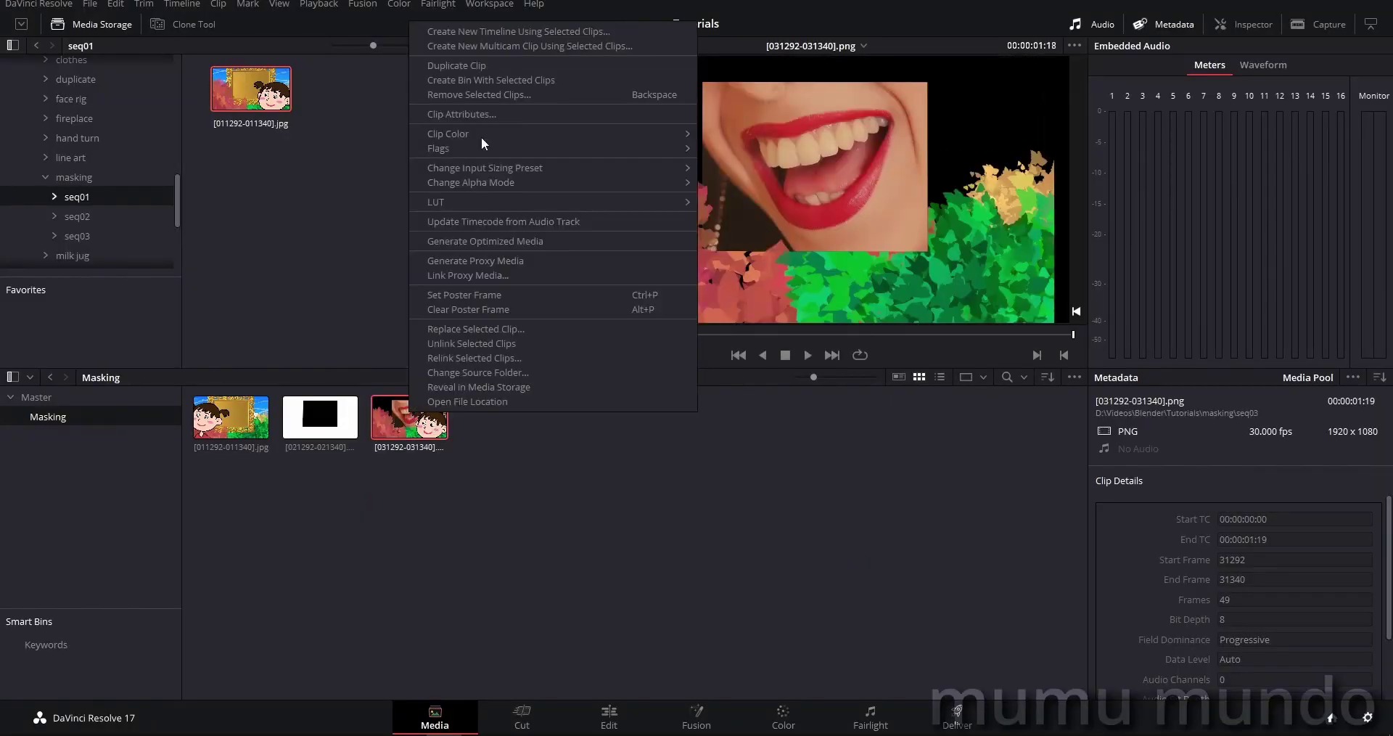
click(493, 114)
click(672, 163)
click(655, 259)
click(856, 568)
right_click(242, 422)
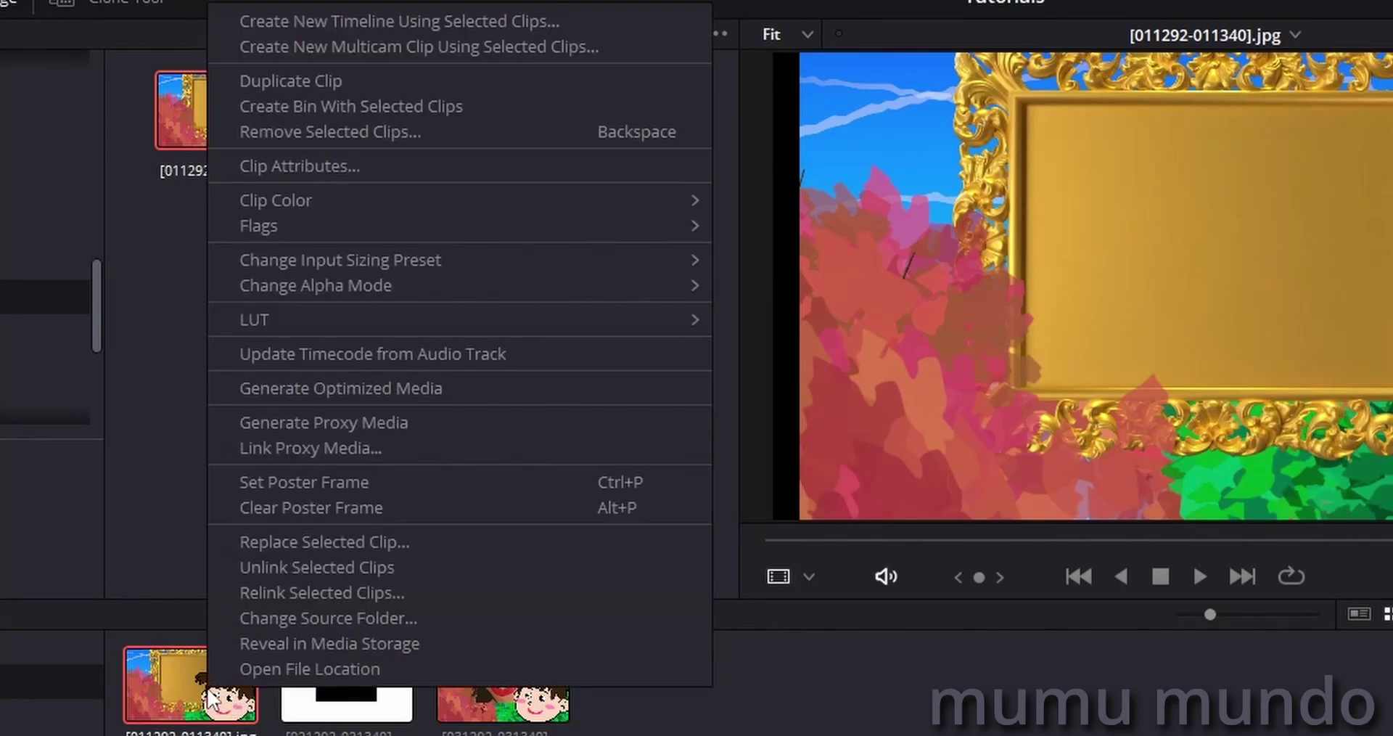
click(469, 28)
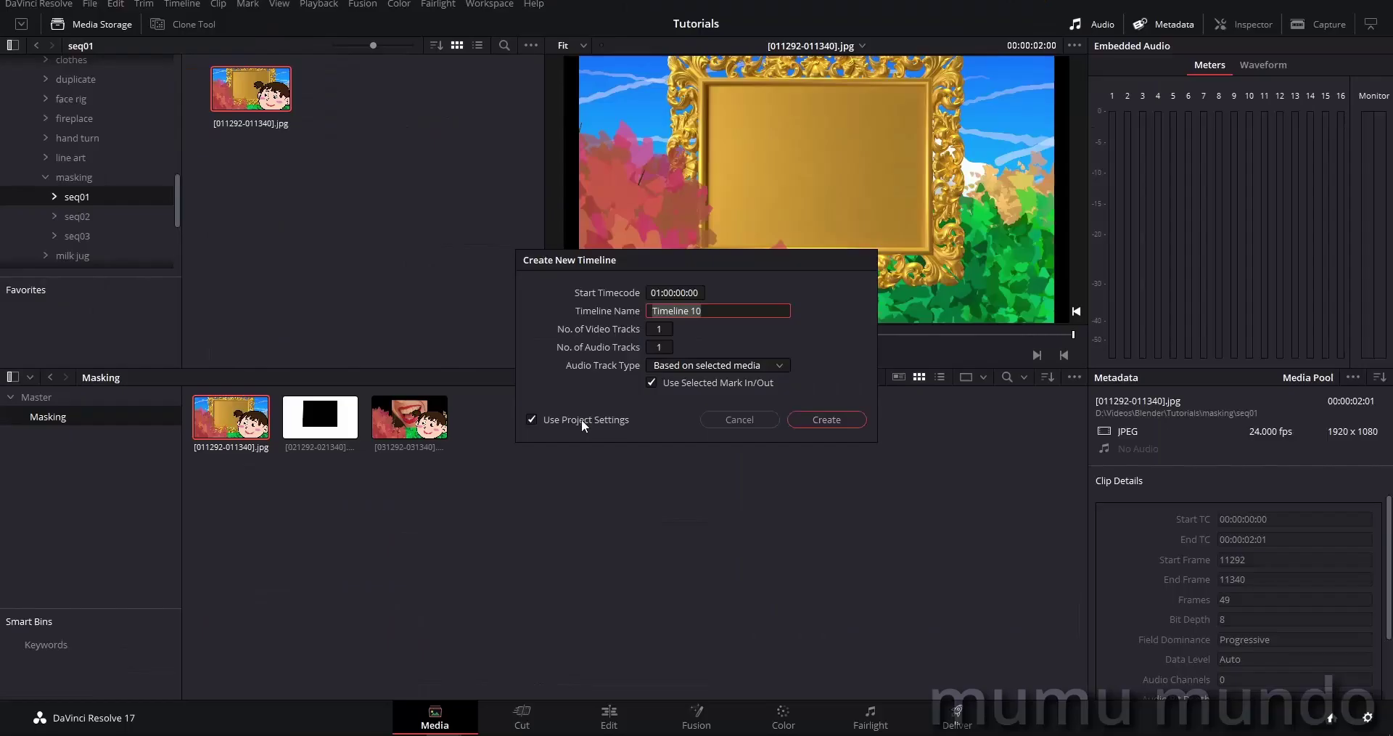
click(528, 420)
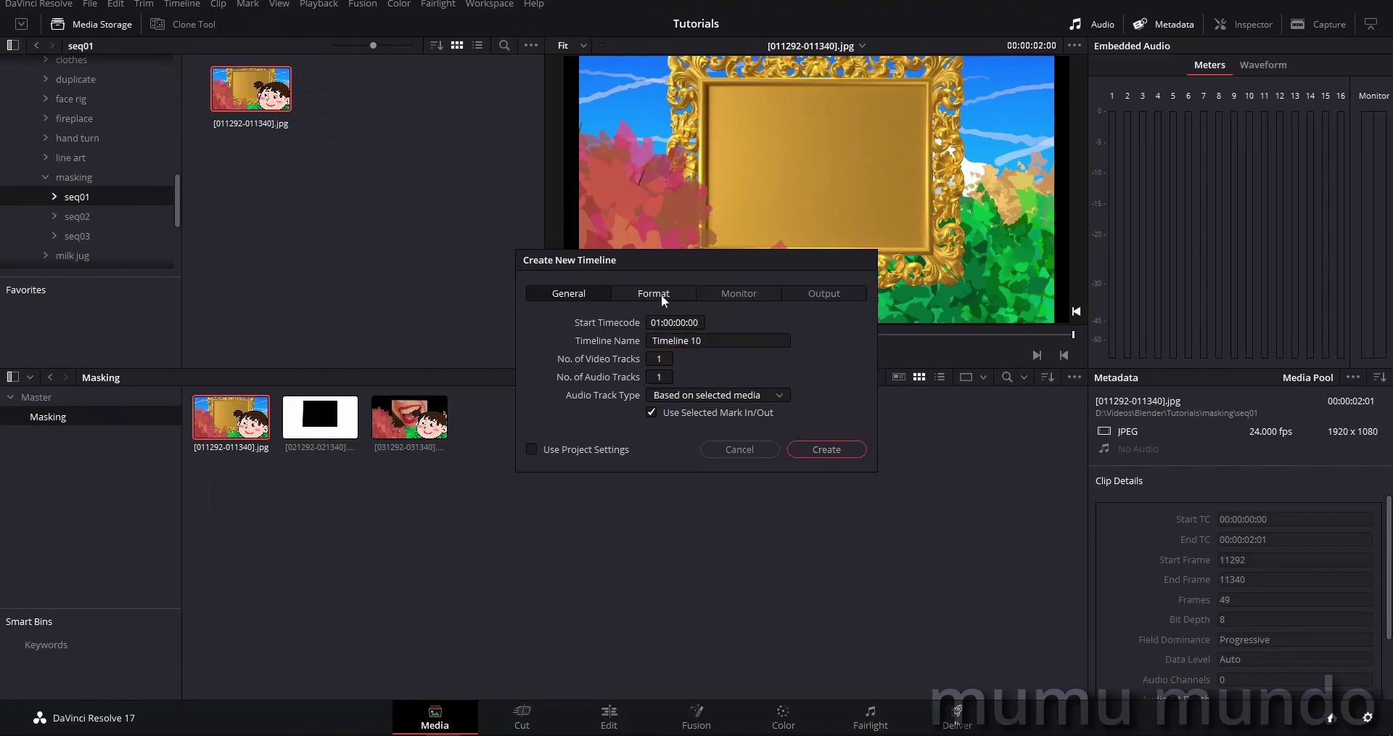
click(660, 294)
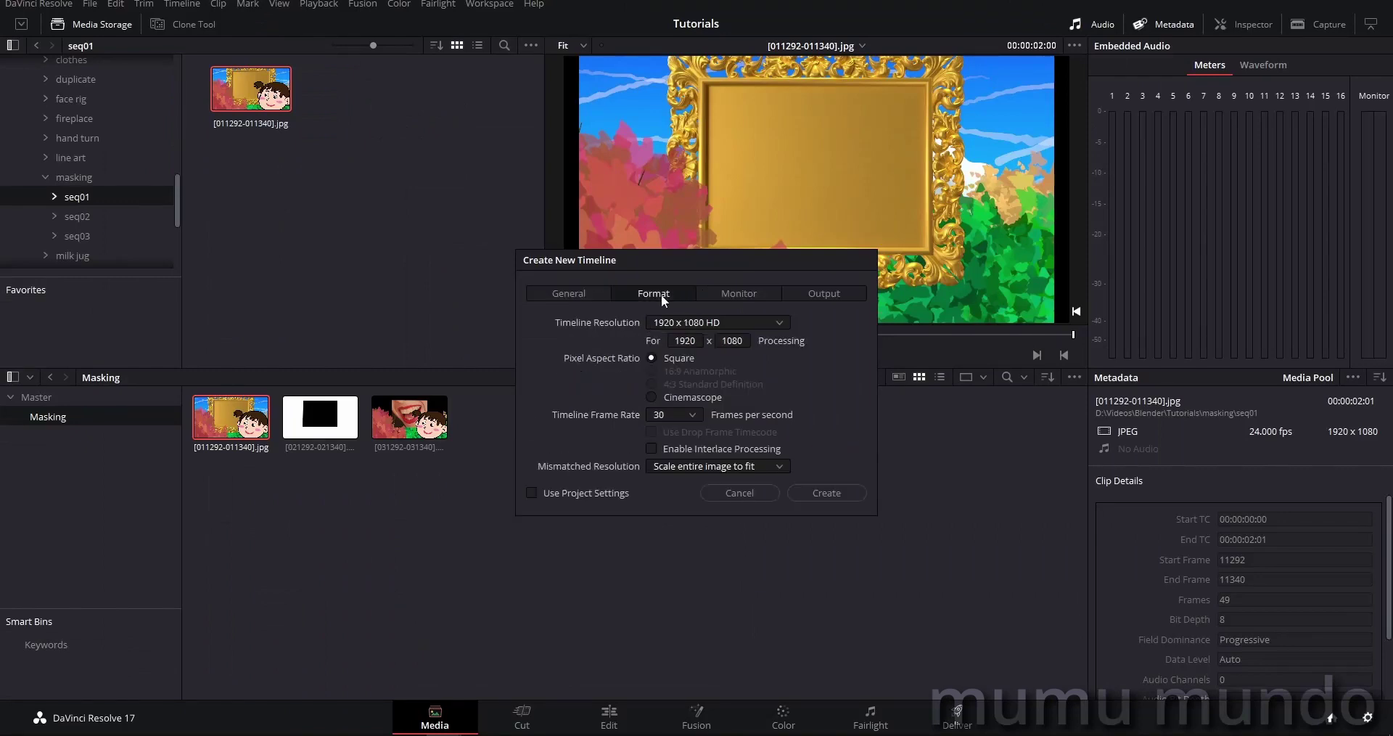
click(674, 416)
click(659, 481)
click(826, 493)
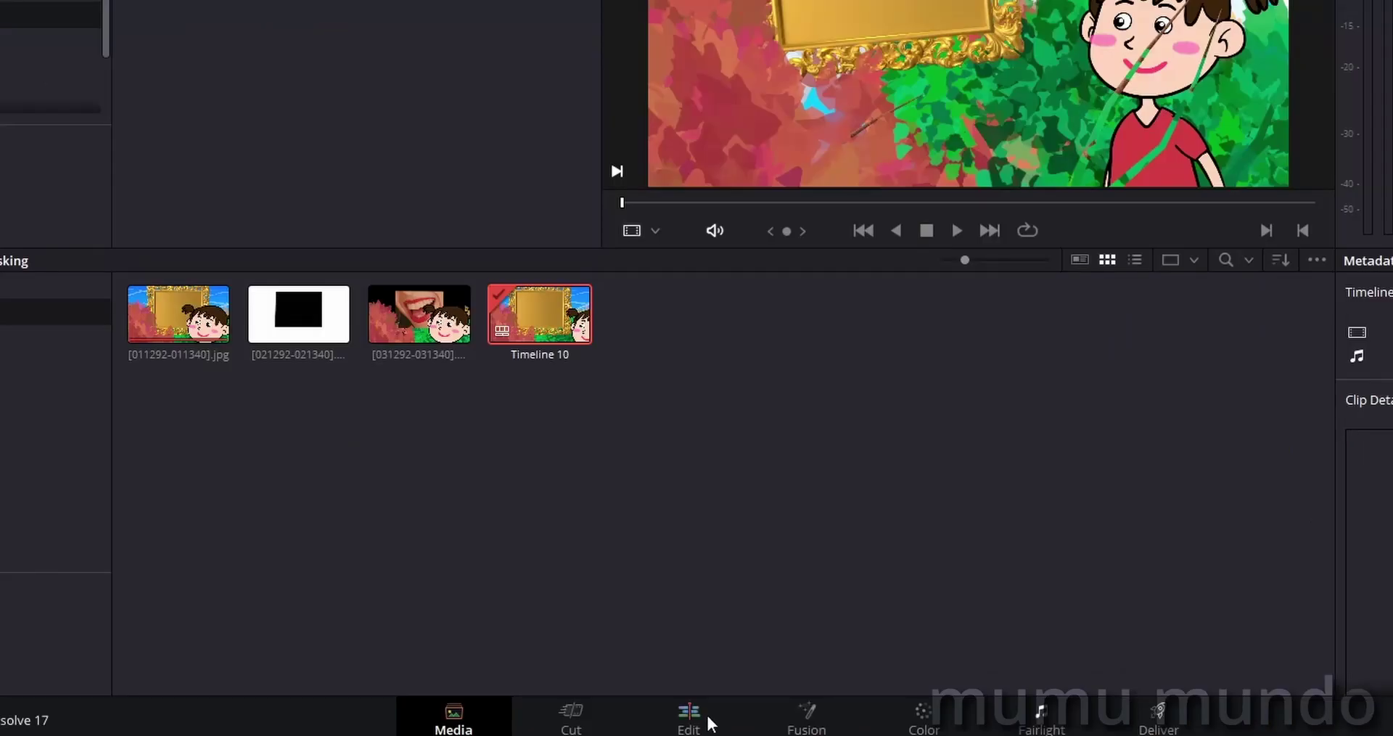
click(707, 720)
click(999, 258)
click(234, 495)
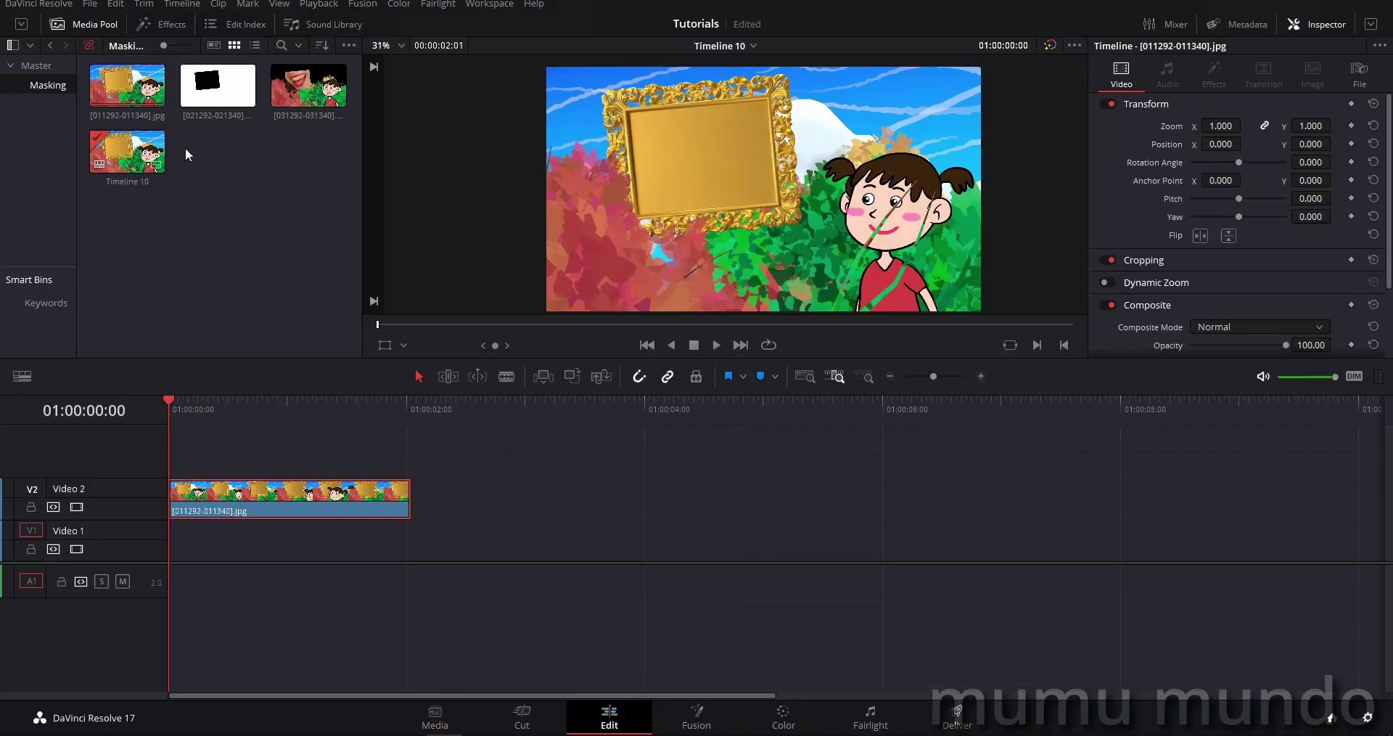
click(305, 87)
drag(297, 96, 237, 535)
click(226, 102)
drag(218, 85, 272, 461)
drag(410, 454, 311, 453)
click(279, 508)
key(ctrl+s)
click(277, 476)
click(283, 501)
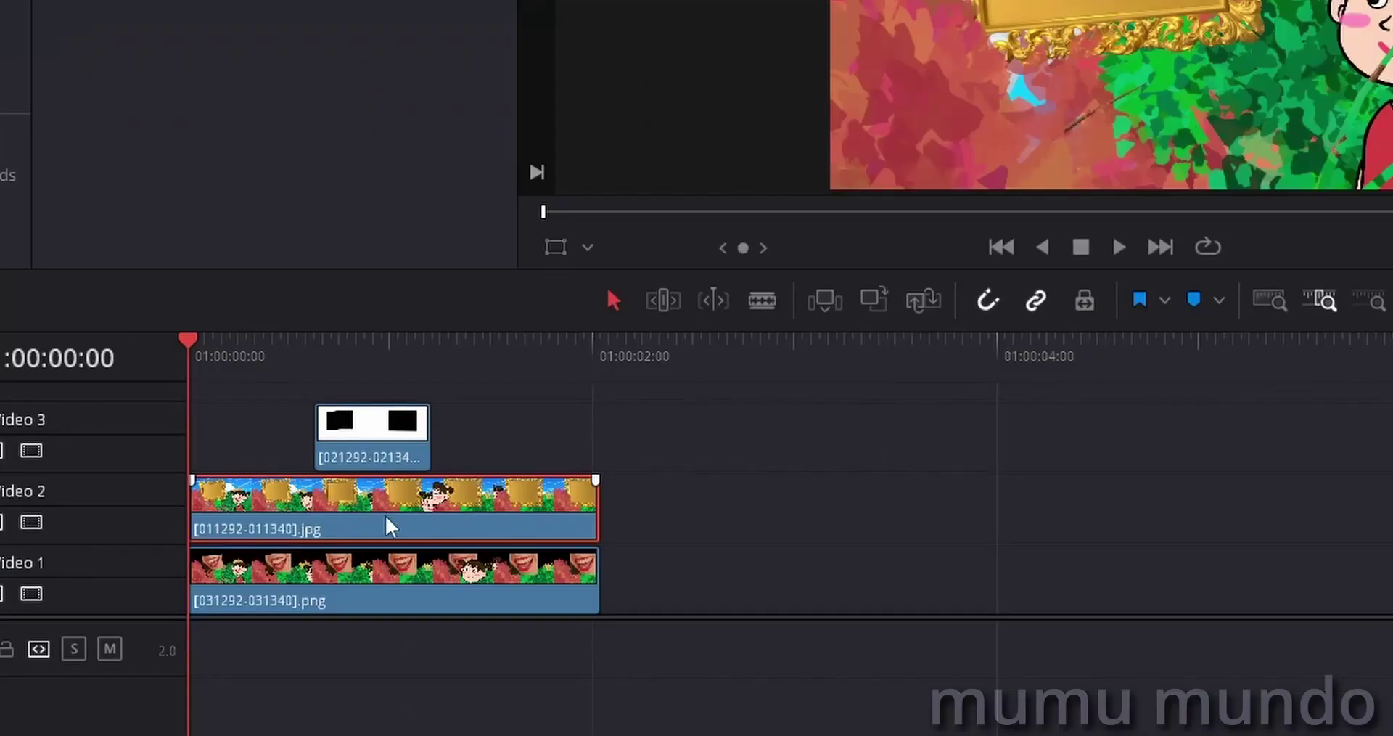
click(390, 438)
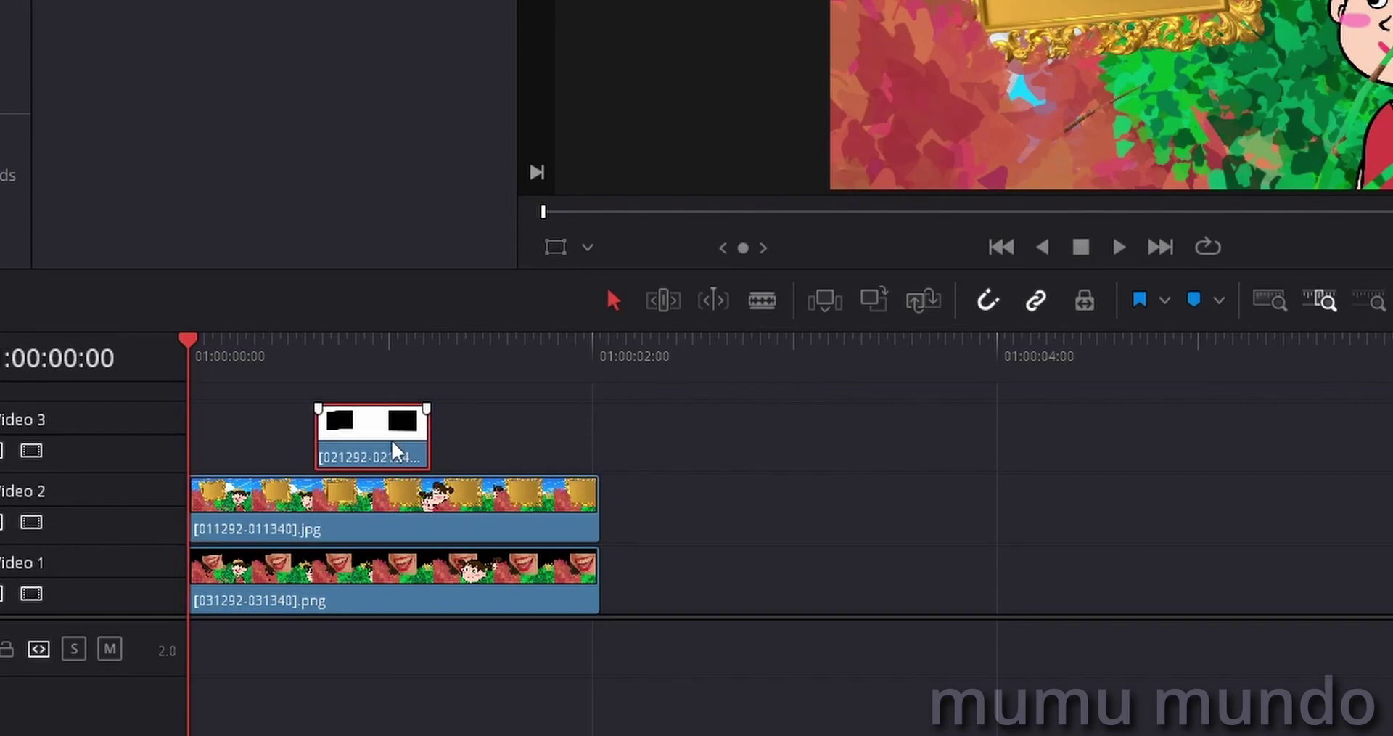
click(761, 300)
click(313, 501)
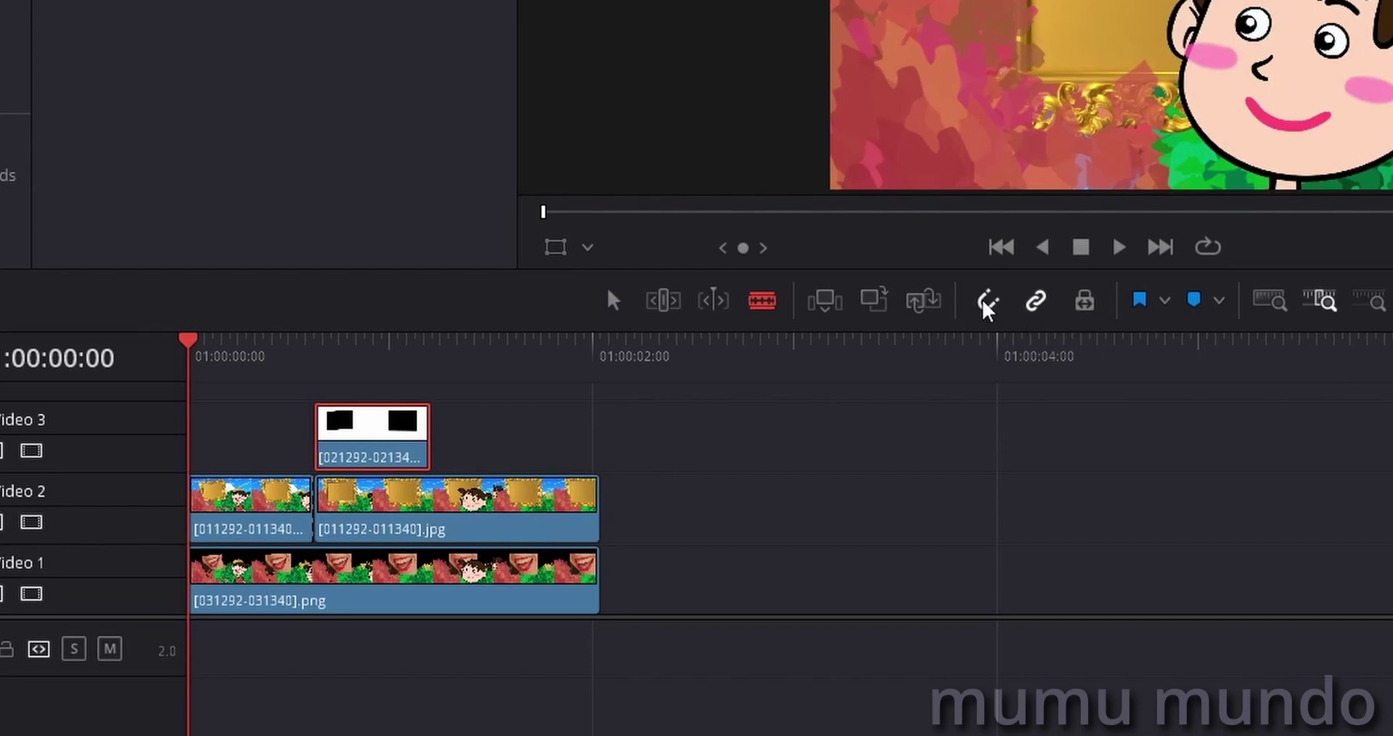
click(431, 501)
- Move the playhead to the cut at 01:00:00:15 and delete the mask clip from Video 3
key(Down)
click(614, 300)
key(Delete)
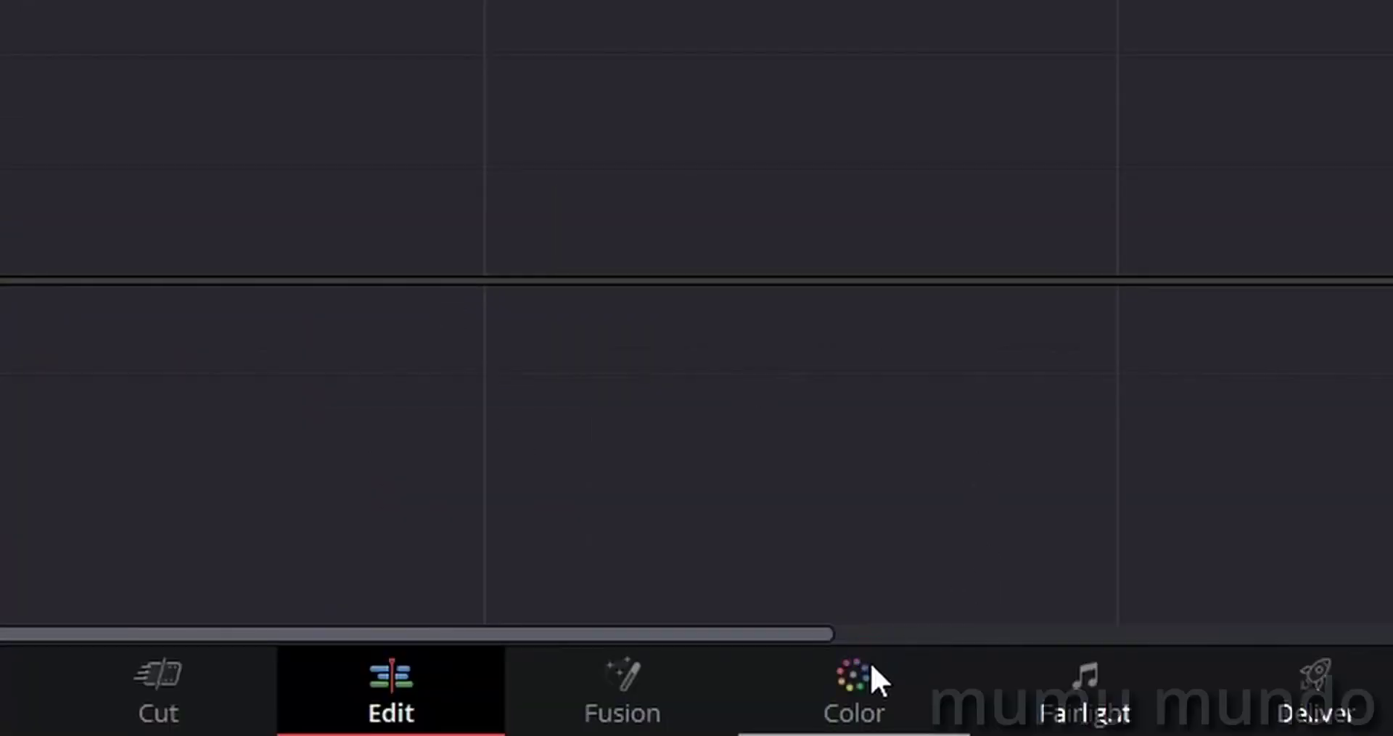
click(873, 677)
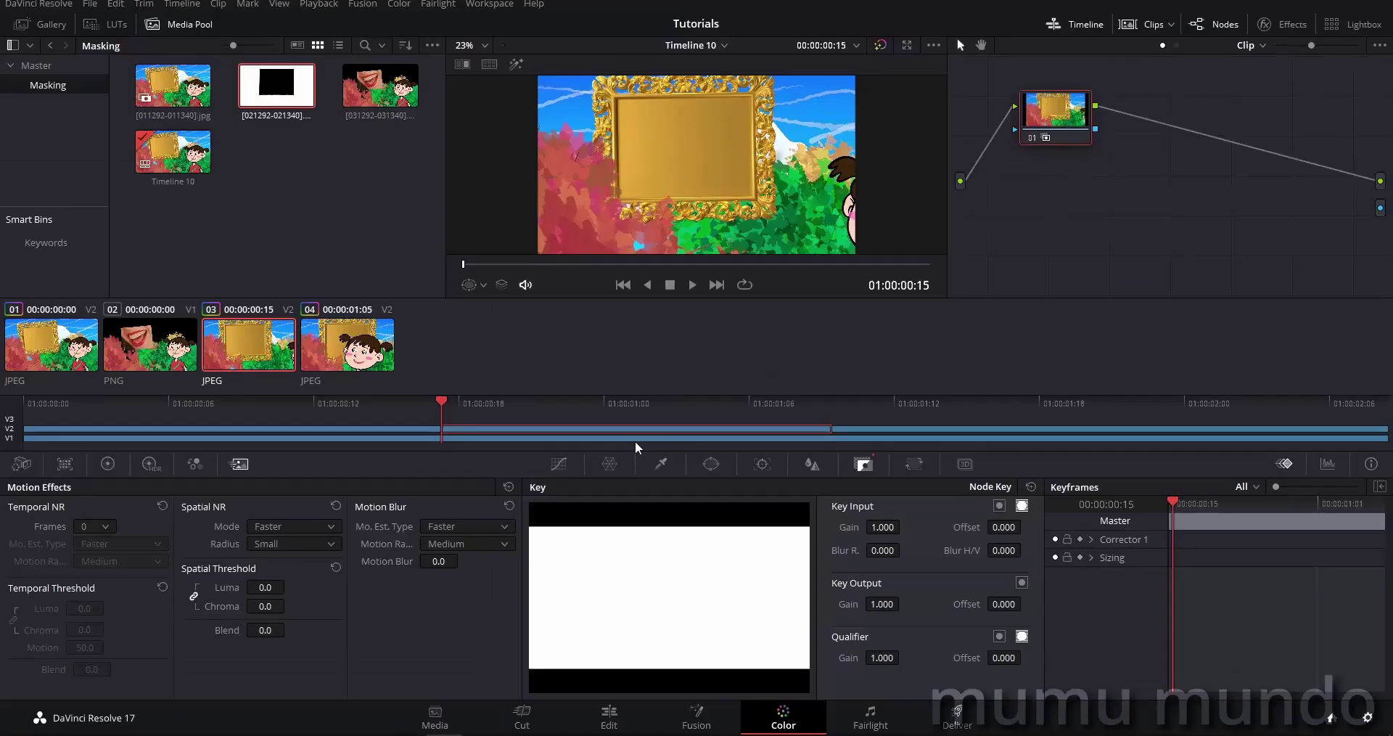
click(383, 429)
click(499, 431)
drag(288, 107, 1053, 219)
drag(1059, 227, 1052, 213)
click(1050, 216)
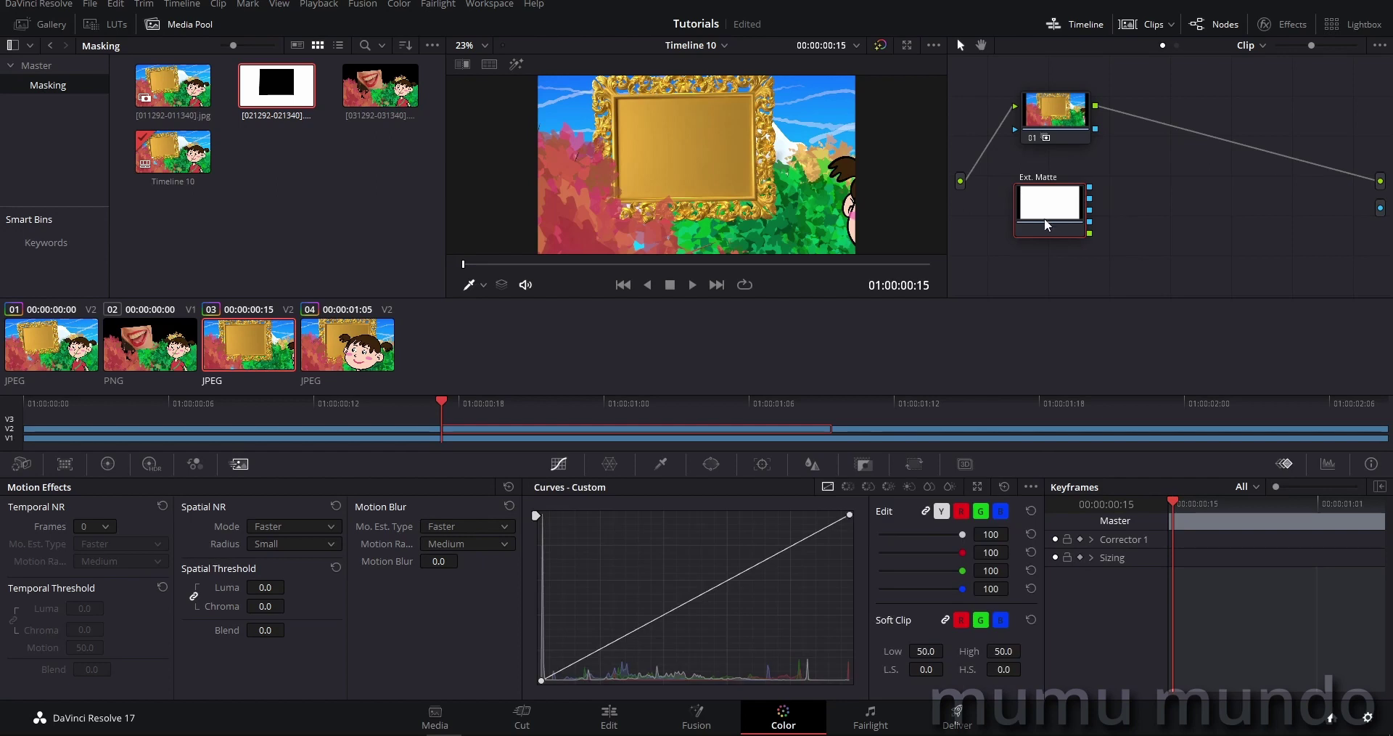
- Open the external matte's Key settings and set its Offset to 2
mouse_move(471, 404)
mouse_down()
mouse_move(624, 407)
mouse_move(455, 412)
mouse_up()
click(1053, 113)
drag(1052, 211, 1062, 205)
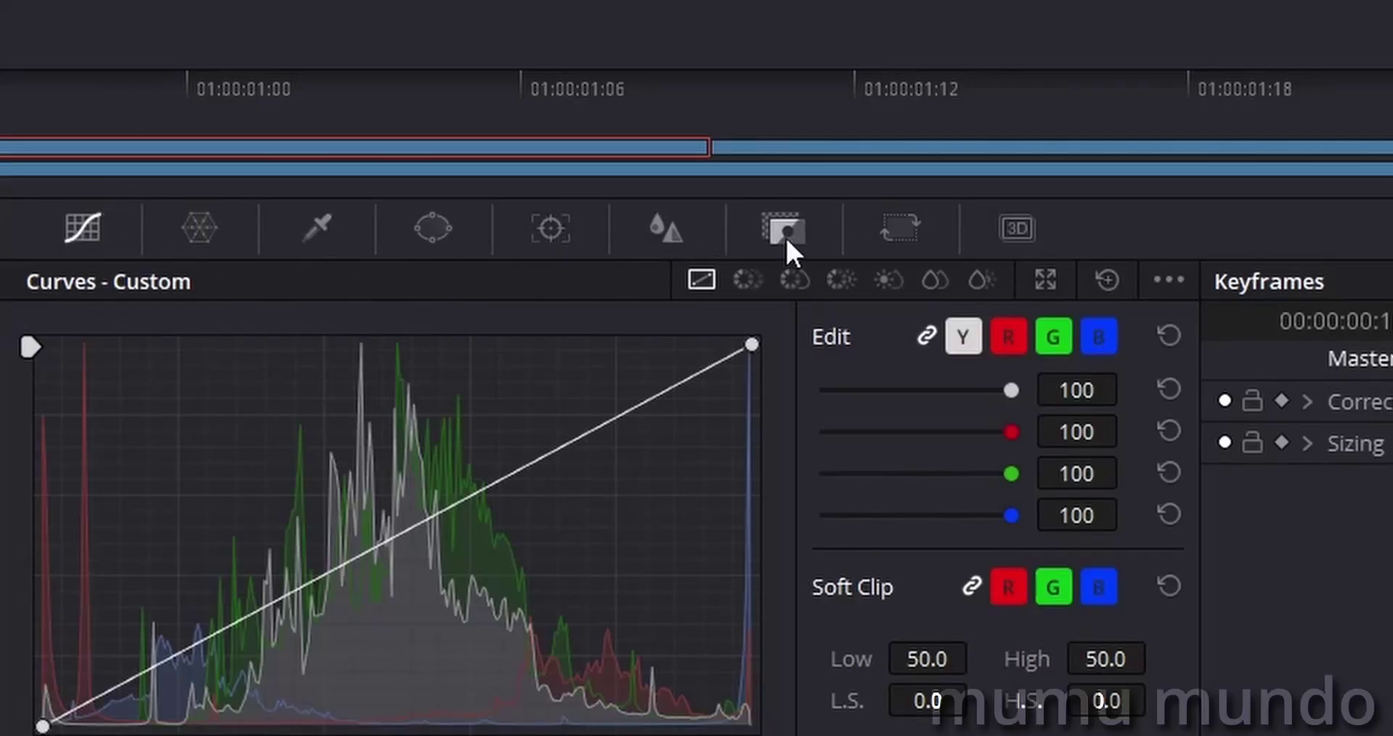
click(791, 241)
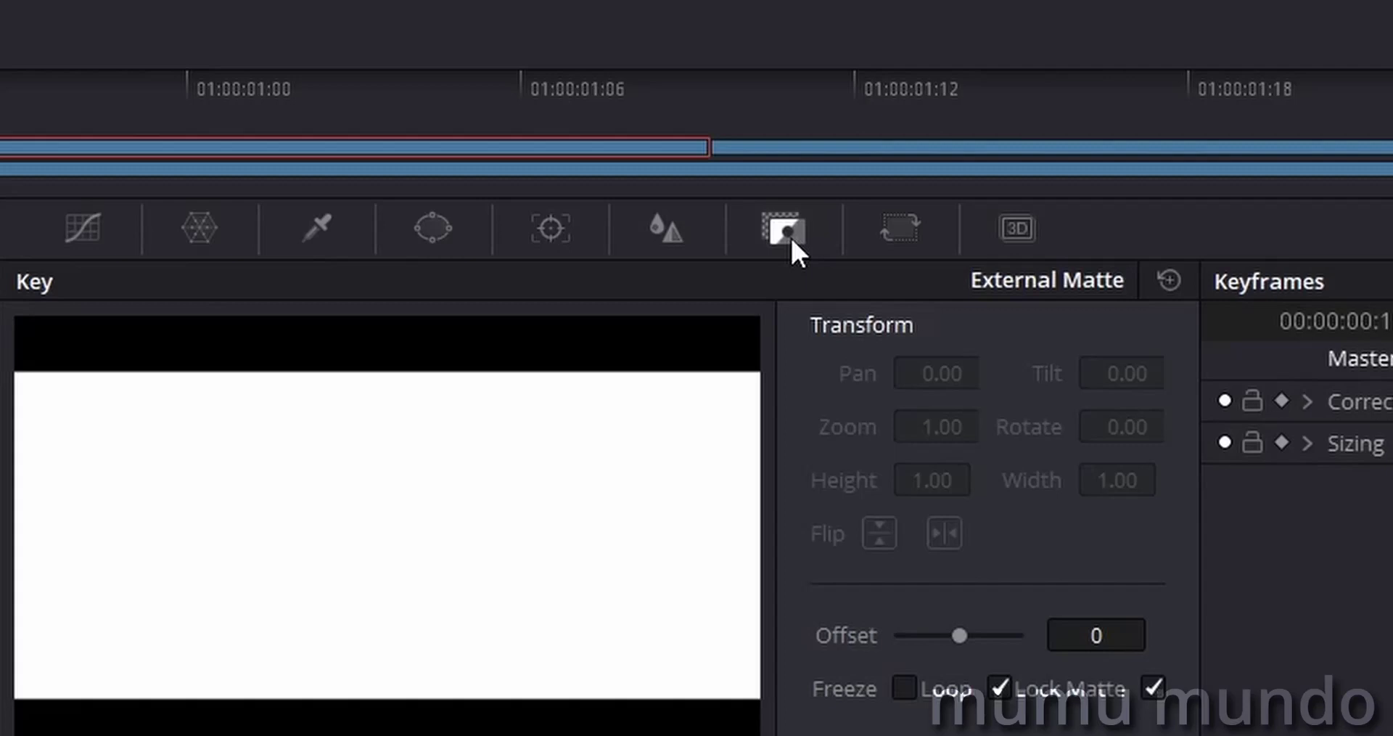
mouse_move(1110, 646)
mouse_down()
mouse_move(1141, 646)
mouse_move(1117, 645)
mouse_up()
double_click(1113, 642)
text(1)
key(Return)
drag(1129, 637, 1128, 637)
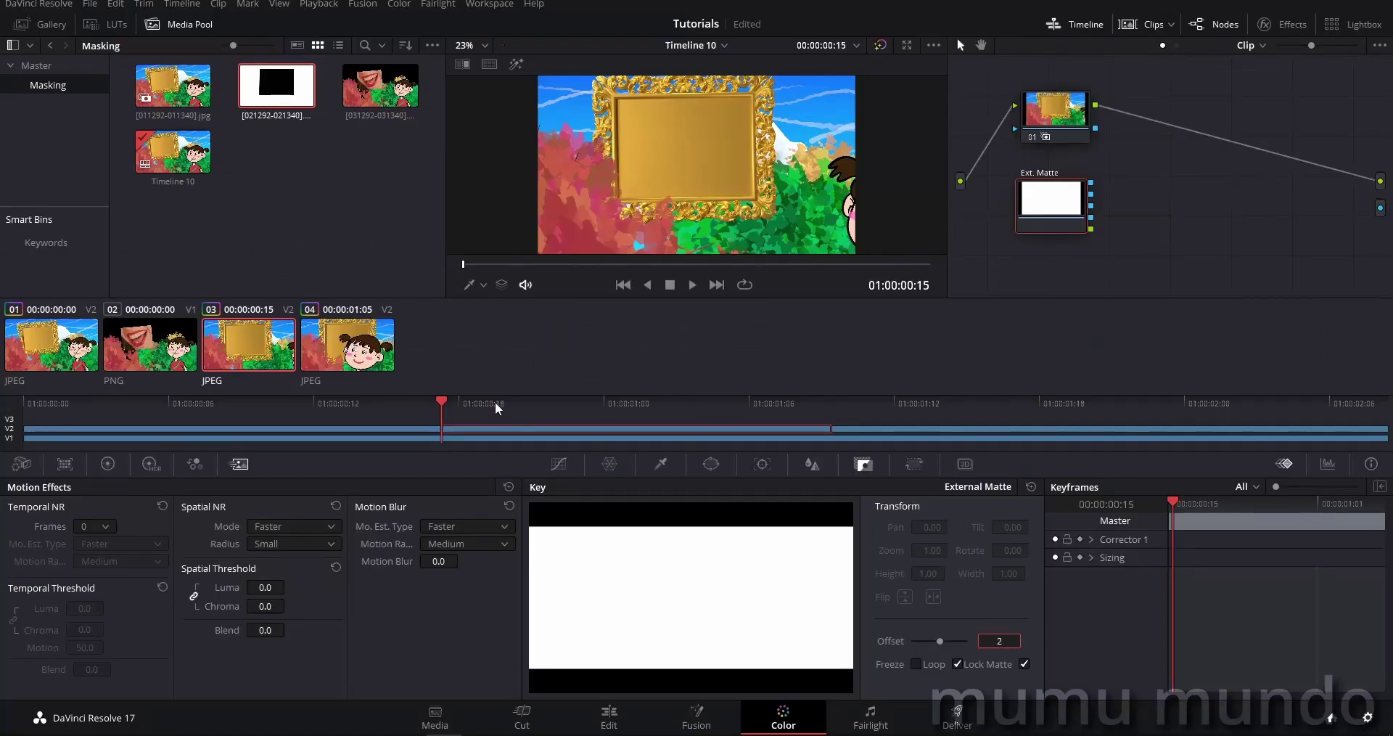
- Return to the Edit page and undo the cuts on Video 2 and the mask clip's placement on Video 3
click(452, 105)
drag(720, 410, 512, 405)
key(shift+4)
key(ctrl+z)
key(ctrl+z)
key(ctrl+z)
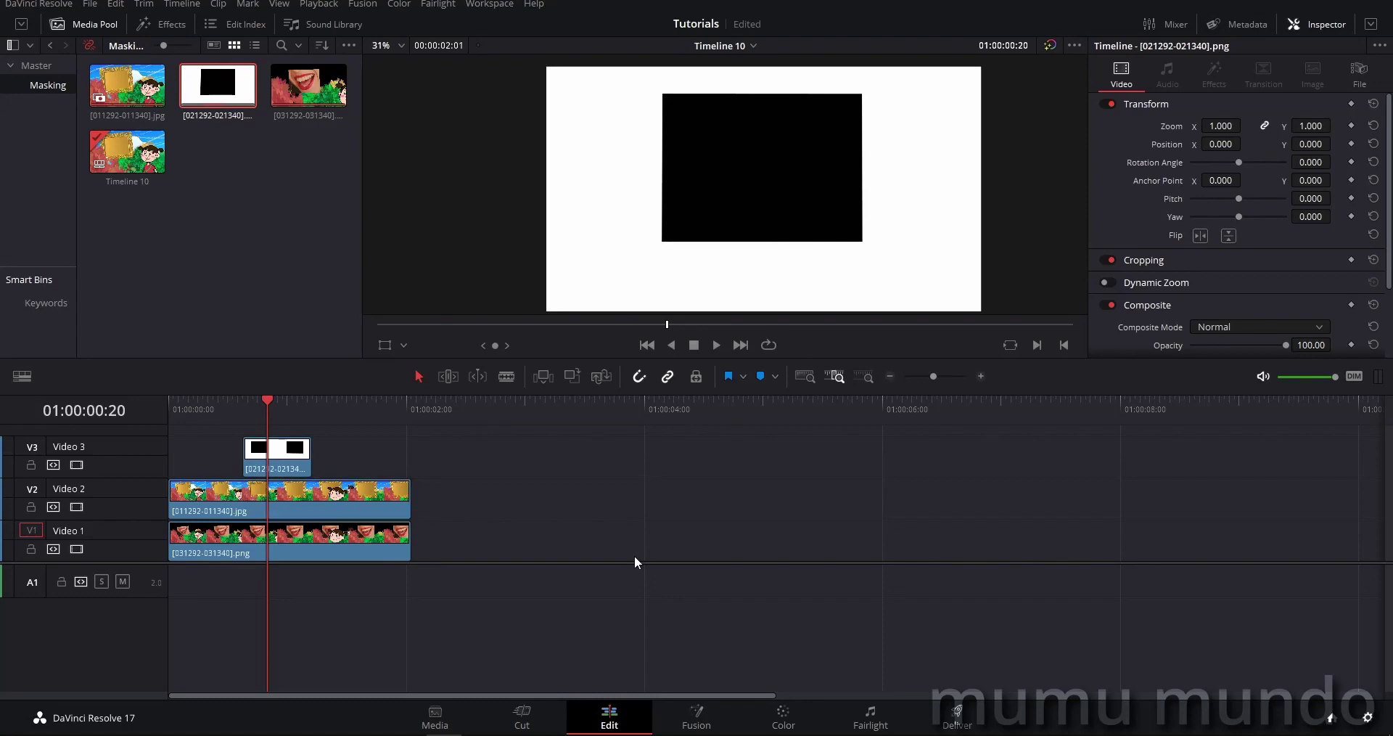
key(ctrl+z)
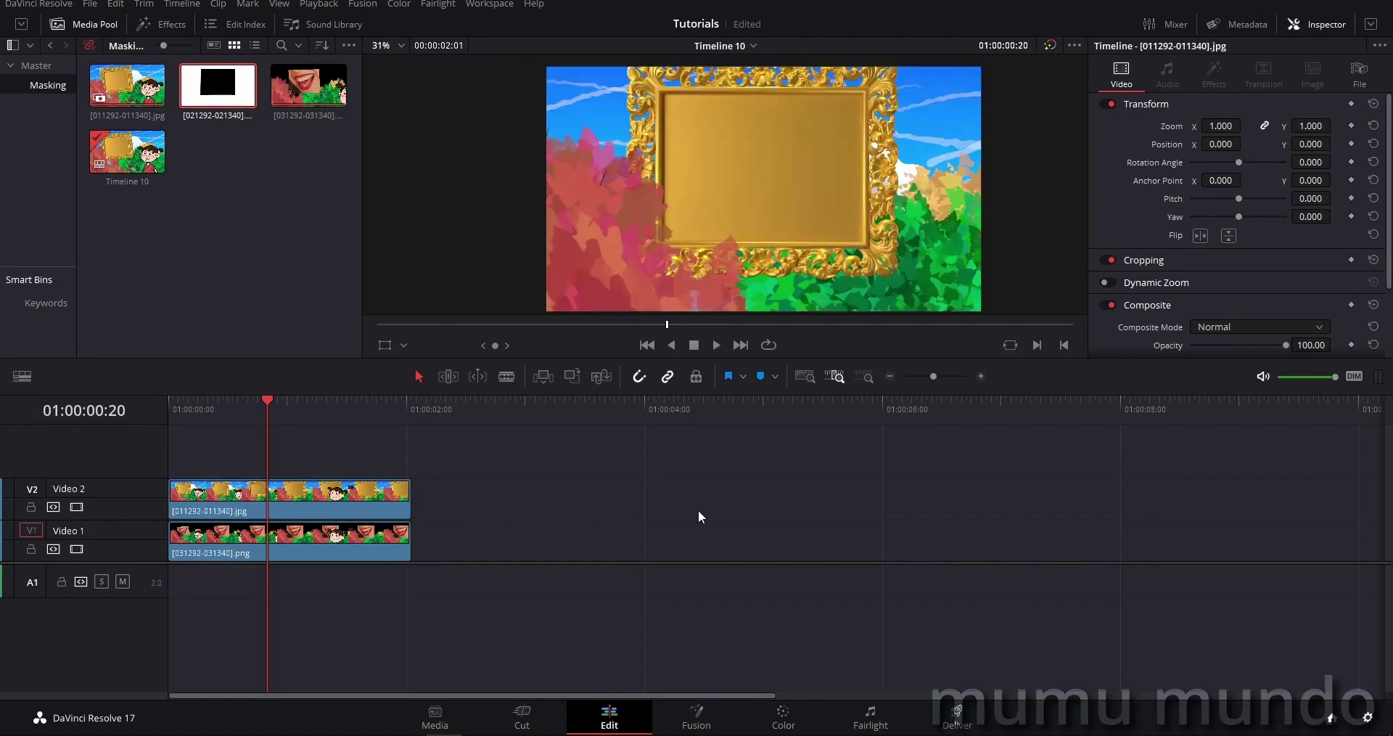
click(782, 717)
click(559, 464)
drag(276, 84, 1052, 236)
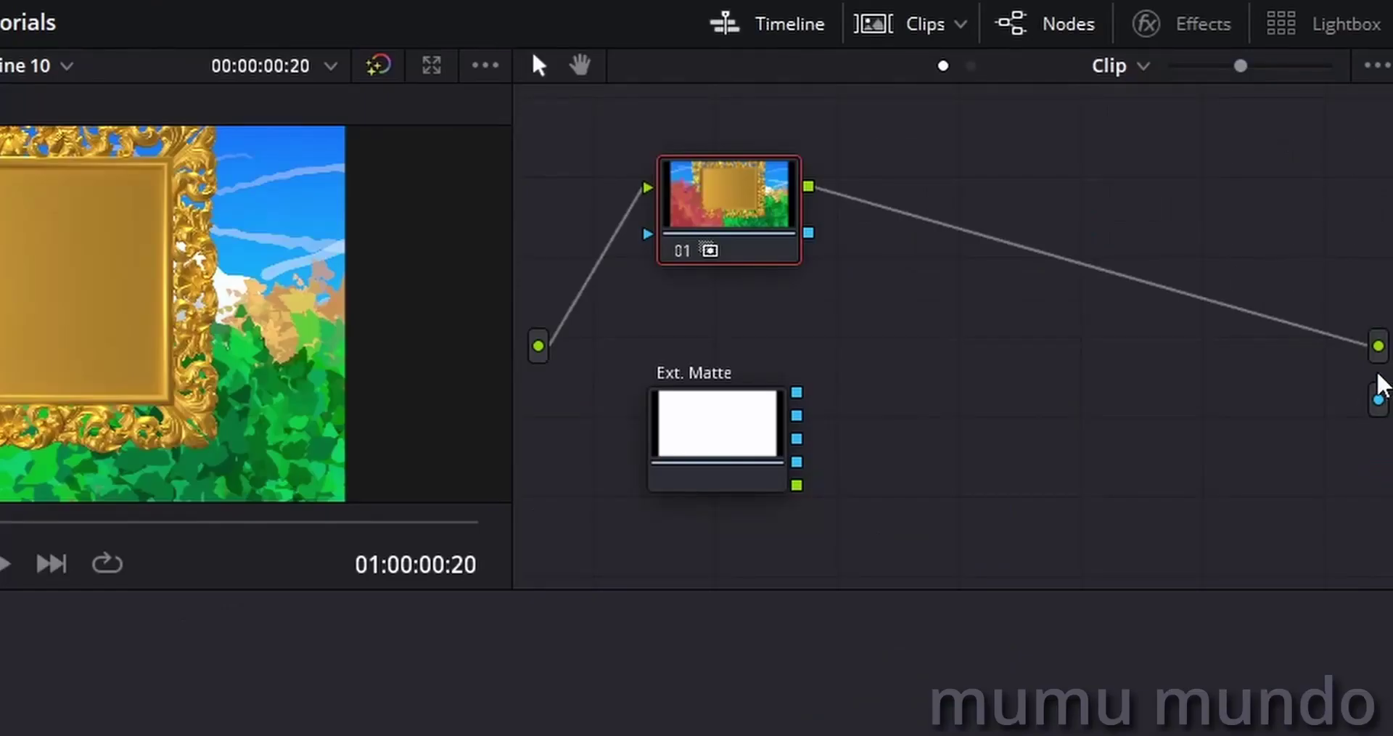
- Add an alpha output to the node graph and connect the external matte to node 01's key input and to the alpha output
right_click(967, 399)
click(1038, 517)
drag(690, 435, 613, 464)
drag(650, 235, 719, 426)
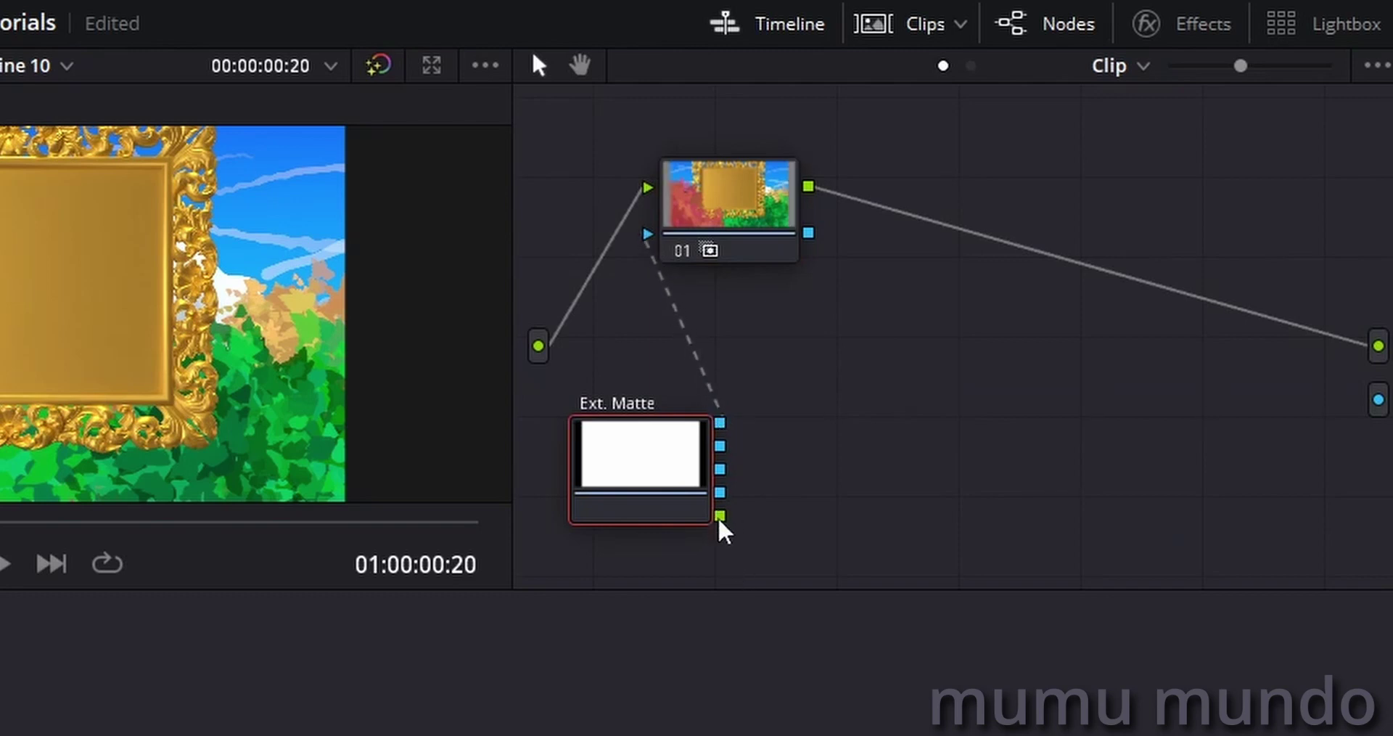
drag(721, 517, 1379, 400)
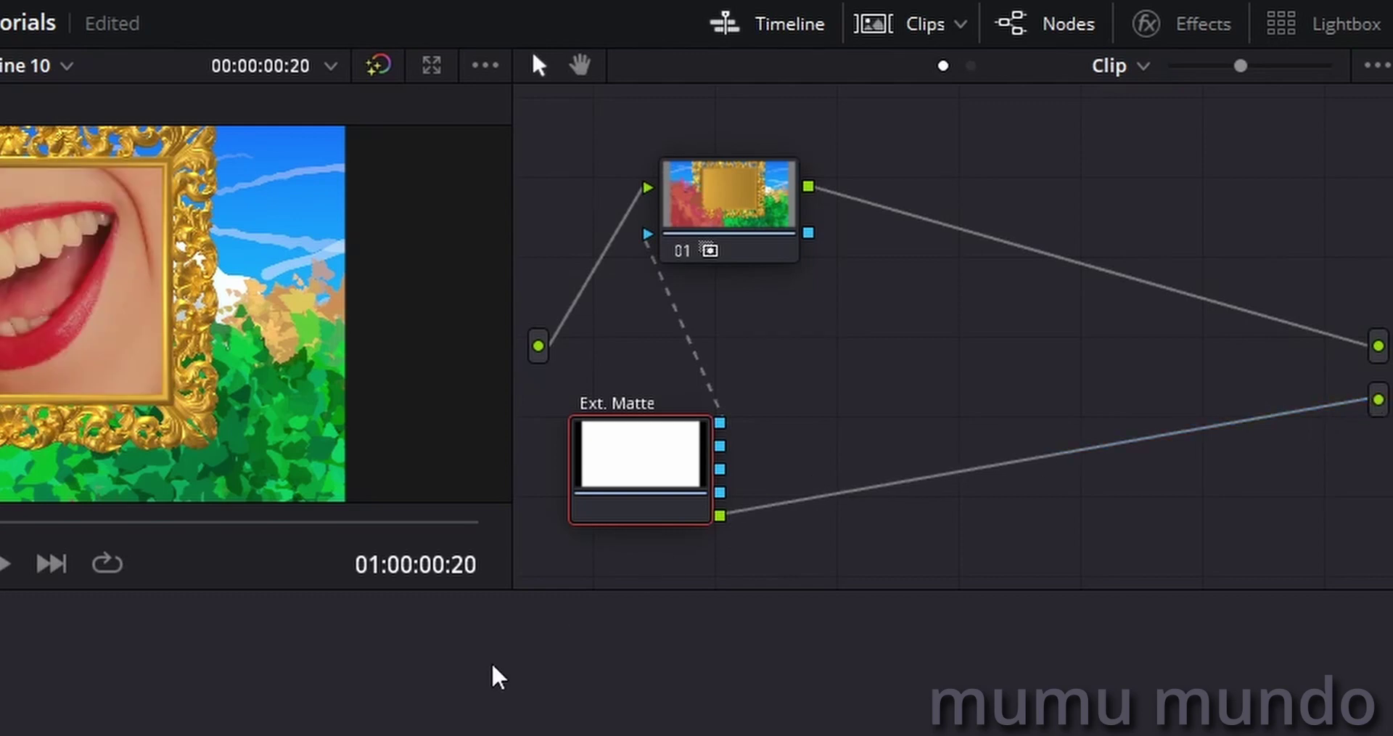
- On the Edit page, examine the composite at 01:00:01:04 where the girl's cheek overlaps the golden frame's opening
drag(521, 411, 816, 414)
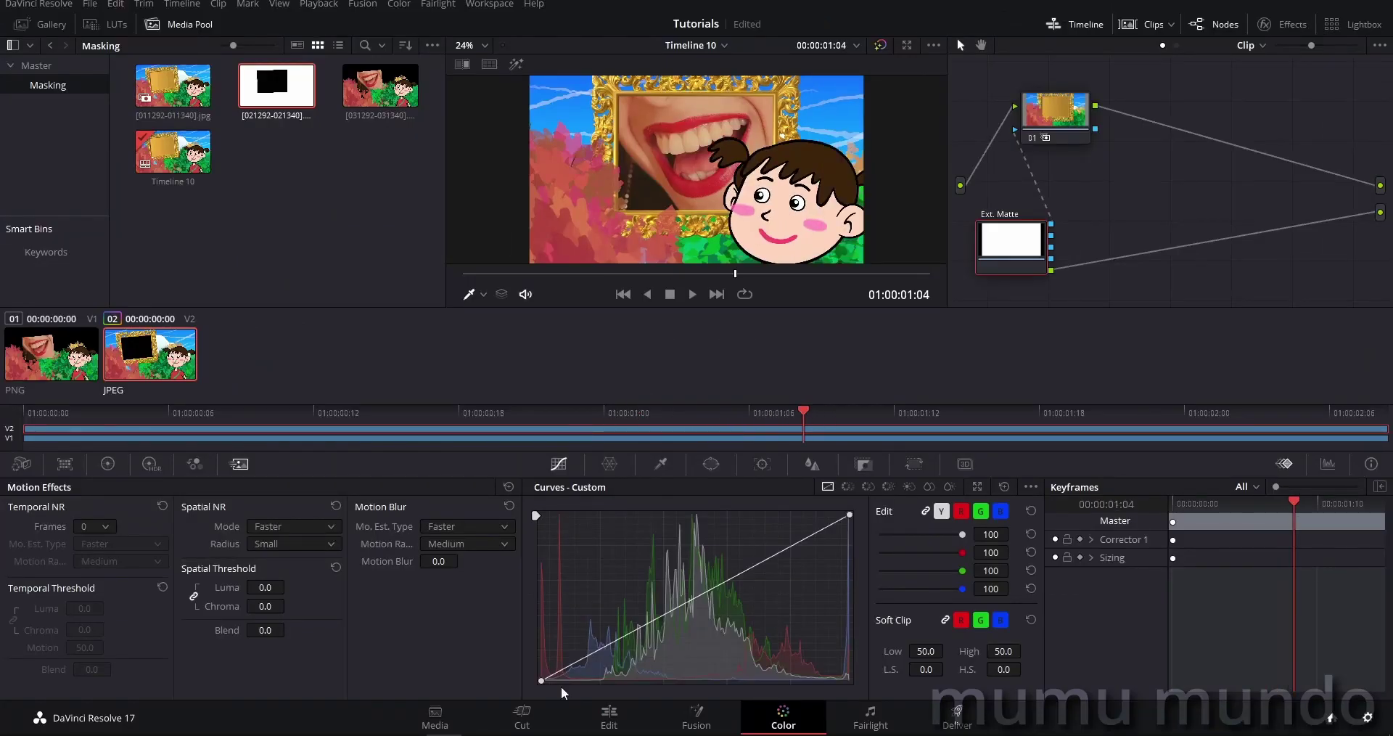
click(609, 717)
scroll(853, 246, up, 4)
scroll(853, 246, up, 6)
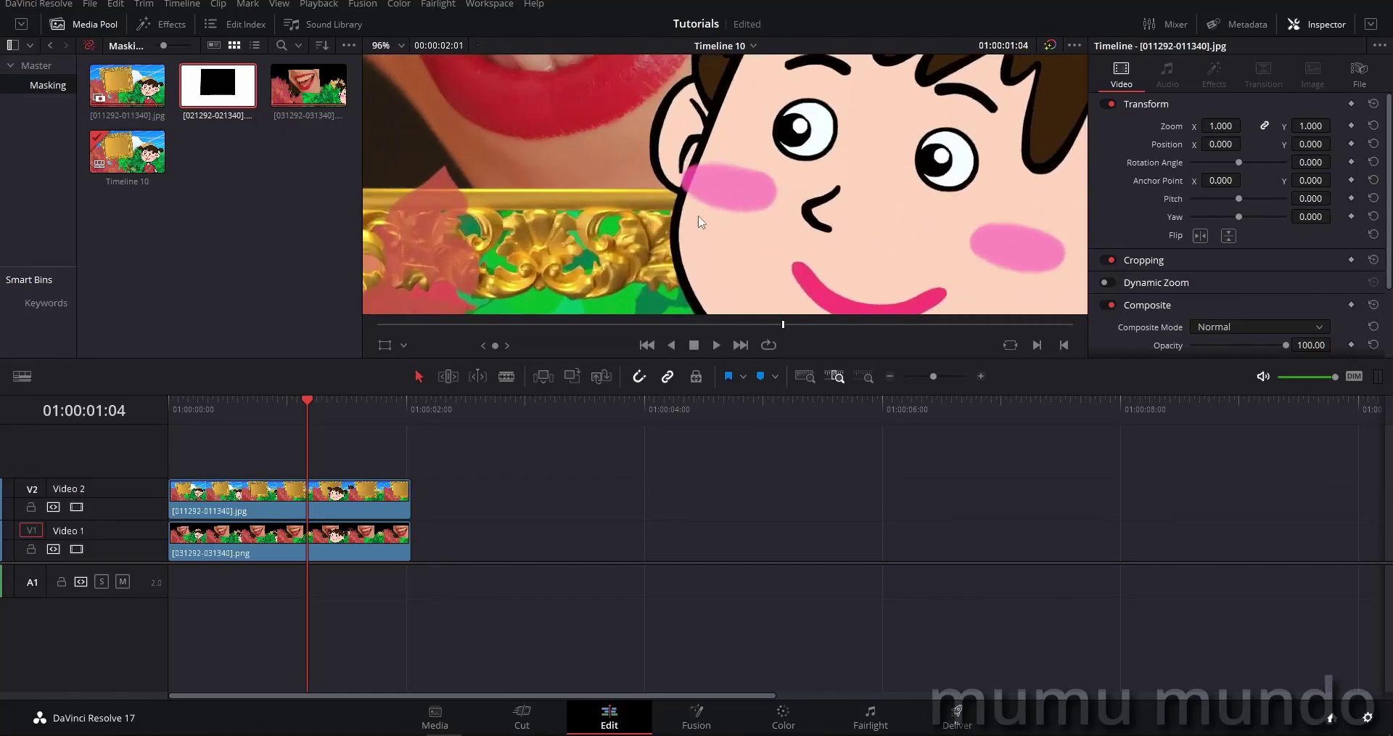
mouse_move(305, 403)
mouse_down()
mouse_move(264, 402)
mouse_move(362, 399)
mouse_move(308, 397)
mouse_up()
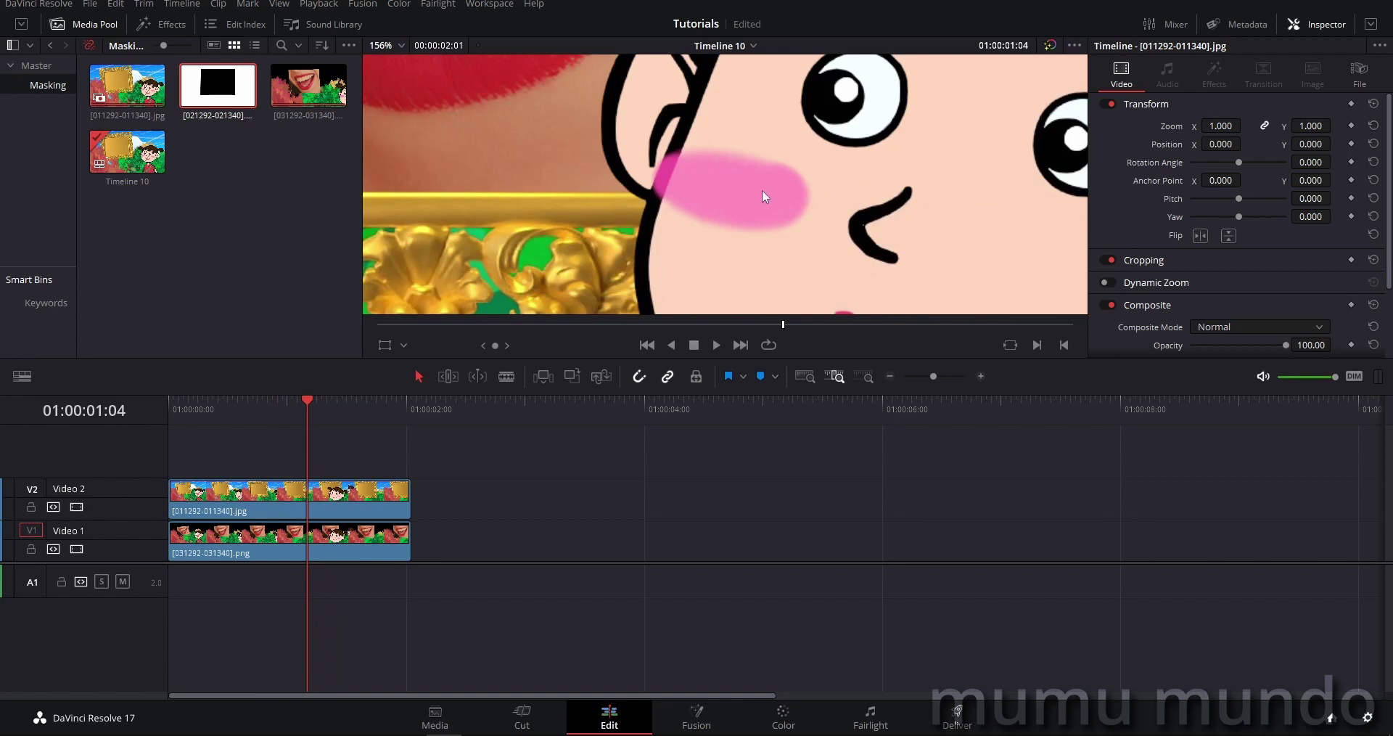
scroll(746, 215, down, 6)
scroll(650, 233, up, 2)
click(333, 555)
click(353, 511)
scroll(682, 135, down, 3)
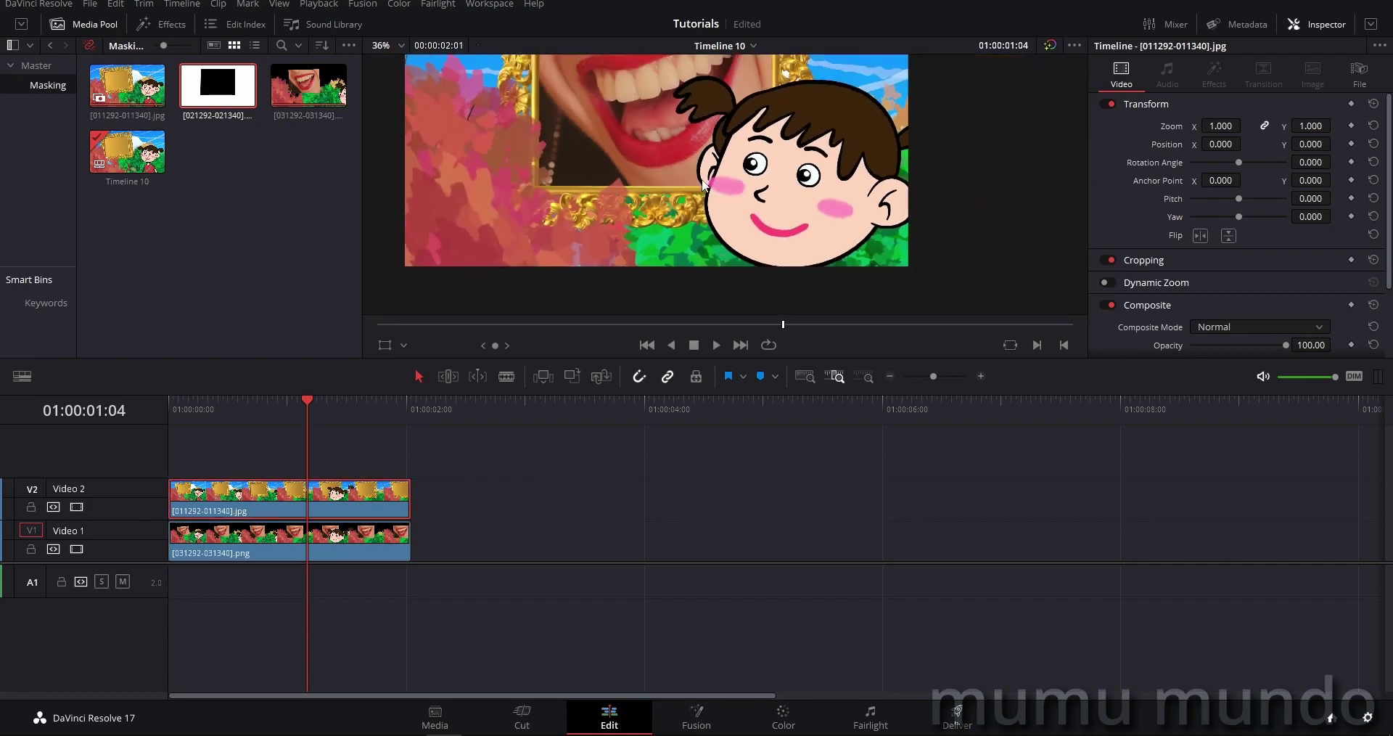
- Check the masked picture inside the golden frame across neighbouring frames, ending at 01:00:01:02
scroll(637, 200, up, 3)
drag(330, 397, 342, 401)
drag(345, 406, 296, 408)
scroll(716, 237, down, 2)
scroll(715, 235, down, 4)
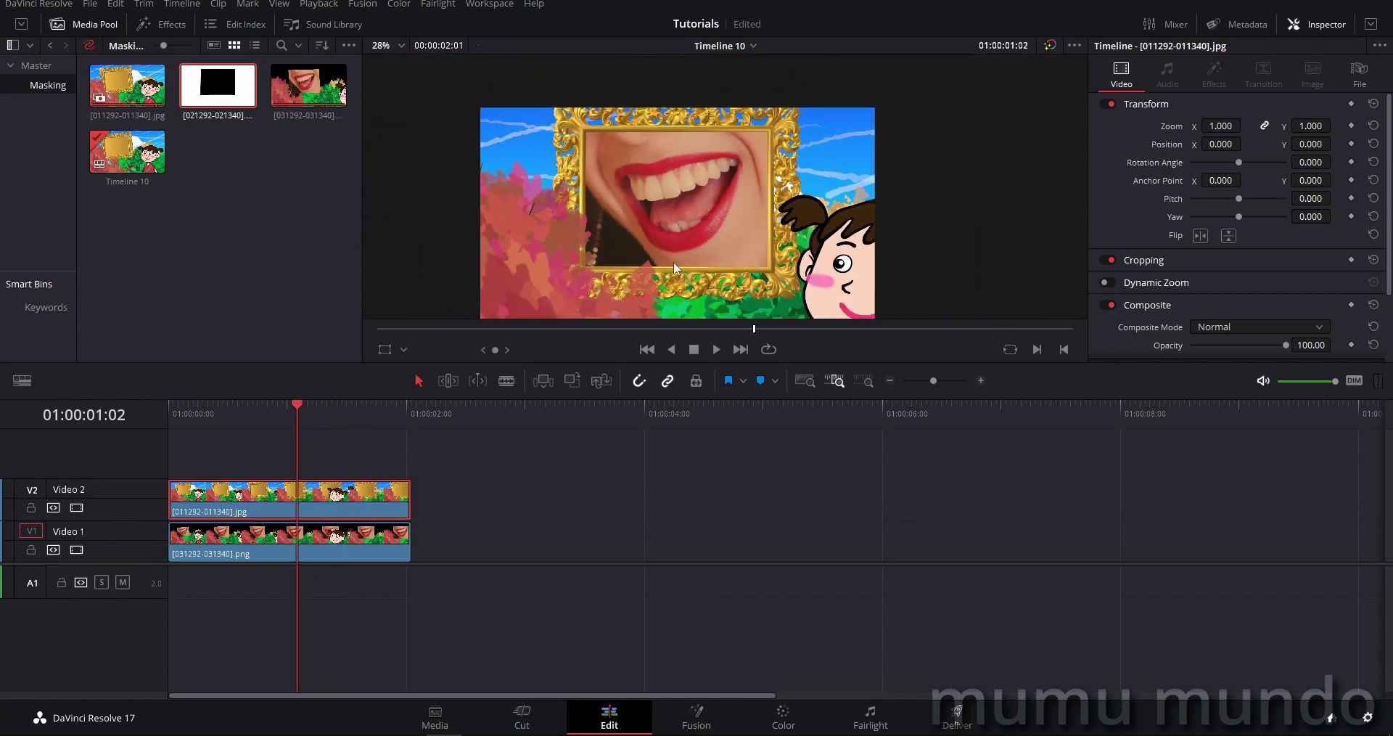